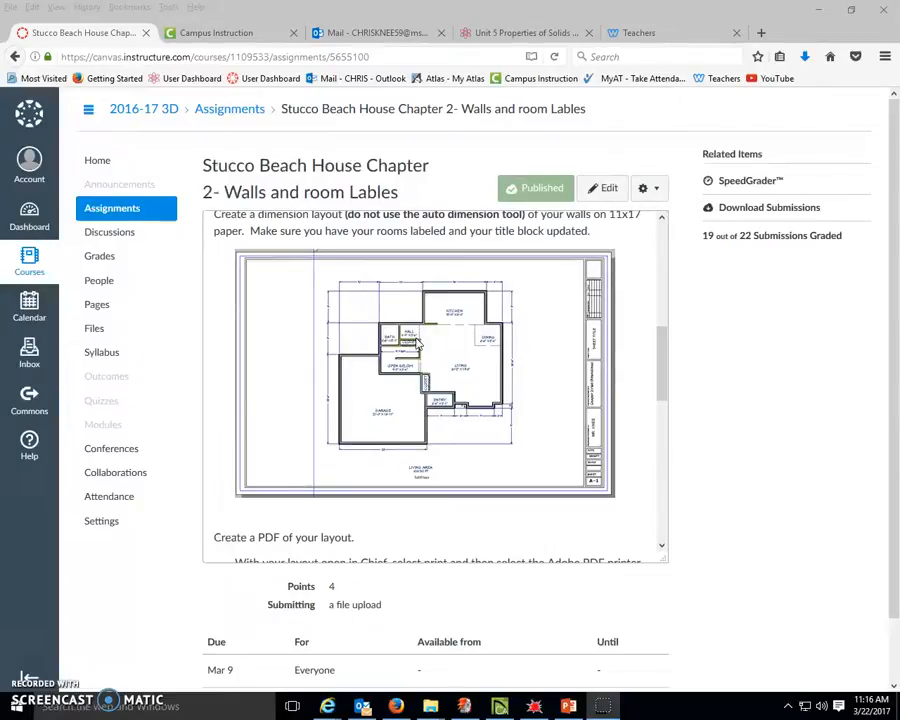
- Review the assignment's instructions and sample image for the dimensioned wall layout, and switch to the floor plan in Chief Architect
{"action": "scroll", "coordinate": [433, 333], "scroll_direction": "up", "scroll_amount": 4}
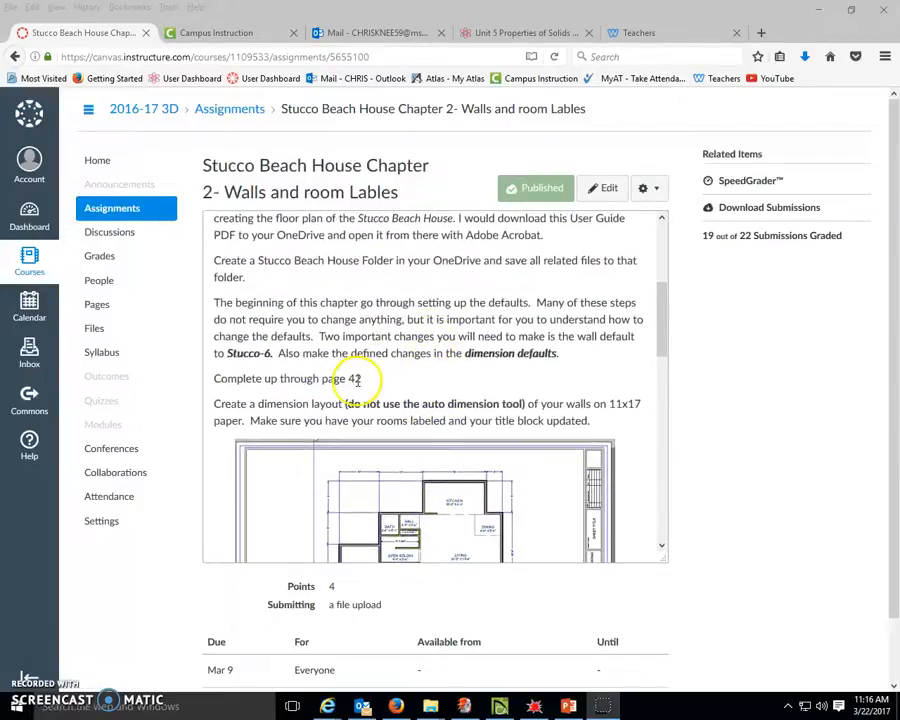
{"action": "scroll", "coordinate": [358, 387], "scroll_direction": "down", "scroll_amount": 3}
{"action": "scroll", "coordinate": [358, 387], "scroll_direction": "down", "scroll_amount": 1}
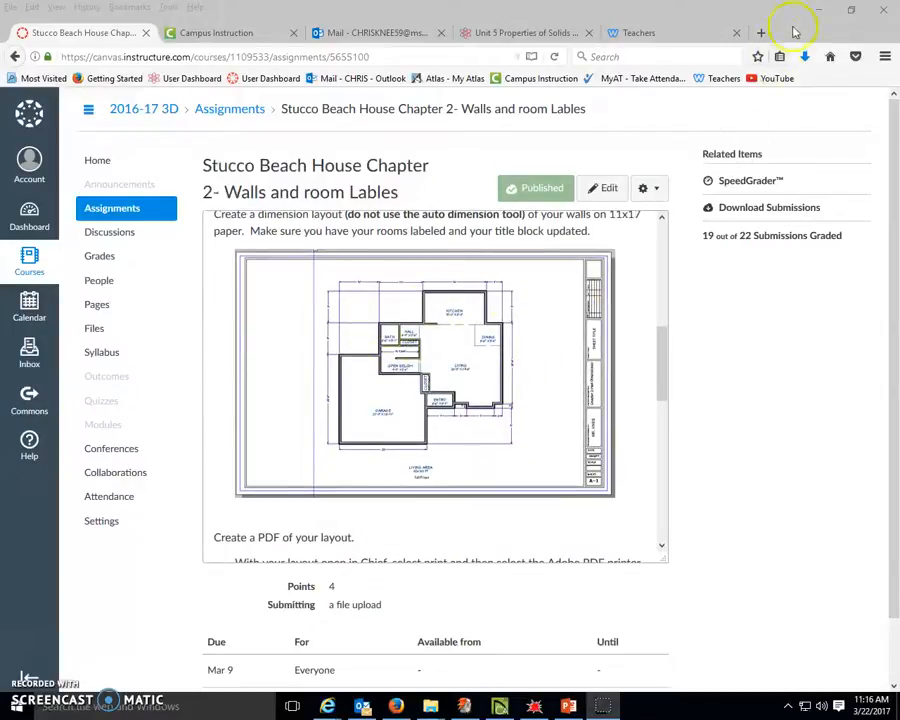
{"action": "left_click", "coordinate": [822, 14]}
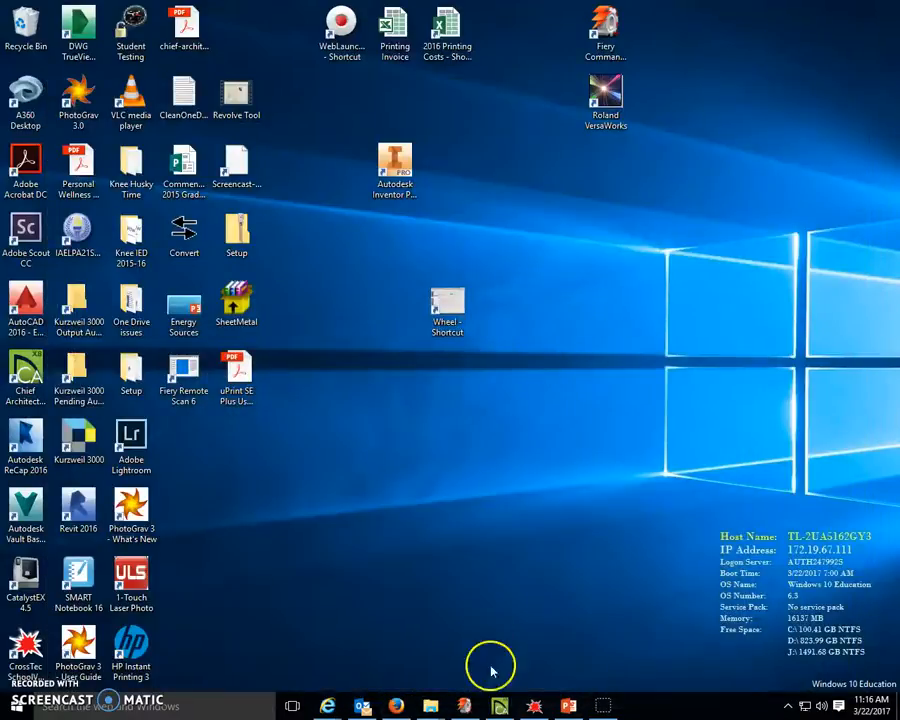
{"action": "left_click", "coordinate": [500, 706]}
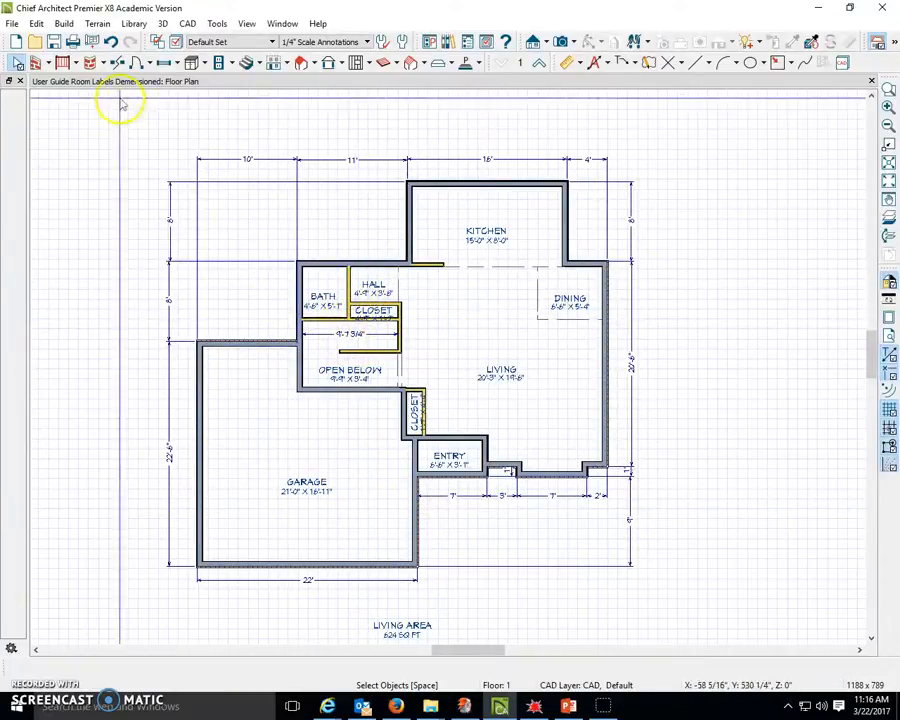
- Delete the existing dimensions in all rooms on this floor, keeping the walls and room labels
{"action": "left_click", "coordinate": [36, 24]}
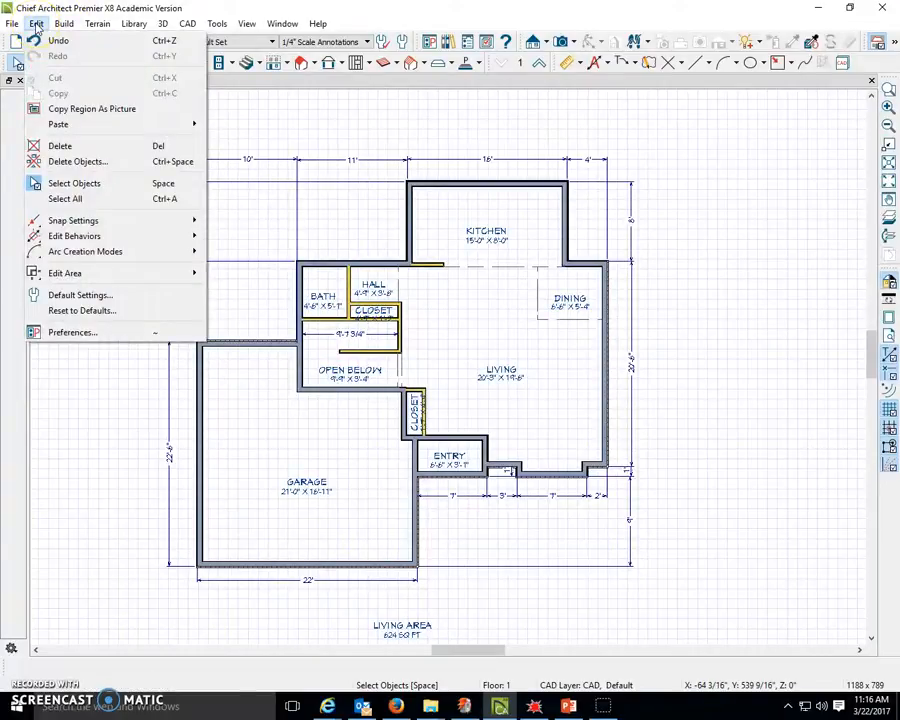
{"action": "left_click", "coordinate": [38, 25]}
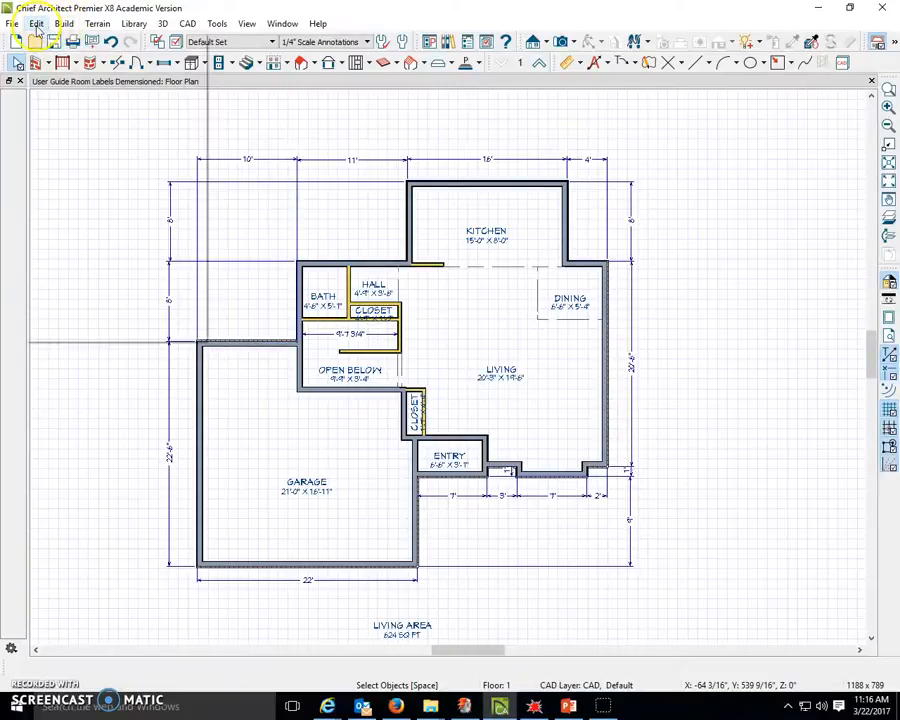
{"action": "left_click", "coordinate": [36, 24]}
{"action": "left_click", "coordinate": [62, 162]}
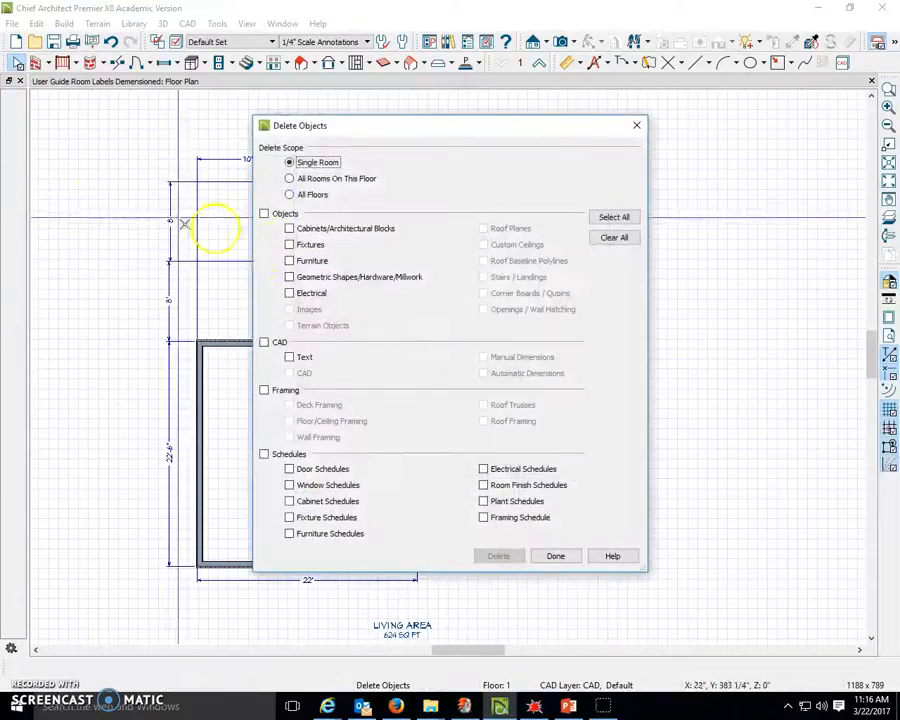
{"action": "left_click", "coordinate": [290, 179]}
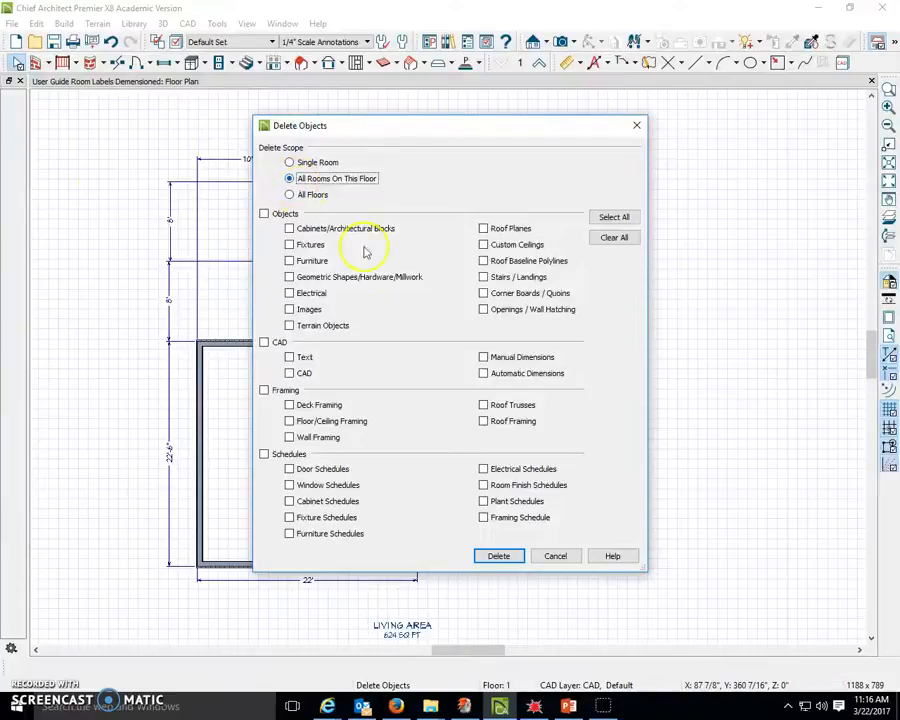
{"action": "left_click", "coordinate": [498, 557]}
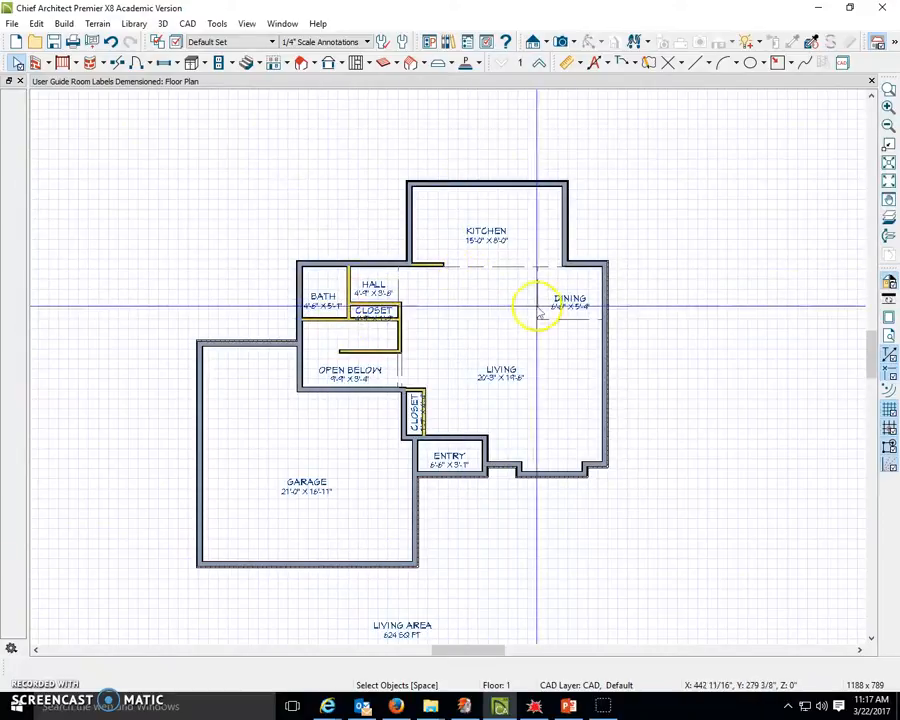
- Try automatic exterior dimensions on the whole floor plan and undo them
{"action": "left_click", "coordinate": [594, 63]}
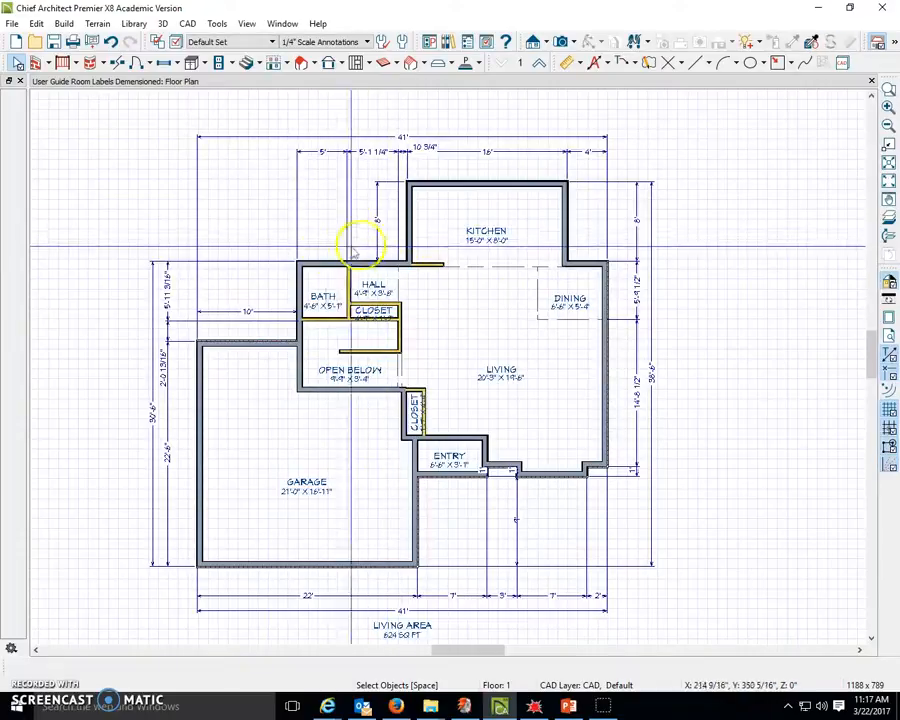
{"action": "left_click", "coordinate": [396, 244]}
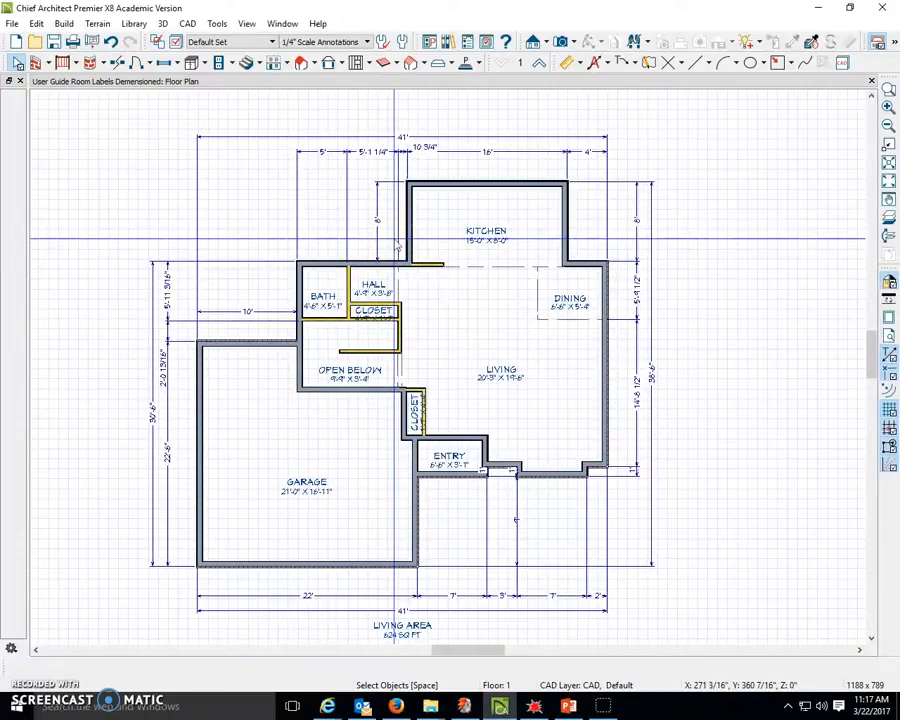
{"action": "left_click", "coordinate": [112, 43]}
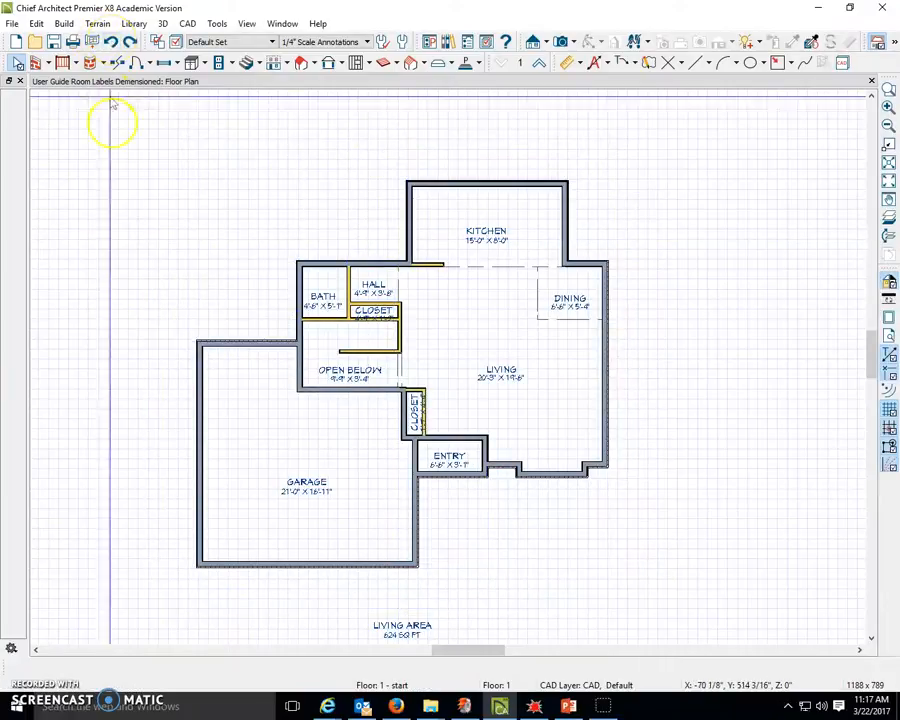
- Add a manual dimension across the full width of the kitchen, just above its upper exterior wall
{"action": "left_click", "coordinate": [582, 64]}
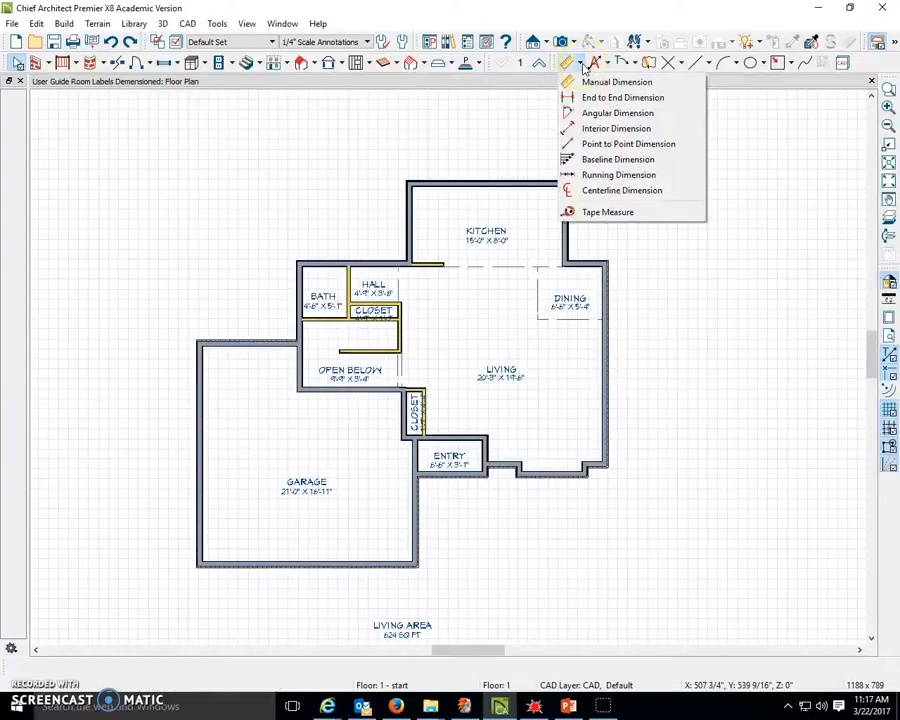
{"action": "left_click", "coordinate": [588, 82]}
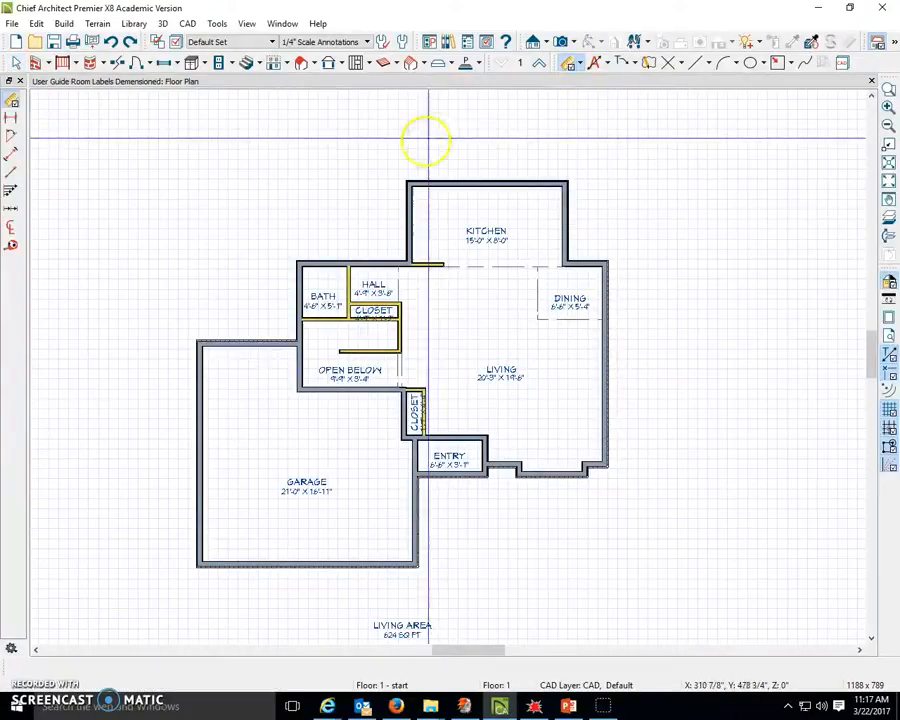
{"action": "left_click_drag", "start_coordinate": [401, 172], "coordinate": [592, 168]}
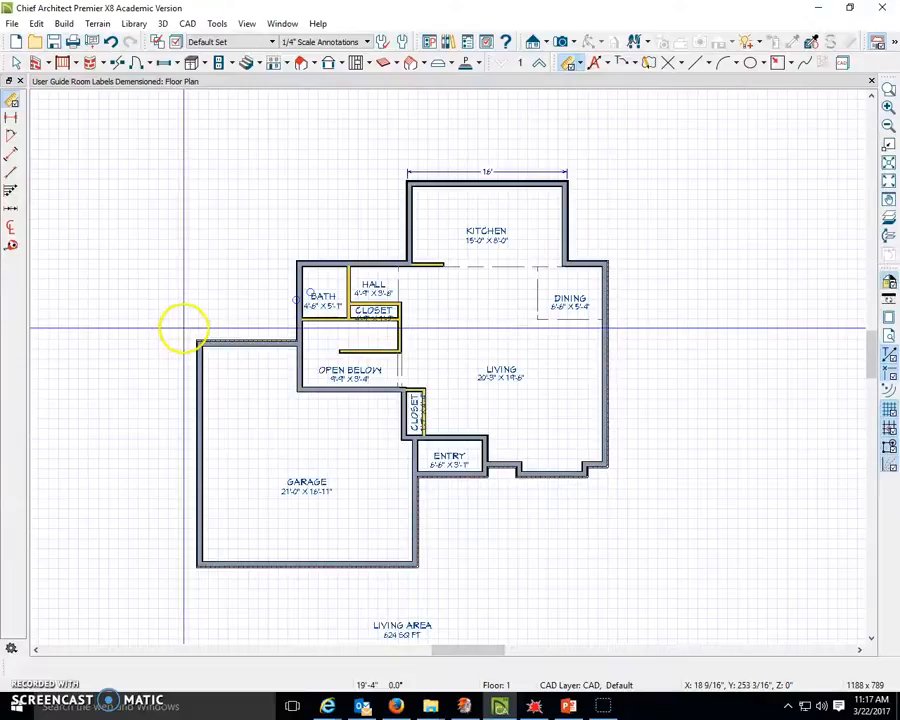
- Try a manual dimension directly on the garage's short upper wall and undo it
{"action": "left_click_drag", "start_coordinate": [199, 341], "coordinate": [275, 331]}
{"action": "scroll", "coordinate": [247, 341], "scroll_direction": "up", "scroll_amount": 2}
{"action": "scroll", "coordinate": [248, 340], "scroll_direction": "up", "scroll_amount": 2}
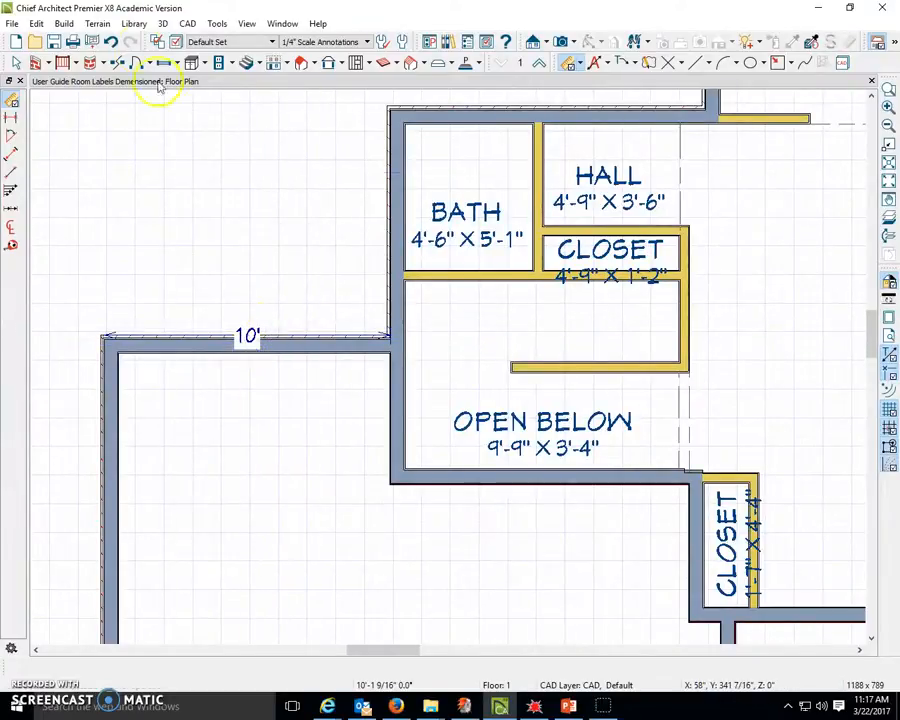
{"action": "left_click", "coordinate": [112, 45]}
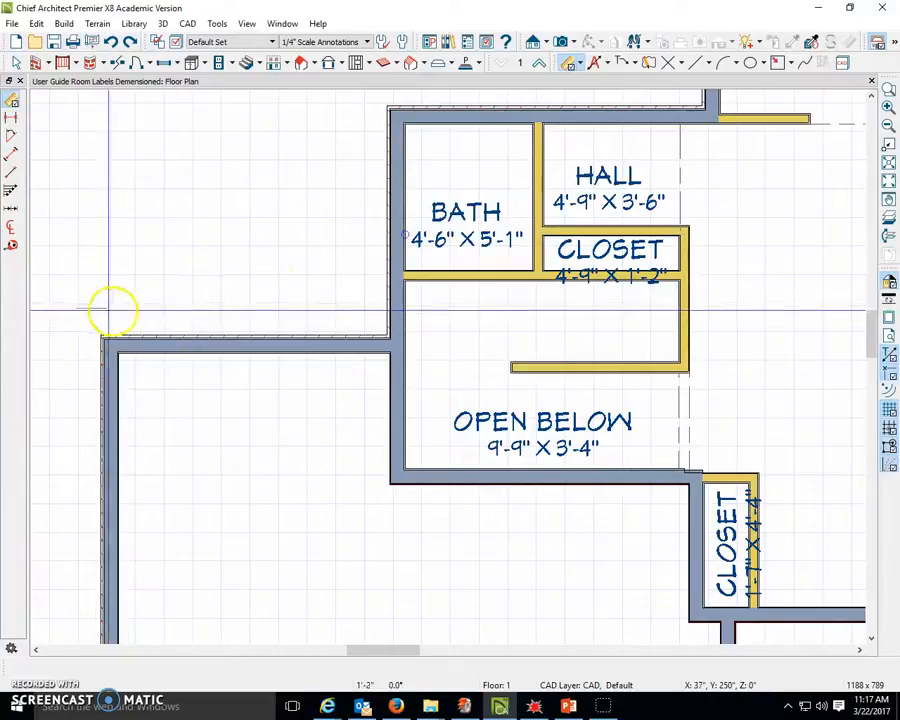
- Add a manual dimension above the garage's short upper wall, from its outer corner to the bath's exterior wall
{"action": "left_click_drag", "start_coordinate": [361, 315], "coordinate": [395, 315]}
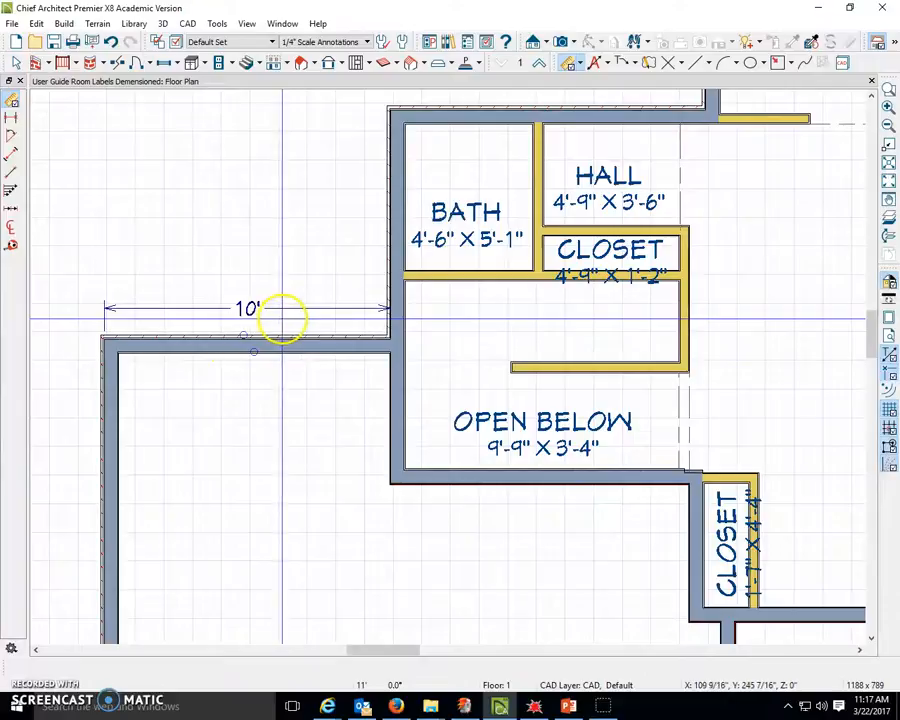
{"action": "scroll", "coordinate": [350, 312], "scroll_direction": "up", "scroll_amount": 1}
{"action": "scroll", "coordinate": [350, 312], "scroll_direction": "up", "scroll_amount": 2}
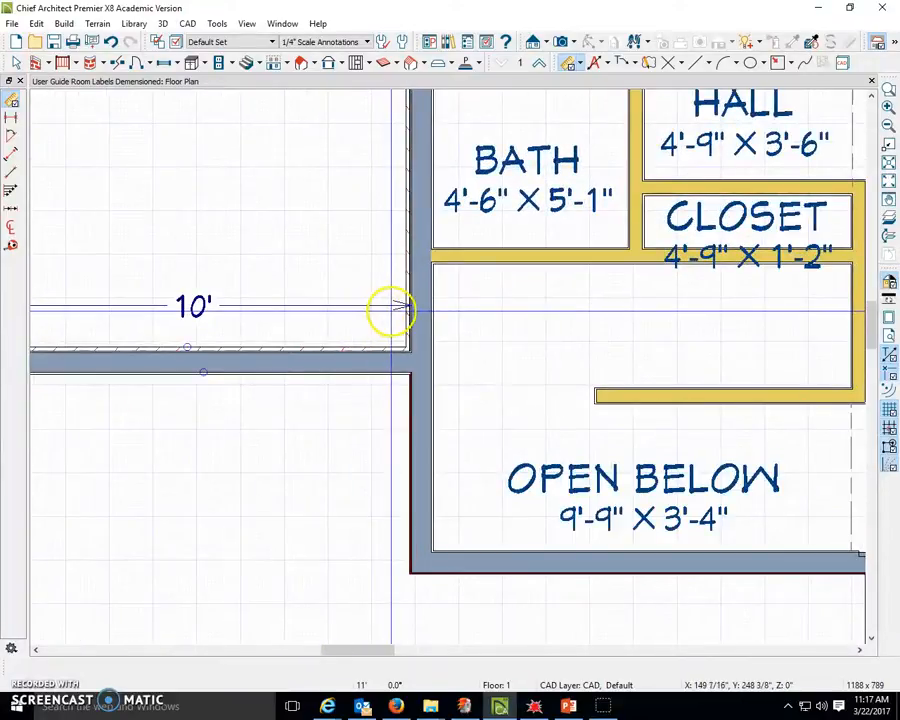
- Shift the bath-side end of the garage wall dimension to the exterior stucco face, and return it to the main wall layer
{"action": "left_click", "coordinate": [15, 62]}
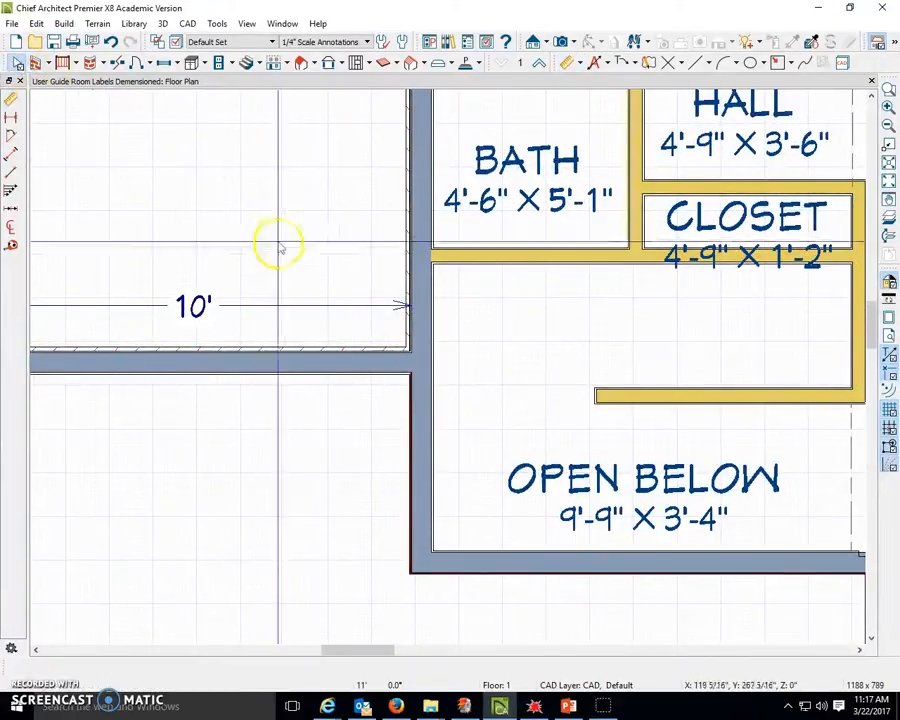
{"action": "left_click_drag", "start_coordinate": [328, 310], "coordinate": [401, 308]}
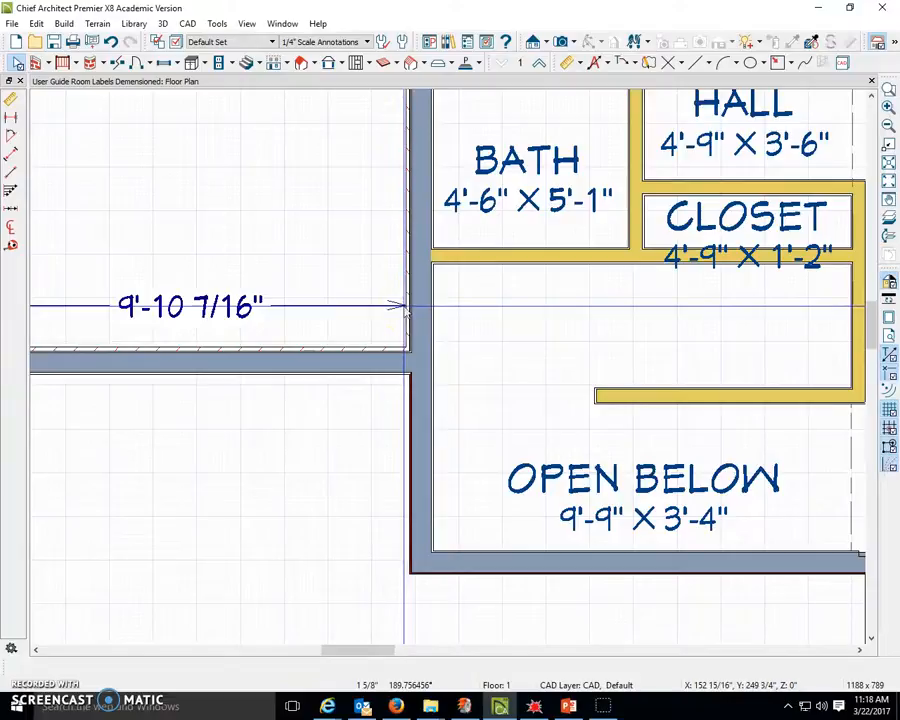
{"action": "left_click_drag", "start_coordinate": [405, 310], "coordinate": [393, 305]}
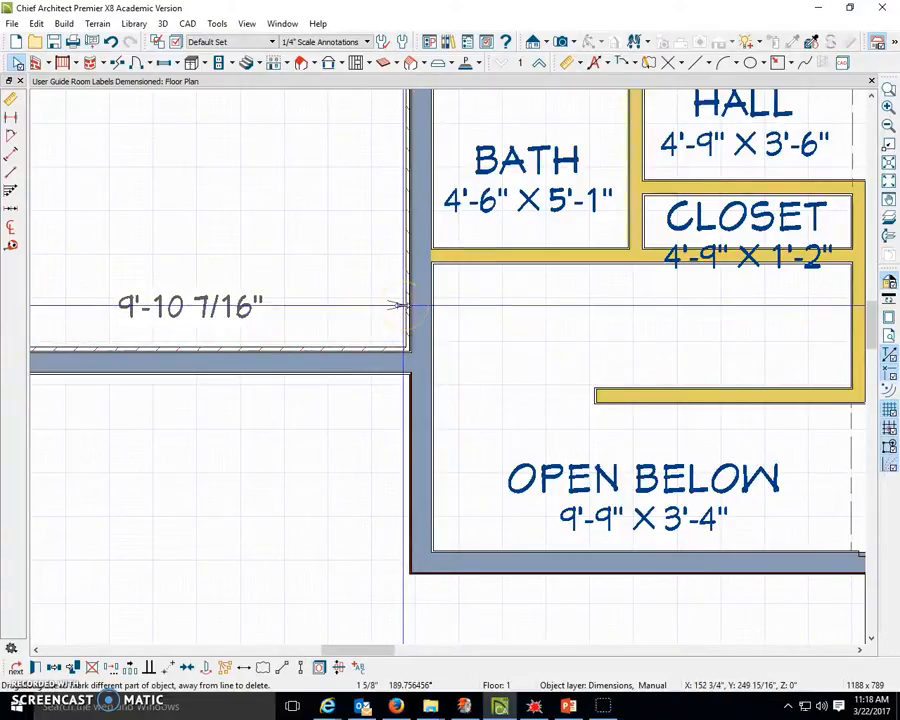
{"action": "left_click_drag", "start_coordinate": [398, 305], "coordinate": [410, 305]}
{"action": "scroll", "coordinate": [413, 309], "scroll_direction": "up", "scroll_amount": 3}
{"action": "scroll", "coordinate": [413, 311], "scroll_direction": "down", "scroll_amount": 1}
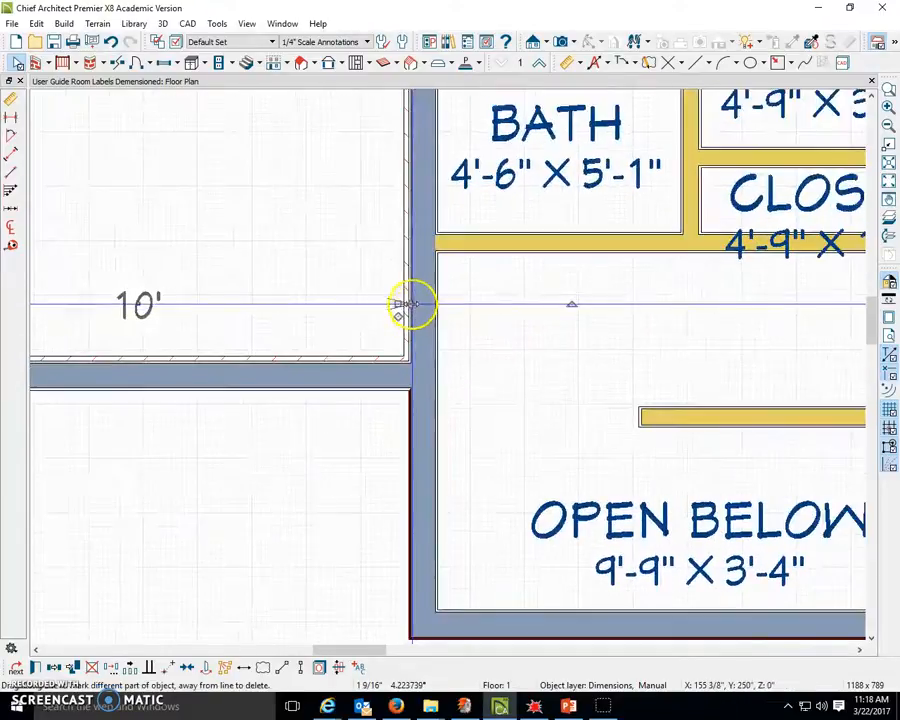
{"action": "scroll", "coordinate": [413, 306], "scroll_direction": "up", "scroll_amount": 3}
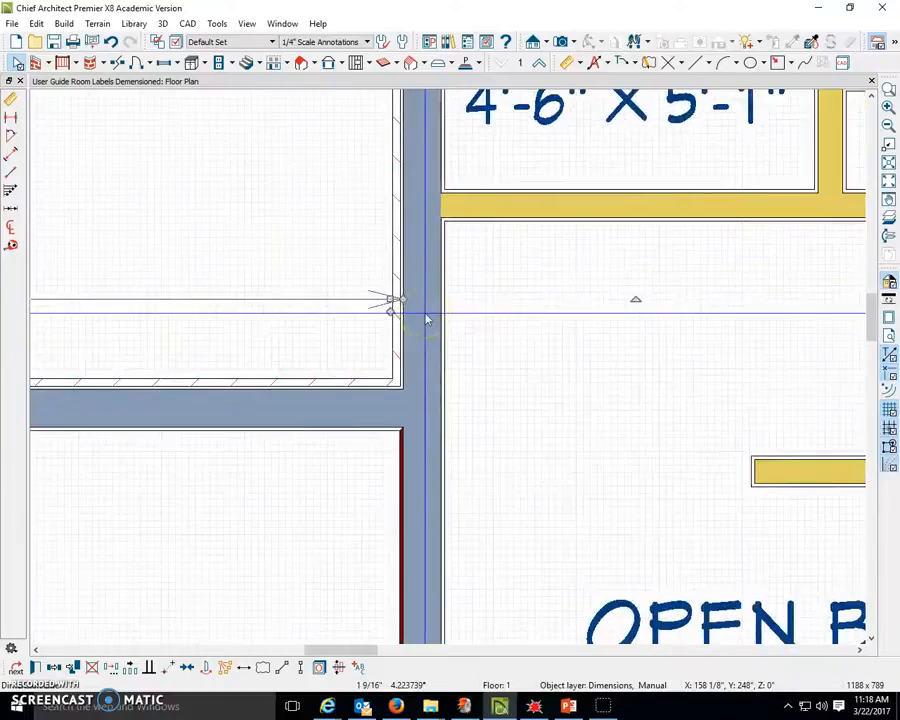
{"action": "scroll", "coordinate": [423, 312], "scroll_direction": "down", "scroll_amount": 6}
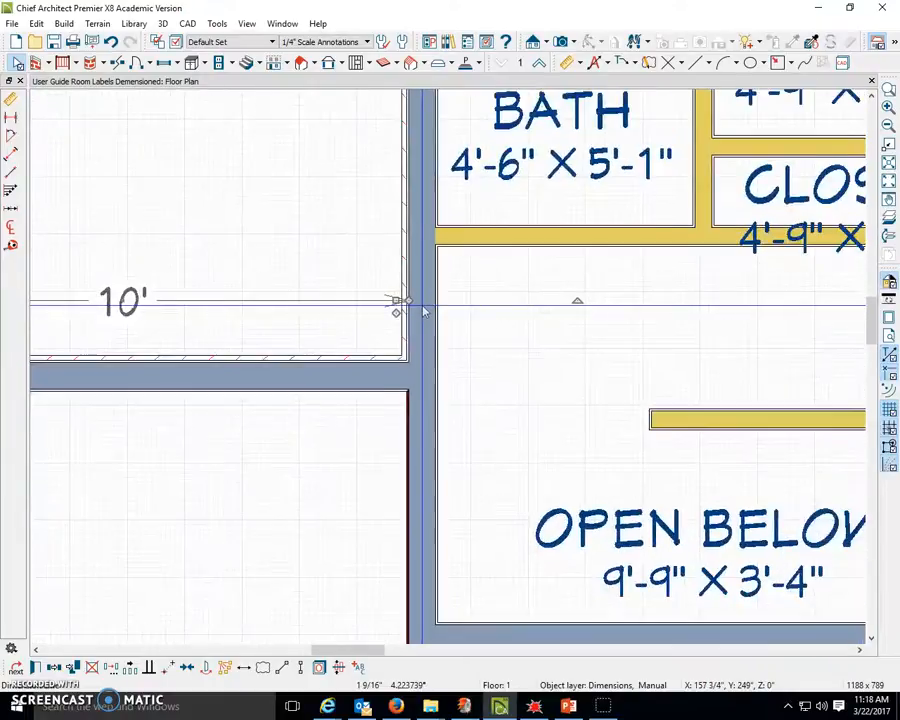
{"action": "scroll", "coordinate": [410, 310], "scroll_direction": "down", "scroll_amount": 3}
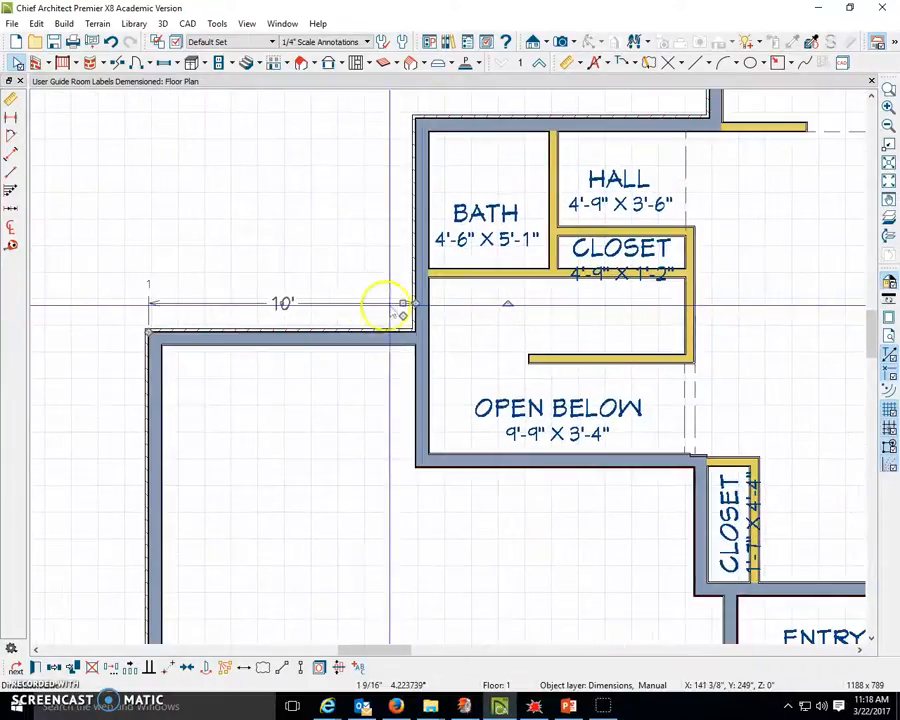
{"action": "scroll", "coordinate": [323, 310], "scroll_direction": "down", "scroll_amount": 4}
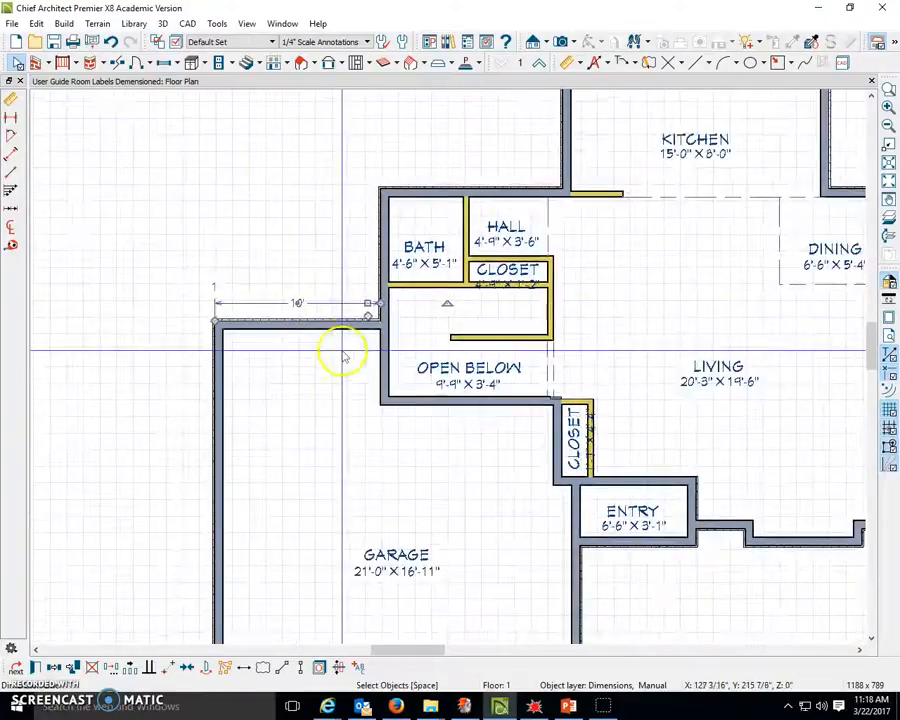
{"action": "scroll", "coordinate": [344, 370], "scroll_direction": "up", "scroll_amount": 3}
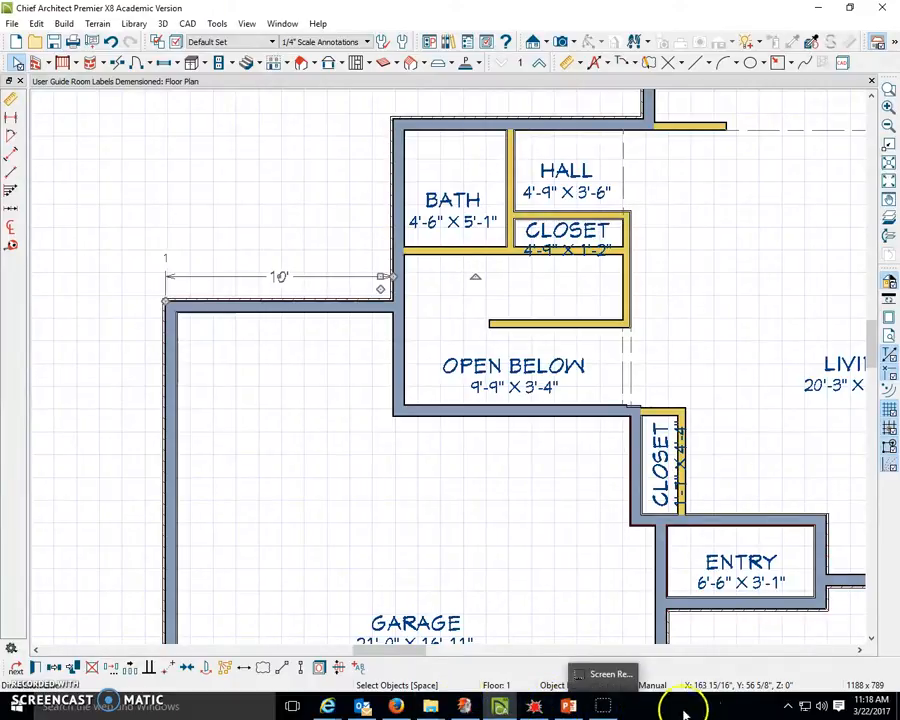
- Open the chief-architect-x8-users-guide.pd PDF from OneDrive's MY DOCUMENTS > 3D Architectural > X6 User Guide House folder and widen its page view
{"action": "left_click", "coordinate": [787, 707]}
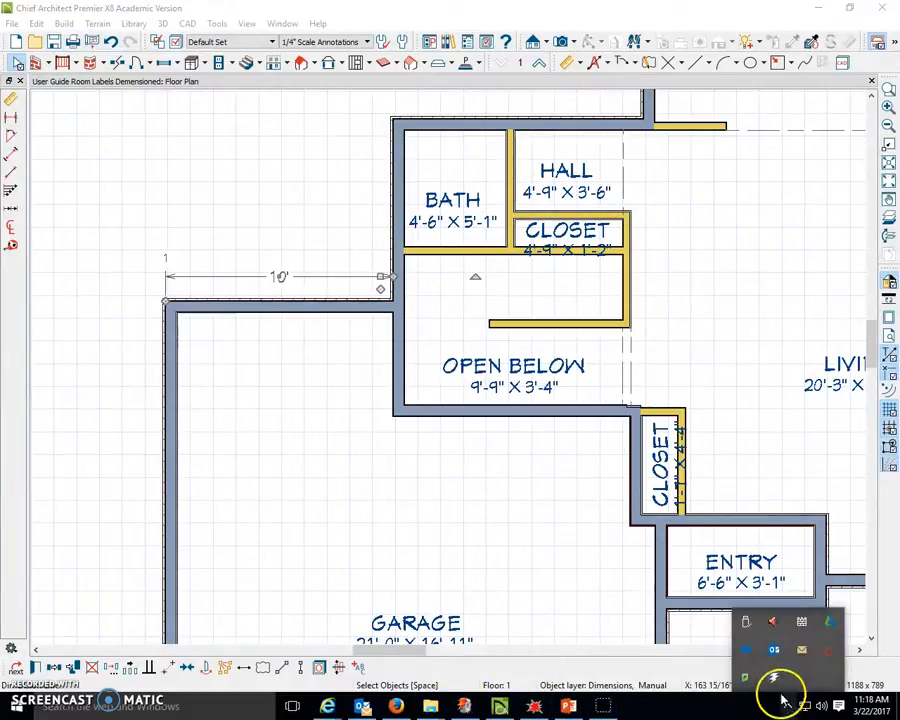
{"action": "left_click", "coordinate": [745, 652]}
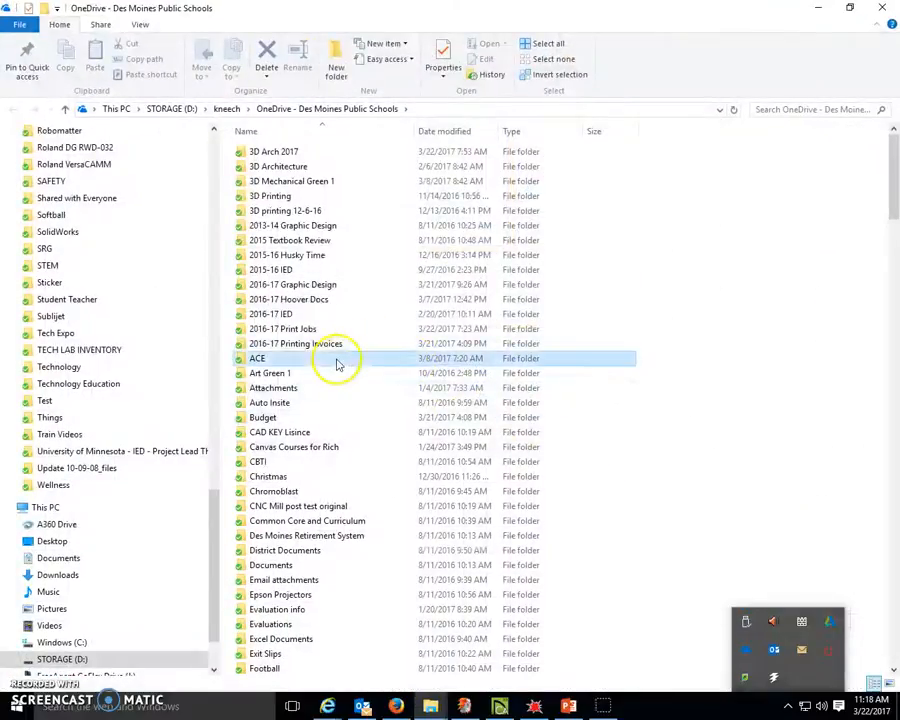
{"action": "scroll", "coordinate": [337, 365], "scroll_direction": "down", "scroll_amount": 7}
{"action": "scroll", "coordinate": [340, 400], "scroll_direction": "down", "scroll_amount": 4}
{"action": "double_click", "coordinate": [305, 534]}
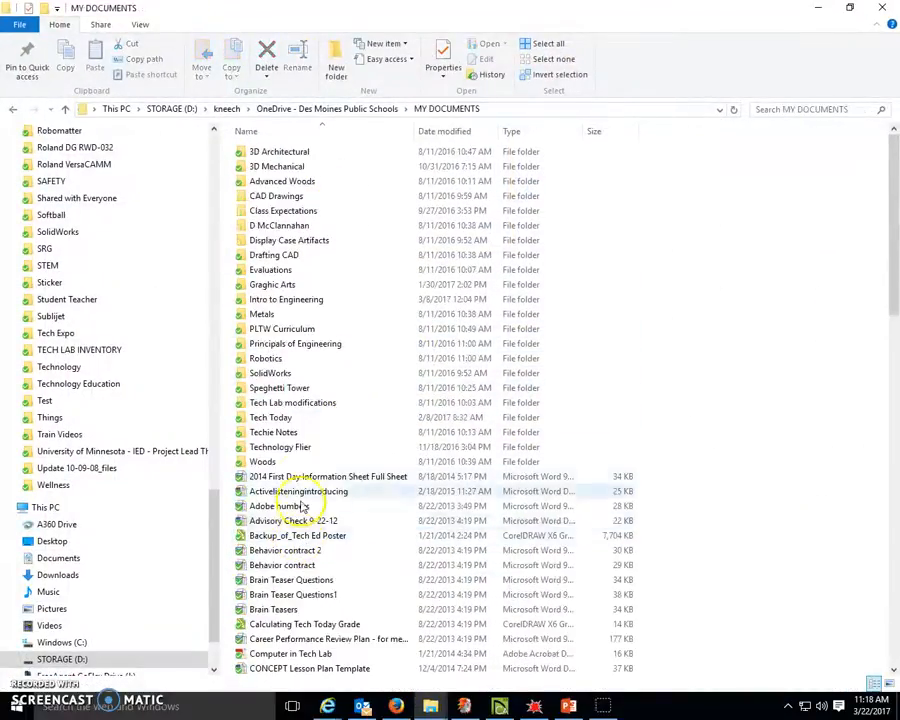
{"action": "double_click", "coordinate": [258, 152]}
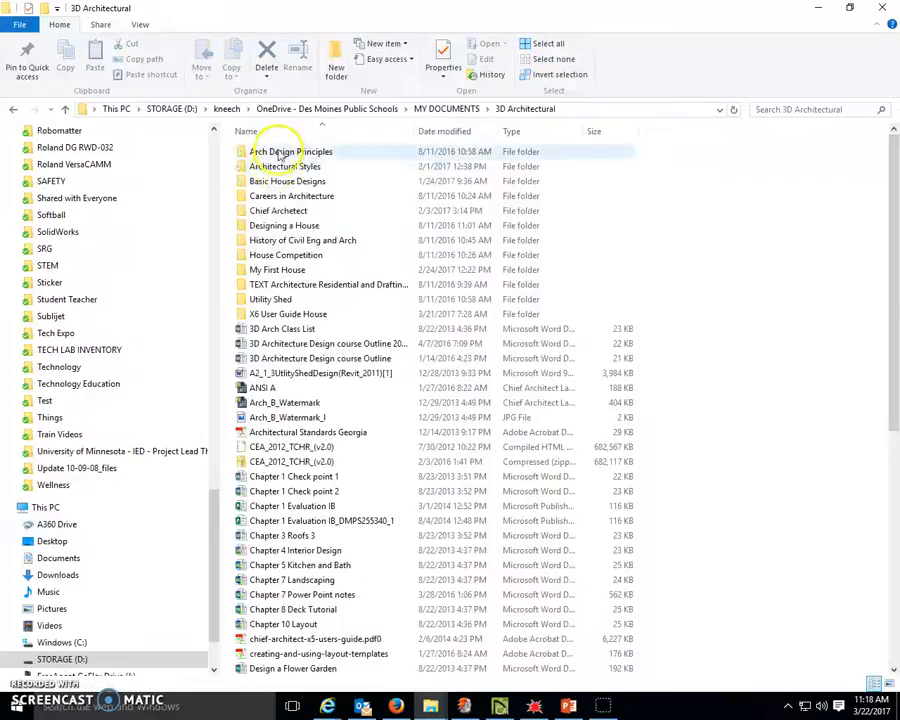
{"action": "double_click", "coordinate": [262, 314]}
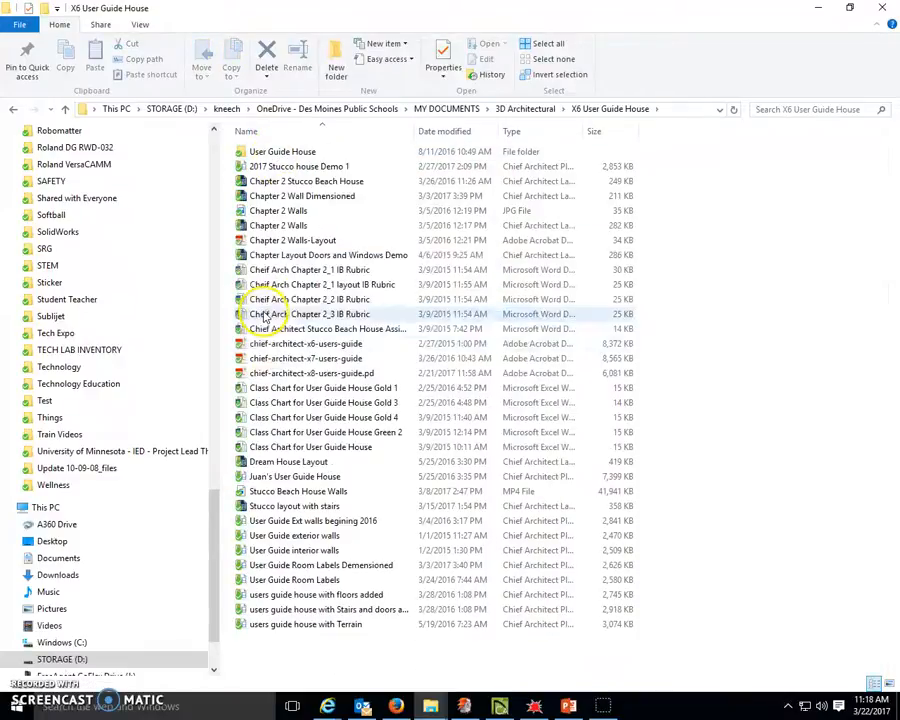
{"action": "double_click", "coordinate": [273, 375]}
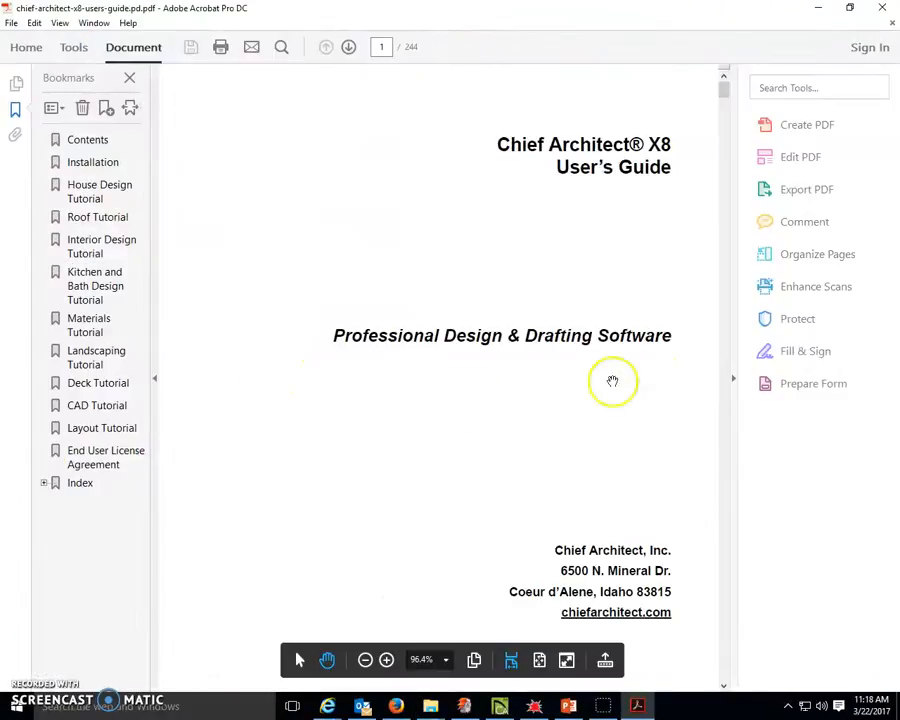
{"action": "left_click", "coordinate": [730, 383]}
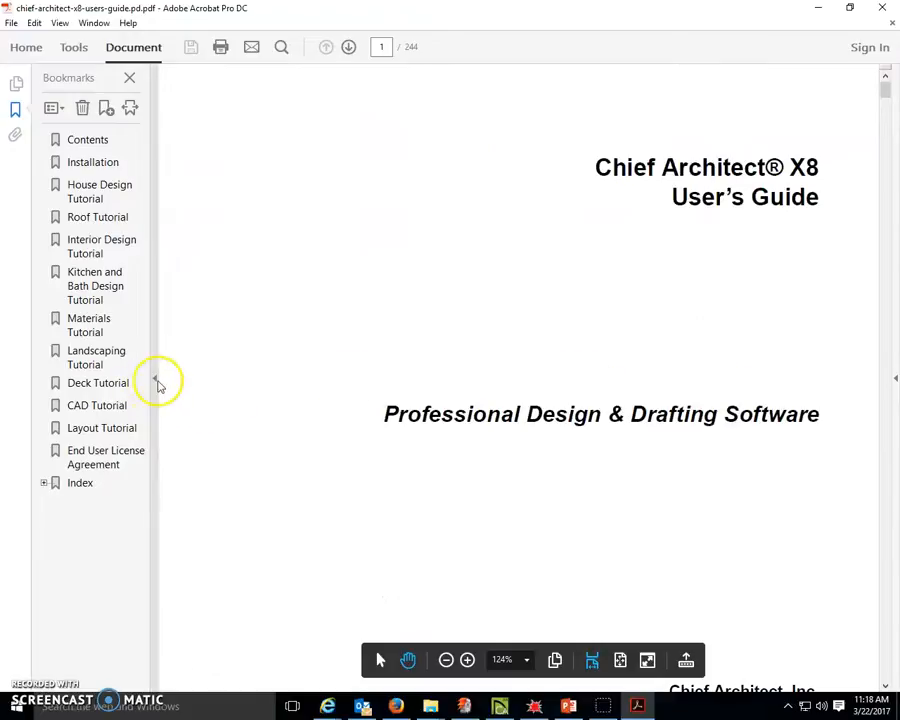
- Open the House Design Tutorial section of the guide and go to page 42
{"action": "left_click", "coordinate": [78, 188]}
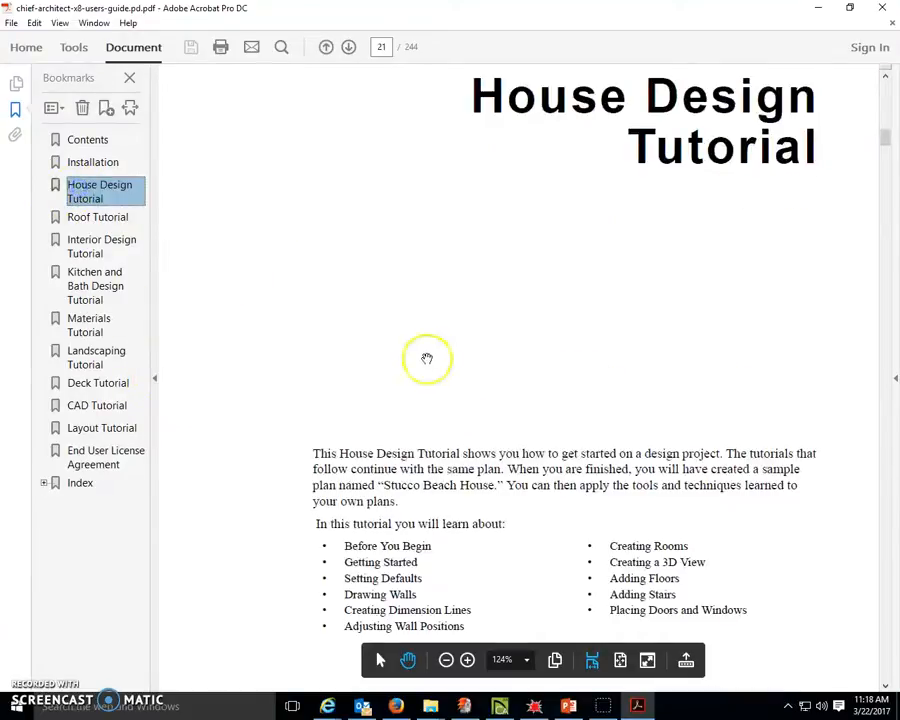
{"action": "left_click", "coordinate": [381, 47]}
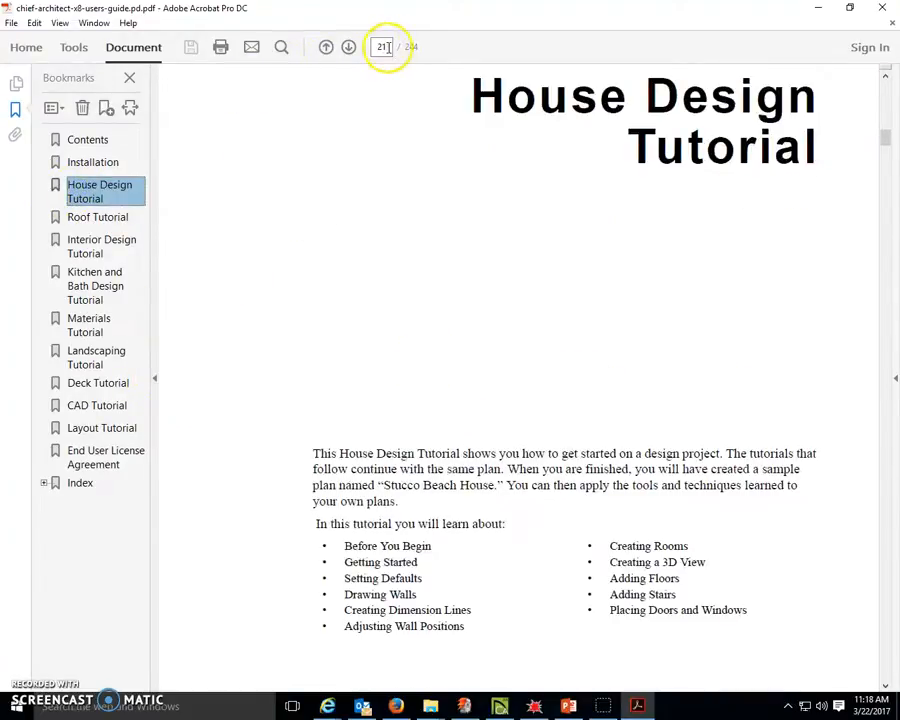
{"action": "left_click", "coordinate": [383, 47]}
{"action": "type", "text": "42"}
{"action": "key", "text": "Return"}
- Go back to the Adjusting Wall Positions figure on page 33, widen the page view and examine the exterior wall dimensions
{"action": "scroll", "coordinate": [408, 261], "scroll_direction": "up", "scroll_amount": 15}
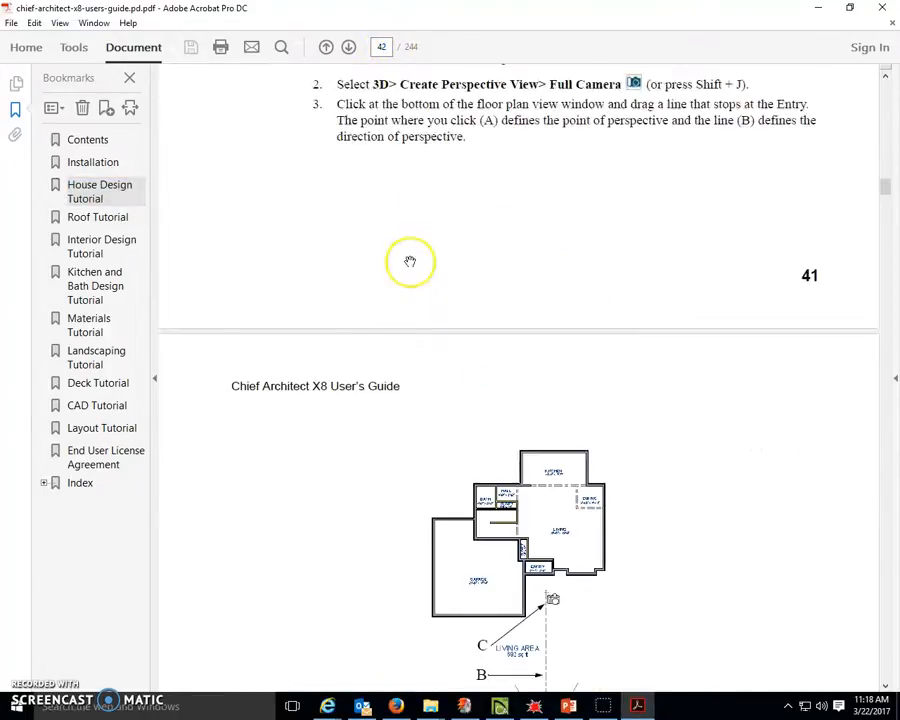
{"action": "scroll", "coordinate": [410, 262], "scroll_direction": "up", "scroll_amount": 10}
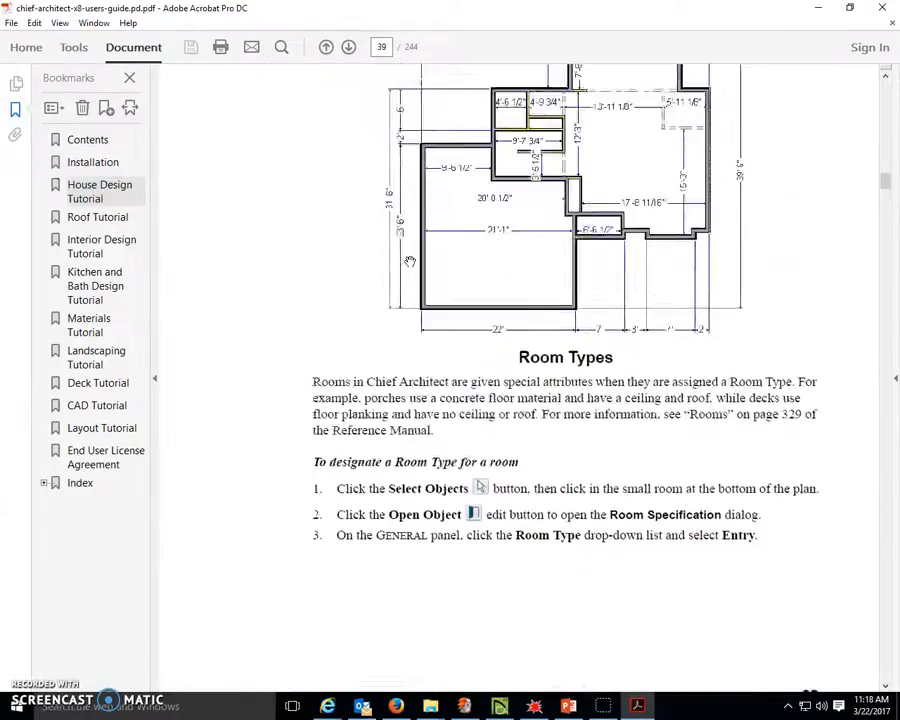
{"action": "scroll", "coordinate": [410, 262], "scroll_direction": "up", "scroll_amount": 10}
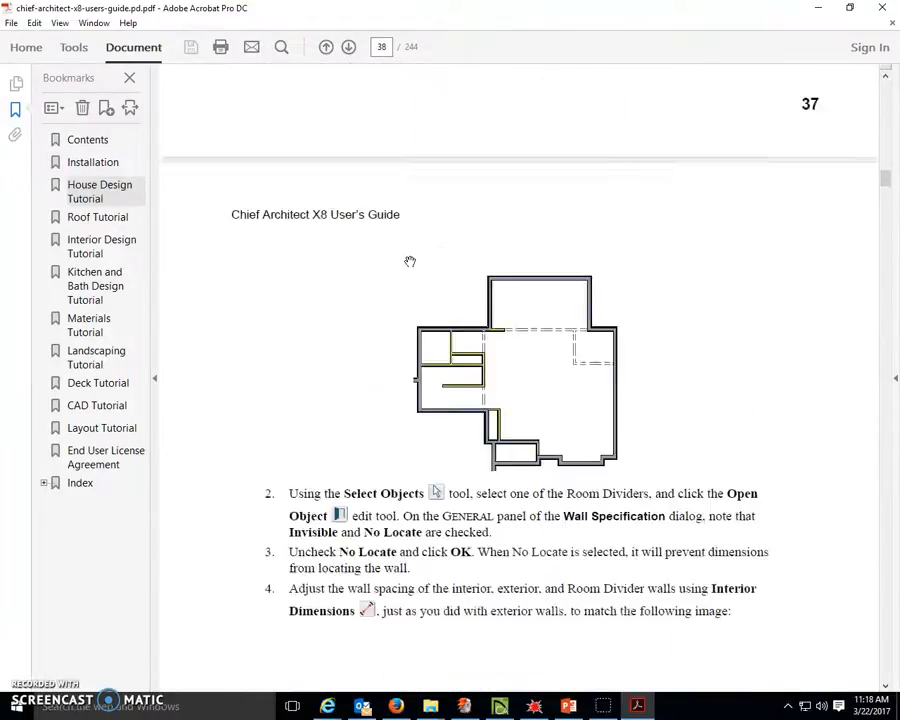
{"action": "scroll", "coordinate": [410, 261], "scroll_direction": "up", "scroll_amount": 10}
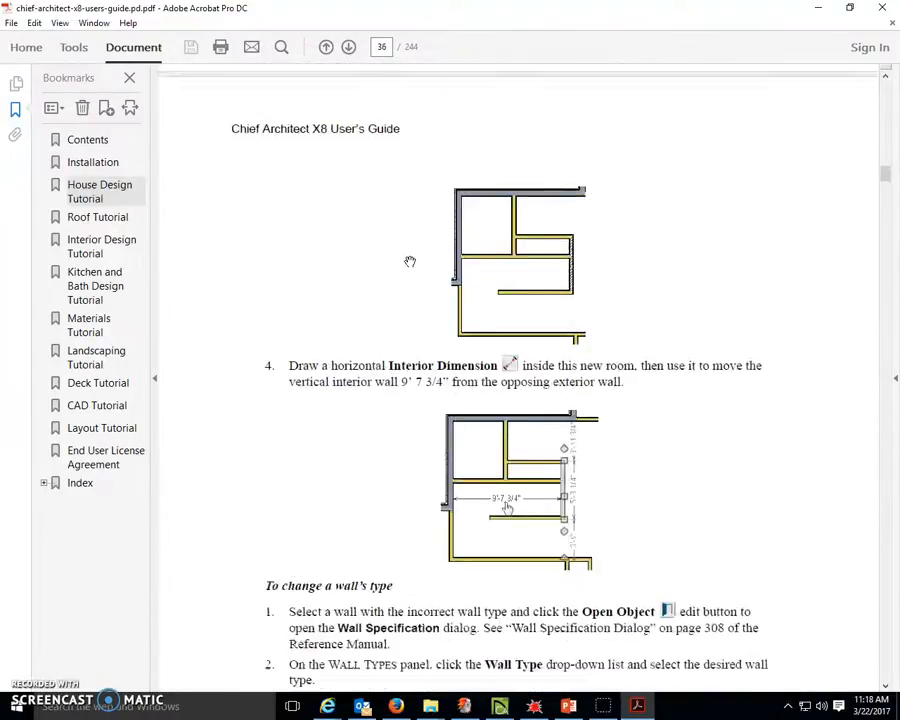
{"action": "scroll", "coordinate": [410, 261], "scroll_direction": "up", "scroll_amount": 10}
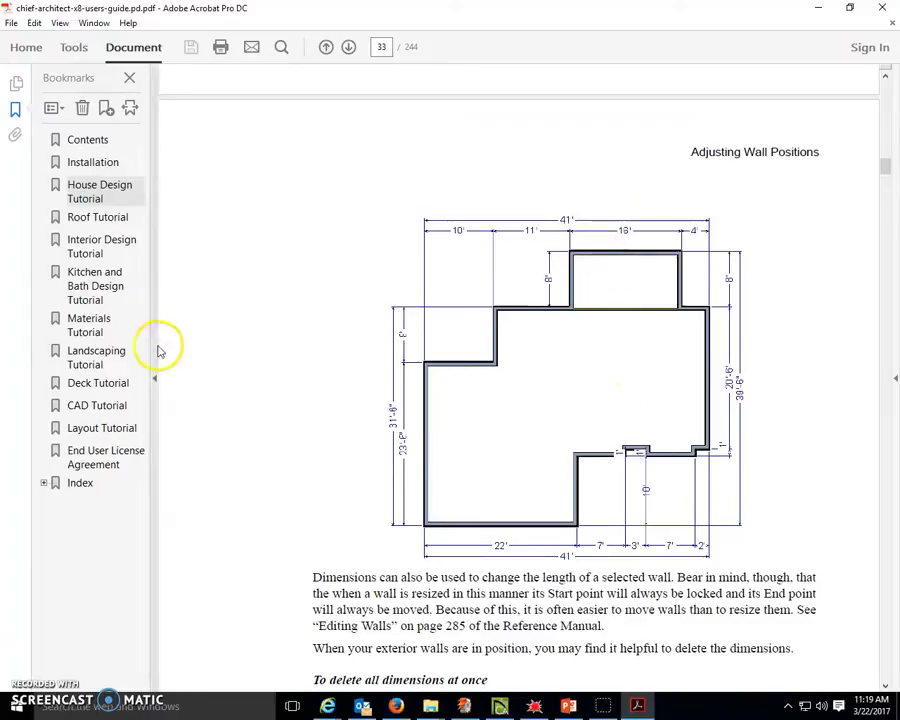
{"action": "left_click", "coordinate": [155, 383]}
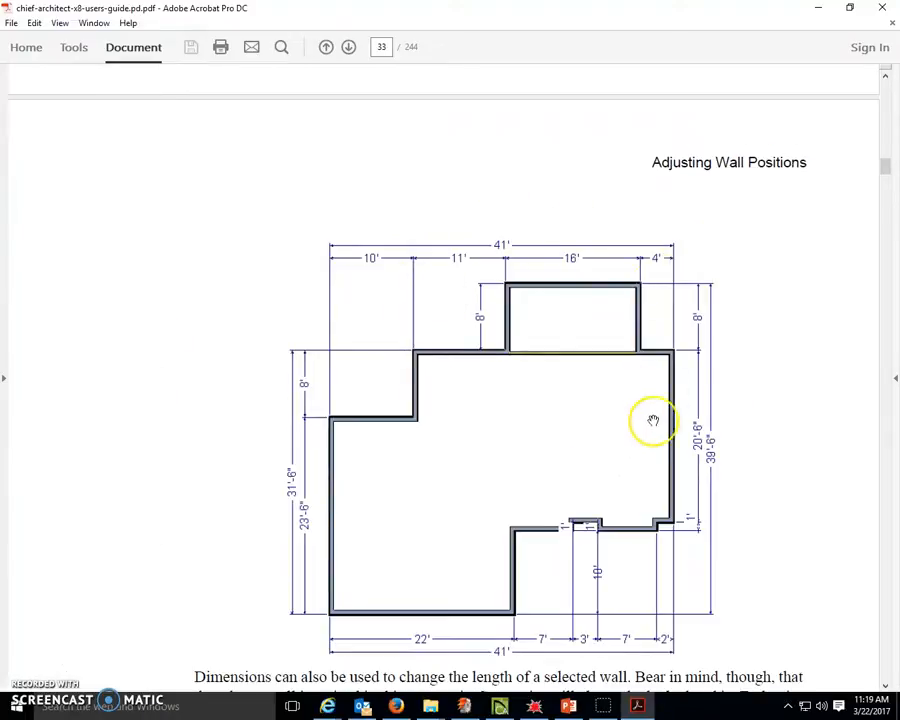
{"action": "scroll", "coordinate": [640, 440], "scroll_direction": "down", "scroll_amount": 2}
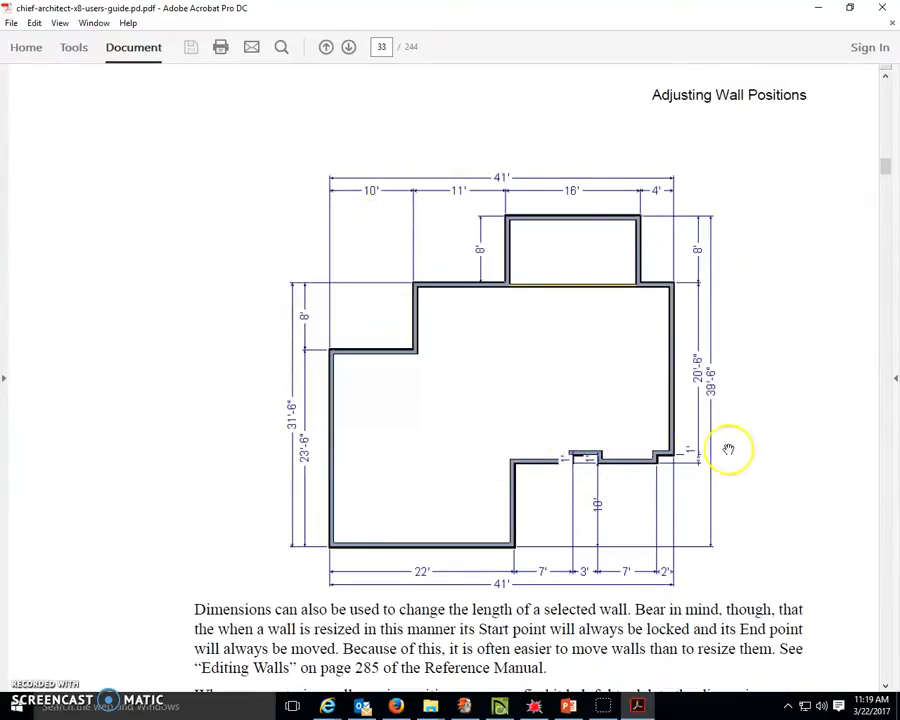
- Switch back to Chief Architect and move the garage's upper wall dimension up, about level with the kitchen's dimension line
{"action": "left_click", "coordinate": [820, 10]}
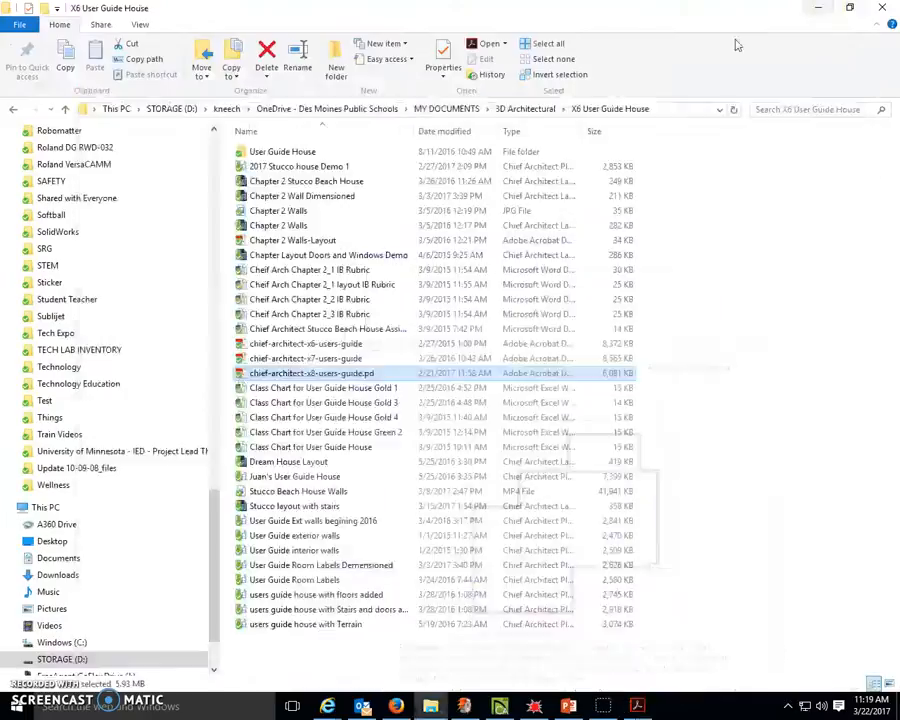
{"action": "left_click", "coordinate": [816, 9]}
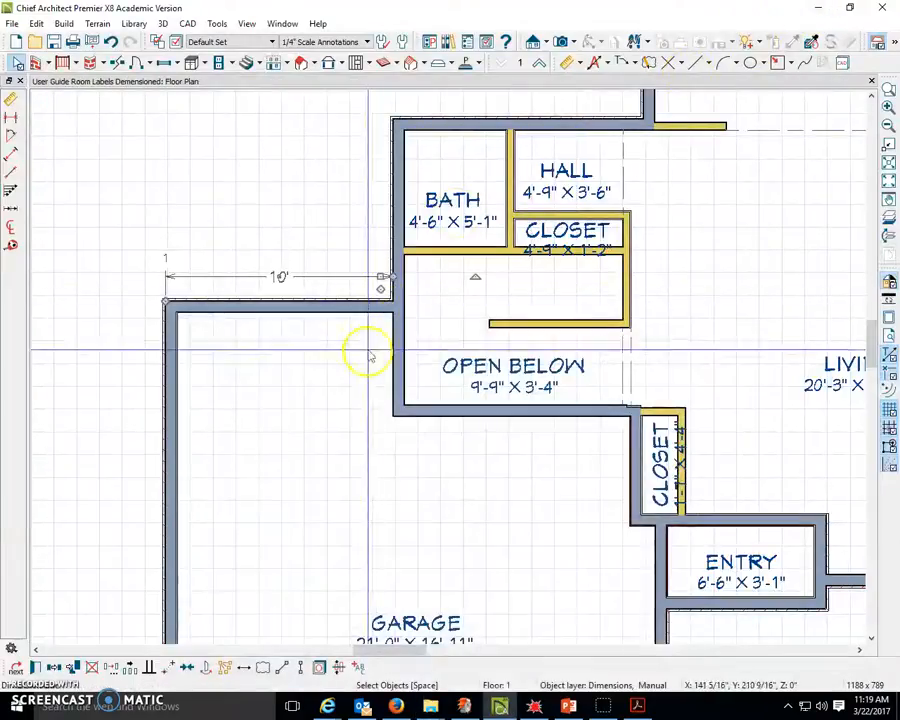
{"action": "left_click", "coordinate": [223, 277]}
{"action": "scroll", "coordinate": [230, 287], "scroll_direction": "down", "scroll_amount": 5}
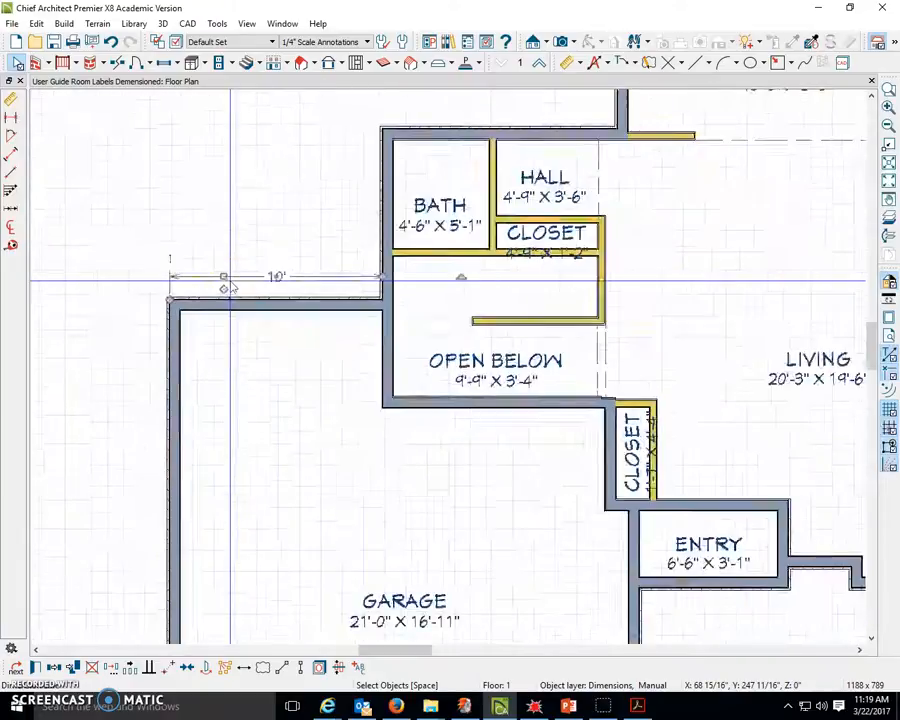
{"action": "scroll", "coordinate": [290, 122], "scroll_direction": "up", "scroll_amount": 1}
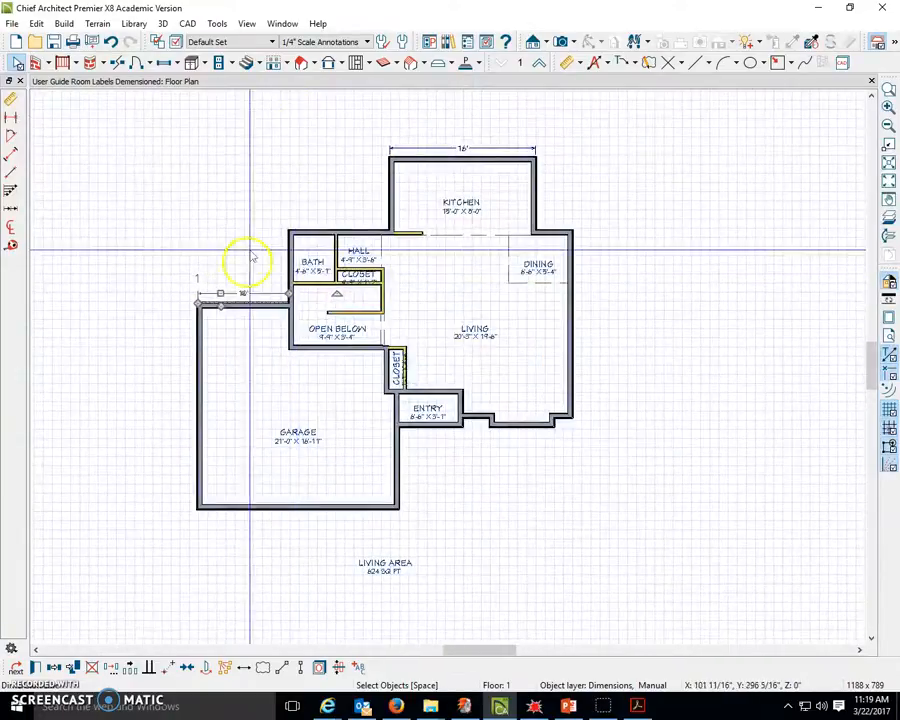
{"action": "left_click_drag", "start_coordinate": [220, 293], "coordinate": [237, 150]}
{"action": "left_click", "coordinate": [116, 267]}
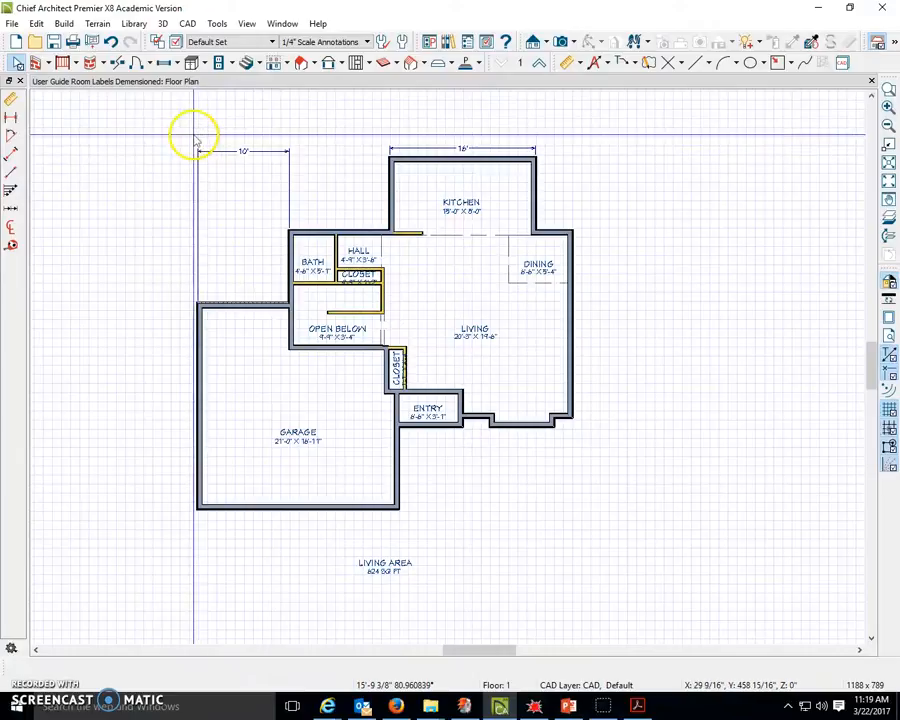
- Try a manual dimension above the bath and hall's exterior wall and undo it
{"action": "left_click", "coordinate": [567, 64]}
{"action": "mouse_move", "coordinate": [287, 215]}
{"action": "left_mouse_down"}
{"action": "mouse_move", "coordinate": [351, 211]}
{"action": "mouse_move", "coordinate": [385, 222]}
{"action": "mouse_move", "coordinate": [287, 209]}
{"action": "mouse_move", "coordinate": [350, 221]}
{"action": "left_mouse_up"}
{"action": "scroll", "coordinate": [353, 217], "scroll_direction": "up", "scroll_amount": 3}
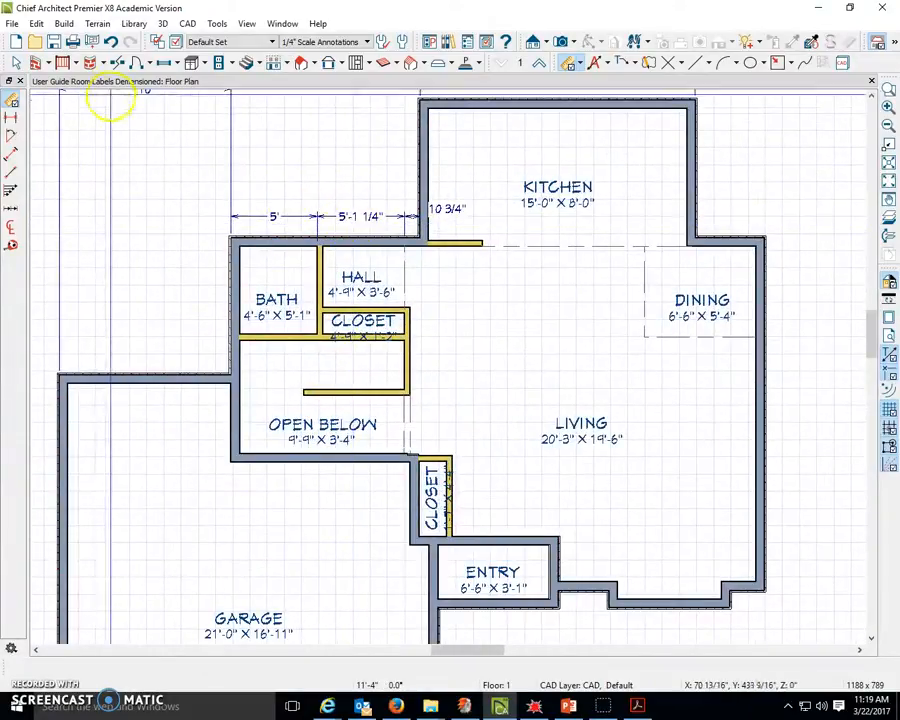
{"action": "left_click", "coordinate": [112, 42]}
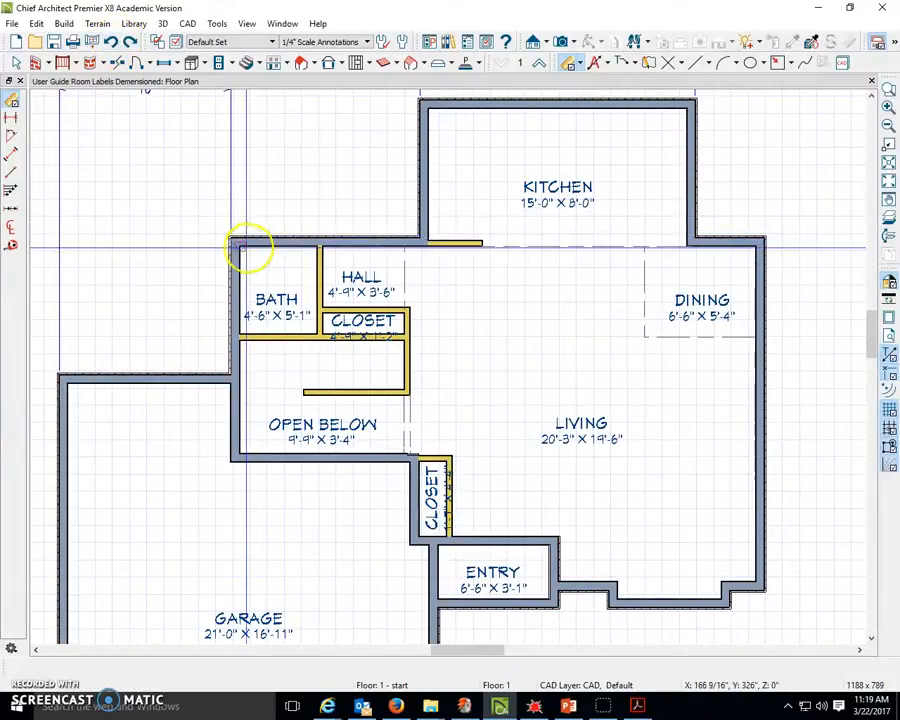
- Add an End to End Dimension above the bath and hall's exterior wall, from the outer bath corner to the kitchen wall
{"action": "left_click", "coordinate": [576, 66]}
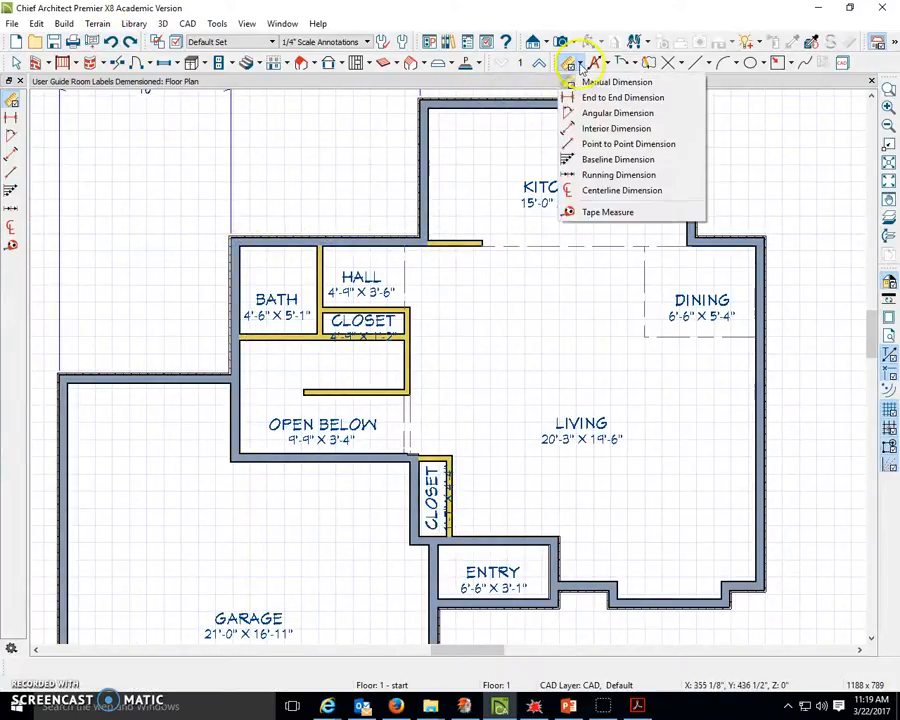
{"action": "left_click", "coordinate": [600, 98]}
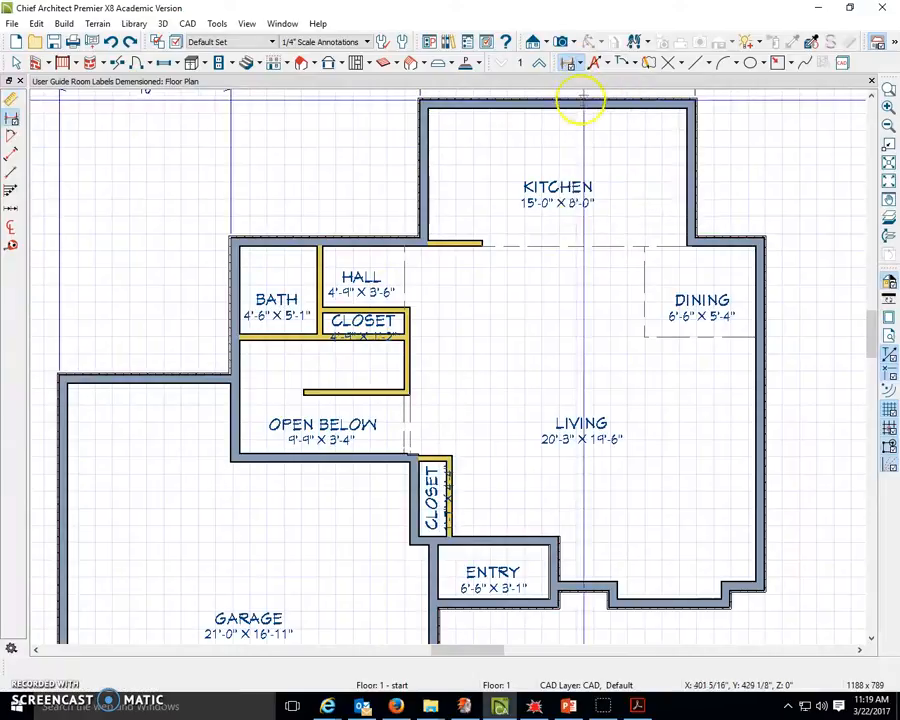
{"action": "left_click_drag", "start_coordinate": [229, 220], "coordinate": [415, 214]}
{"action": "scroll", "coordinate": [272, 278], "scroll_direction": "down", "scroll_amount": 1}
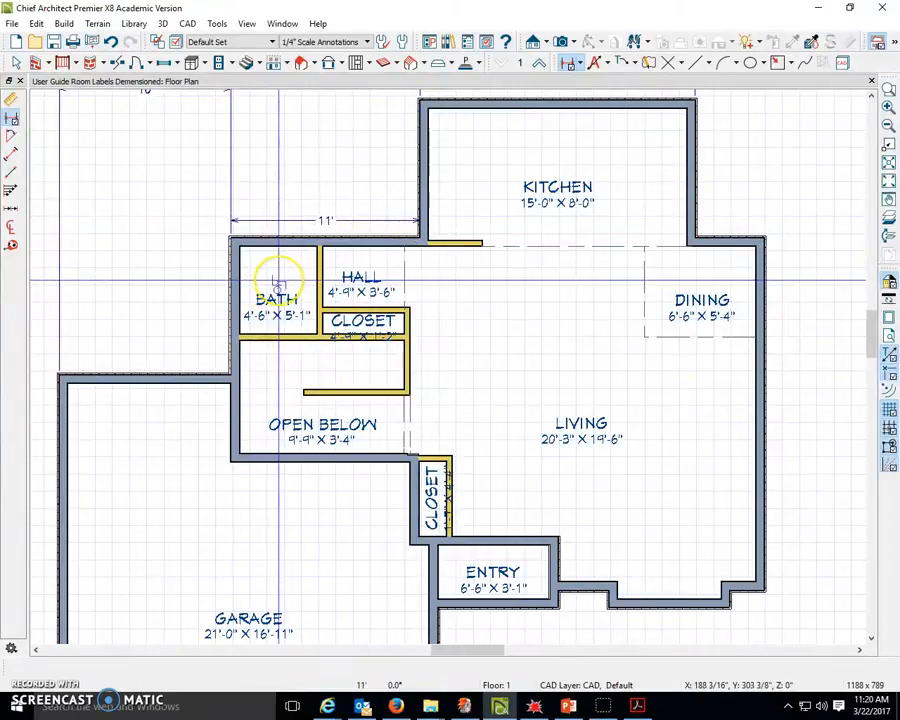
{"action": "scroll", "coordinate": [278, 285], "scroll_direction": "up", "scroll_amount": 2}
{"action": "scroll", "coordinate": [278, 280], "scroll_direction": "down", "scroll_amount": 4}
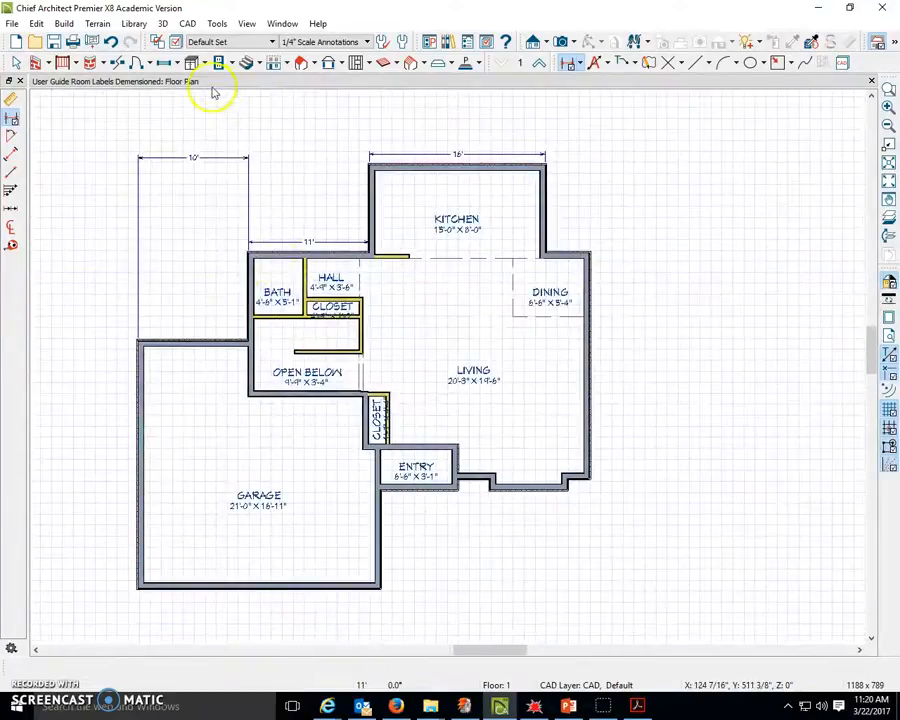
- Move the bath and hall wall dimension up in line with the garage and kitchen dimensions
{"action": "left_click", "coordinate": [16, 63]}
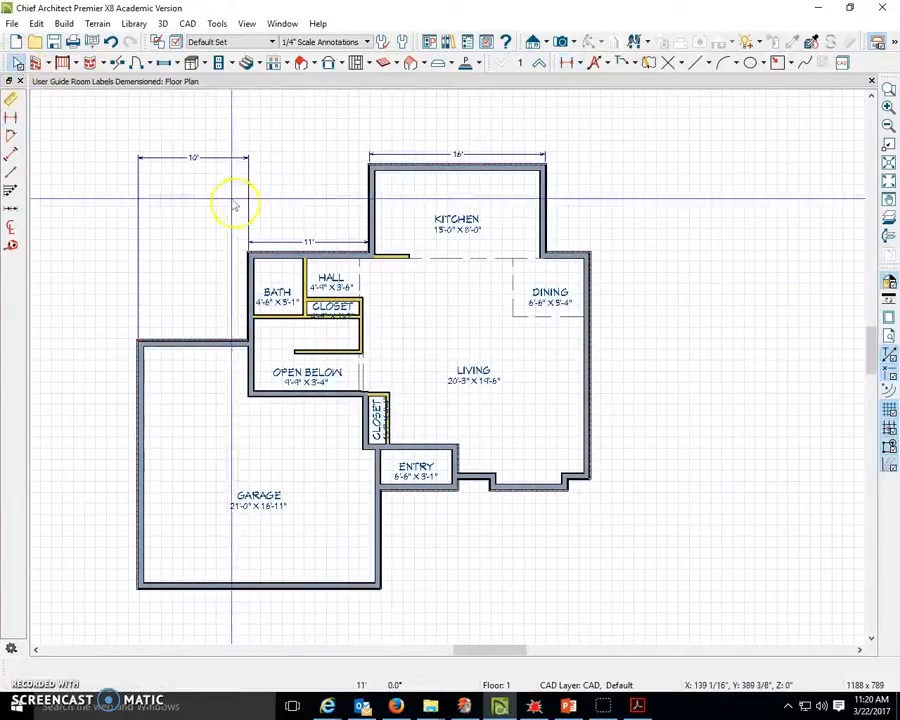
{"action": "left_click", "coordinate": [291, 241]}
{"action": "left_click_drag", "start_coordinate": [291, 241], "coordinate": [302, 156]}
{"action": "left_click", "coordinate": [279, 239]}
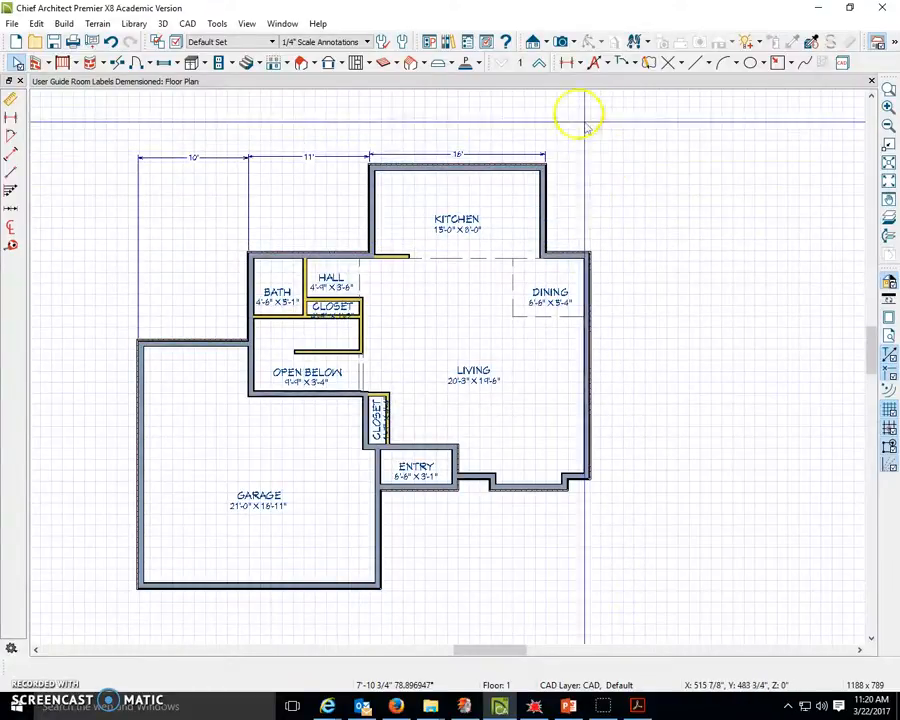
- Draw a horizontal Interior Dimension through the bath, hall, living and dining areas to the far exterior wall
{"action": "left_click", "coordinate": [580, 66]}
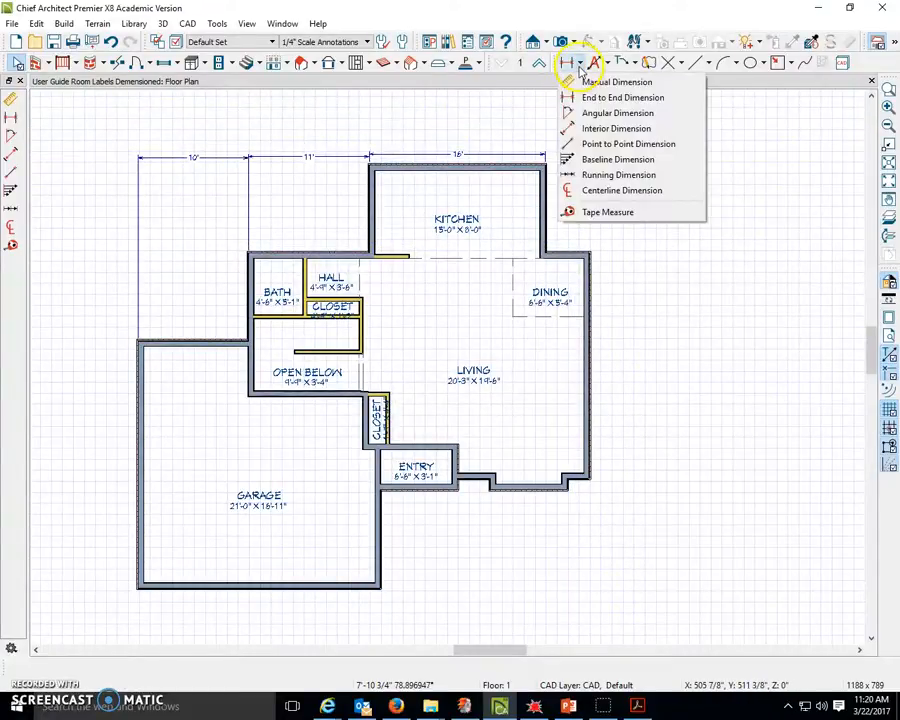
{"action": "left_click", "coordinate": [589, 134]}
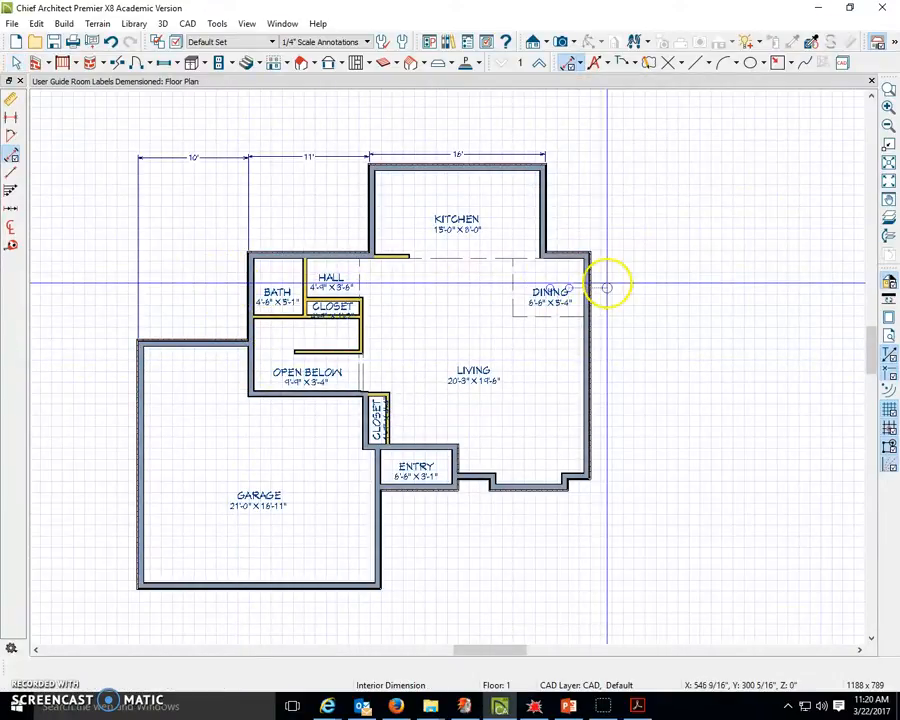
{"action": "left_click_drag", "start_coordinate": [216, 276], "coordinate": [613, 273]}
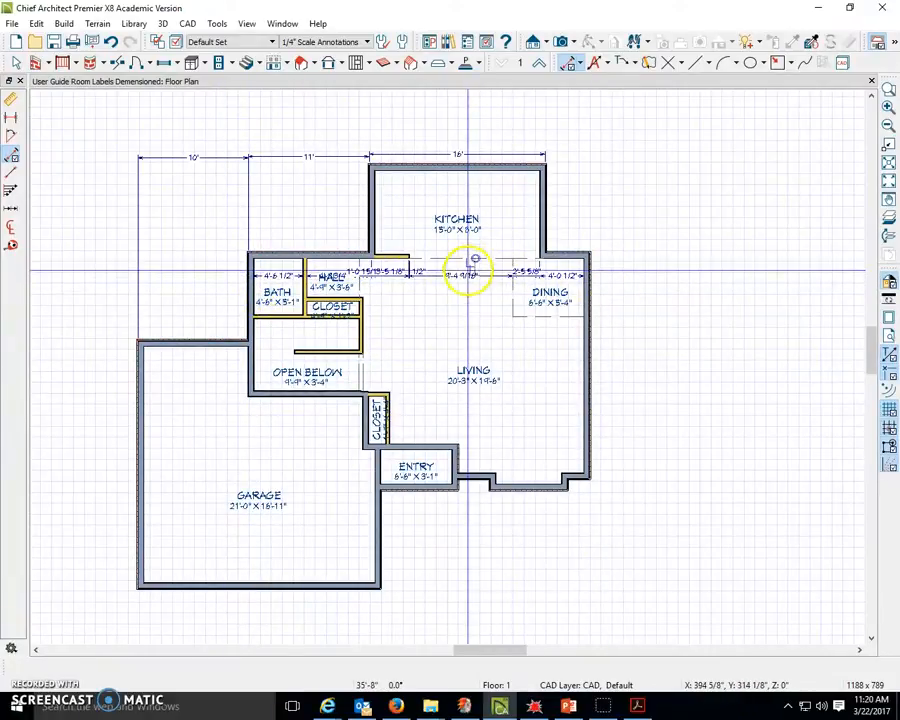
{"action": "scroll", "coordinate": [468, 270], "scroll_direction": "up", "scroll_amount": 3}
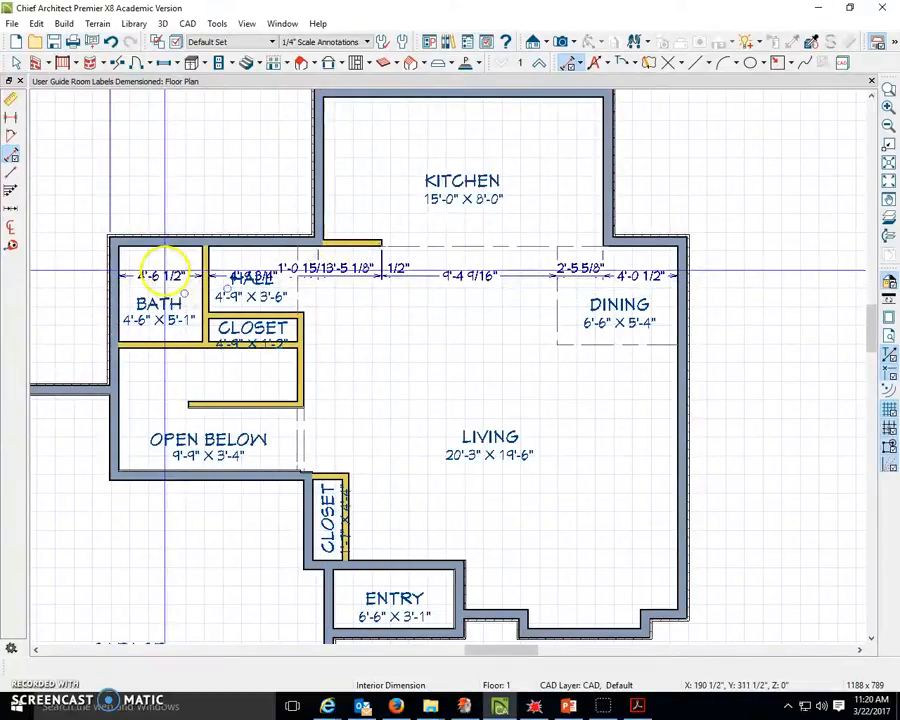
{"action": "scroll", "coordinate": [165, 270], "scroll_direction": "up", "scroll_amount": 1}
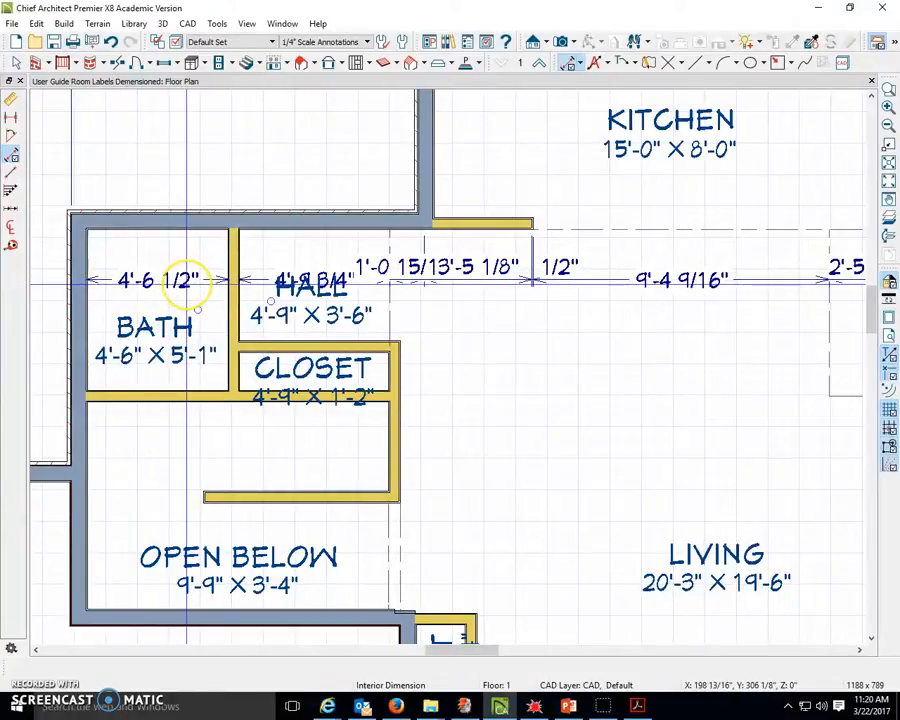
- Shift the interior dimension's marker on the bath/hall partition from the main wall layer to the bath-side finished surface
{"action": "left_click", "coordinate": [181, 268]}
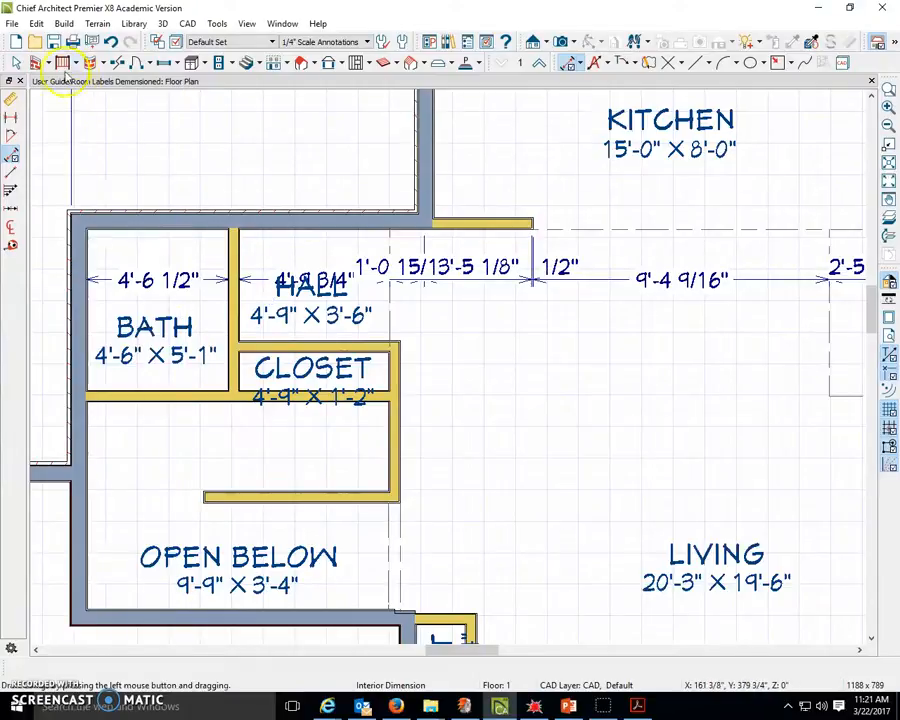
{"action": "left_click", "coordinate": [172, 258]}
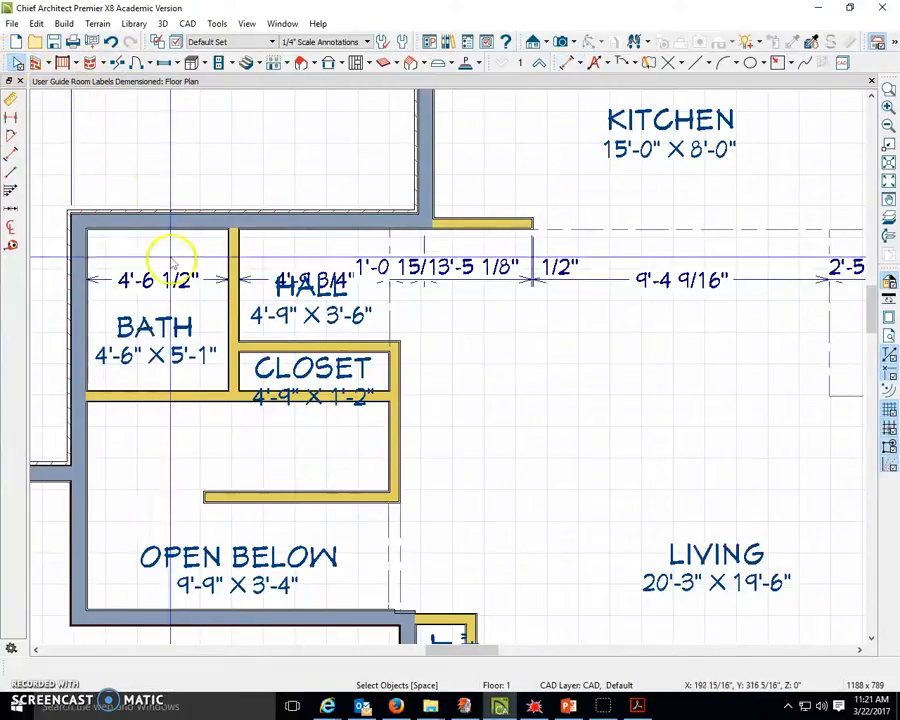
{"action": "left_click", "coordinate": [206, 285]}
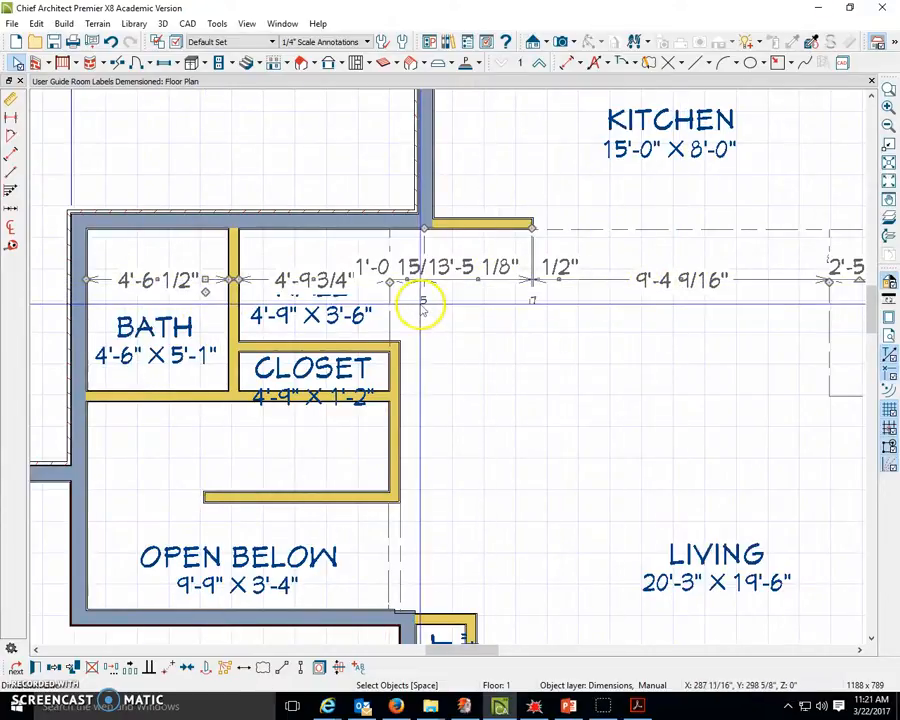
{"action": "scroll", "coordinate": [231, 288], "scroll_direction": "up", "scroll_amount": 1}
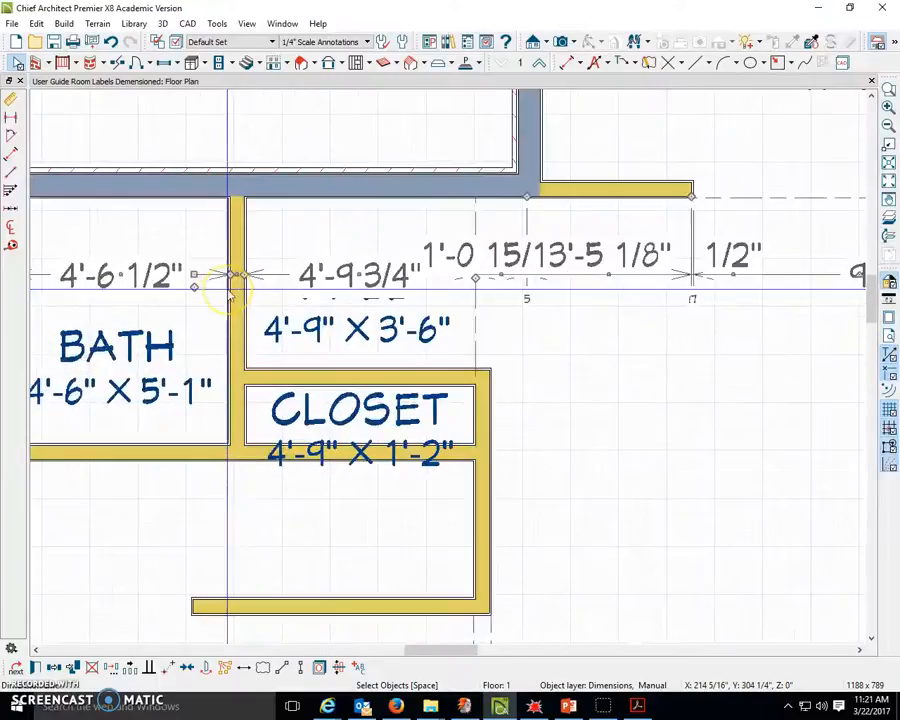
{"action": "scroll", "coordinate": [230, 290], "scroll_direction": "up", "scroll_amount": 2}
{"action": "scroll", "coordinate": [238, 280], "scroll_direction": "up", "scroll_amount": 1}
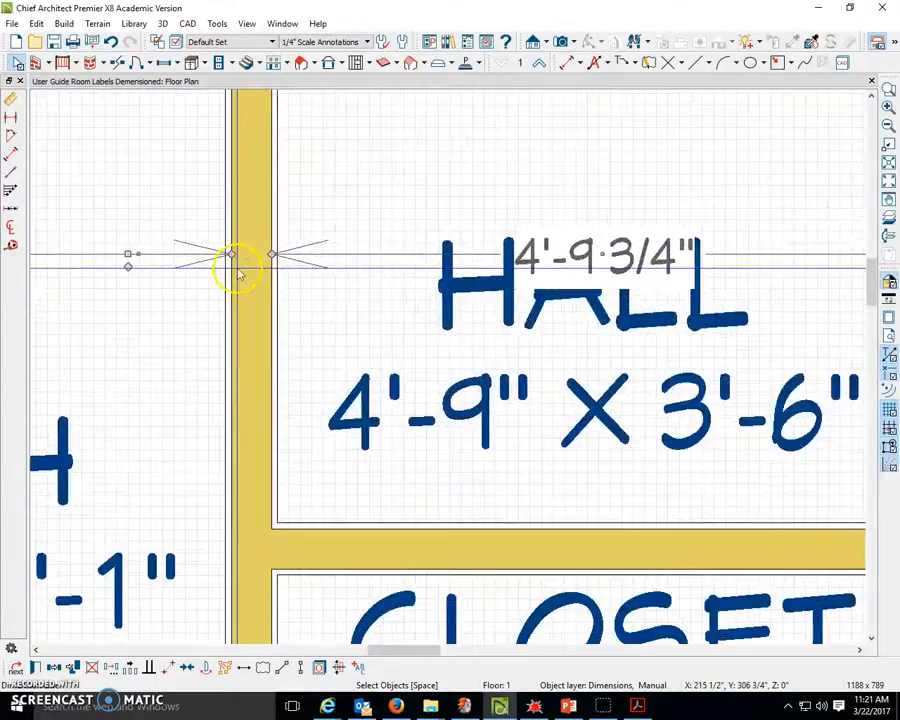
{"action": "left_click_drag", "start_coordinate": [230, 256], "coordinate": [221, 256]}
{"action": "scroll", "coordinate": [201, 343], "scroll_direction": "down", "scroll_amount": 3}
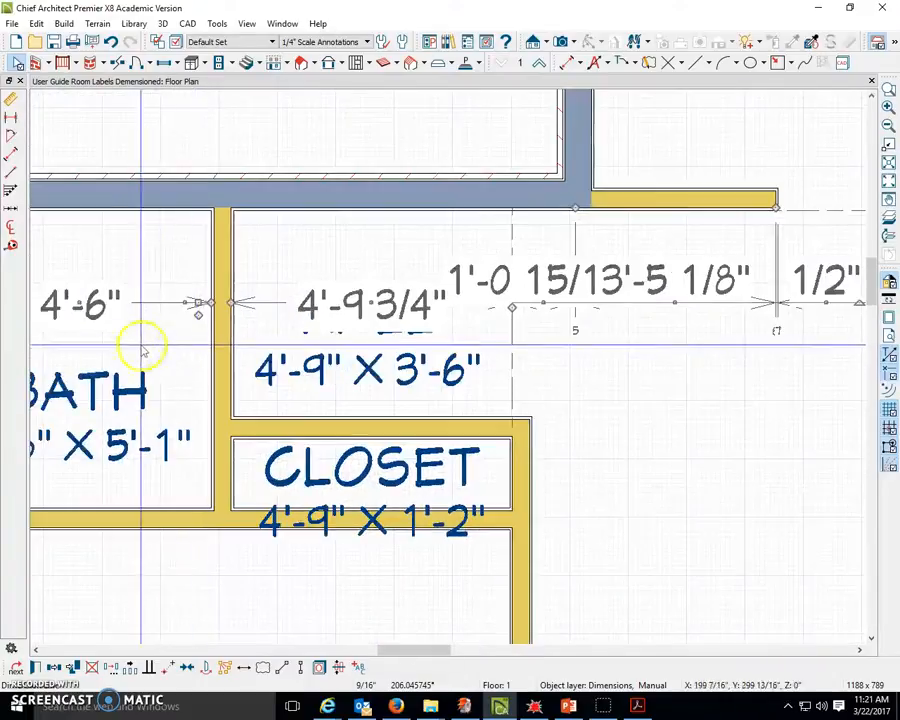
{"action": "scroll", "coordinate": [94, 315], "scroll_direction": "down", "scroll_amount": 2}
{"action": "scroll", "coordinate": [94, 315], "scroll_direction": "up", "scroll_amount": 2}
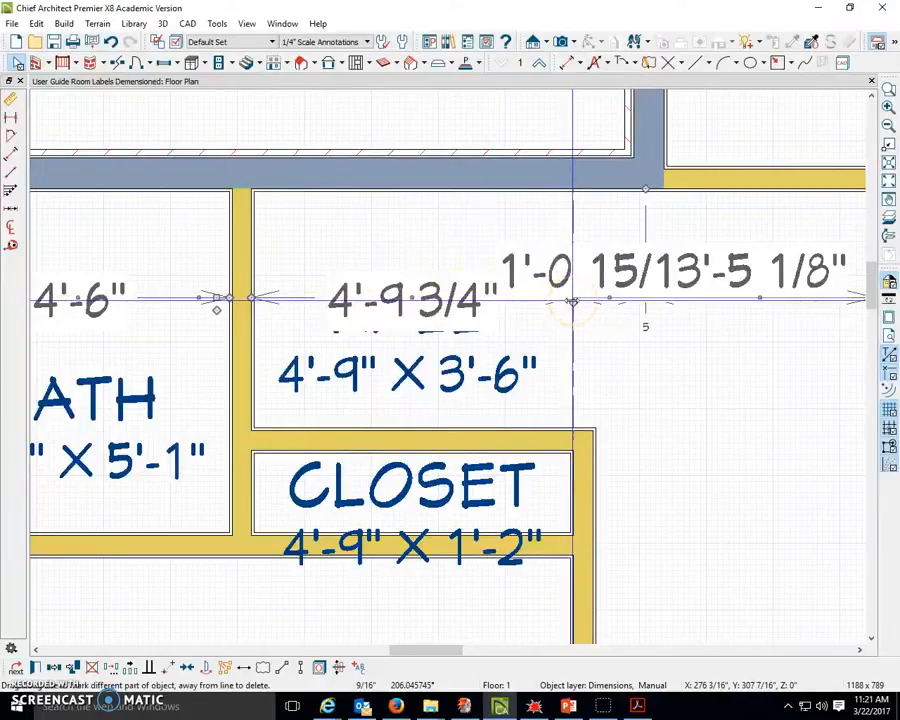
{"action": "scroll", "coordinate": [572, 300], "scroll_direction": "down", "scroll_amount": 4}
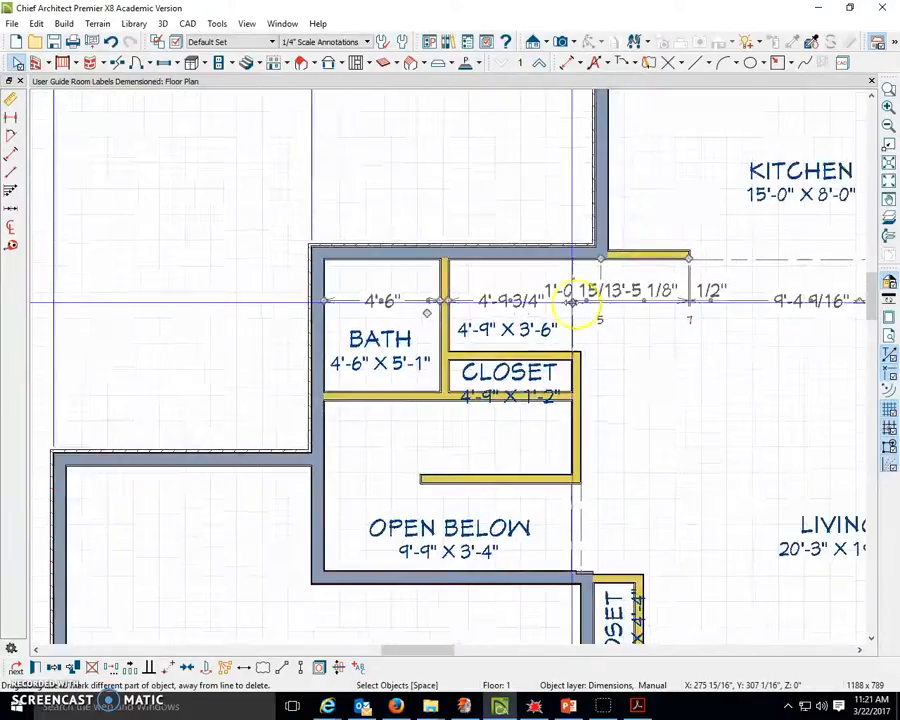
- Undo the horizontal interior dimension running through the bath, hall, living and dining areas
{"action": "scroll", "coordinate": [572, 300], "scroll_direction": "down", "scroll_amount": 4}
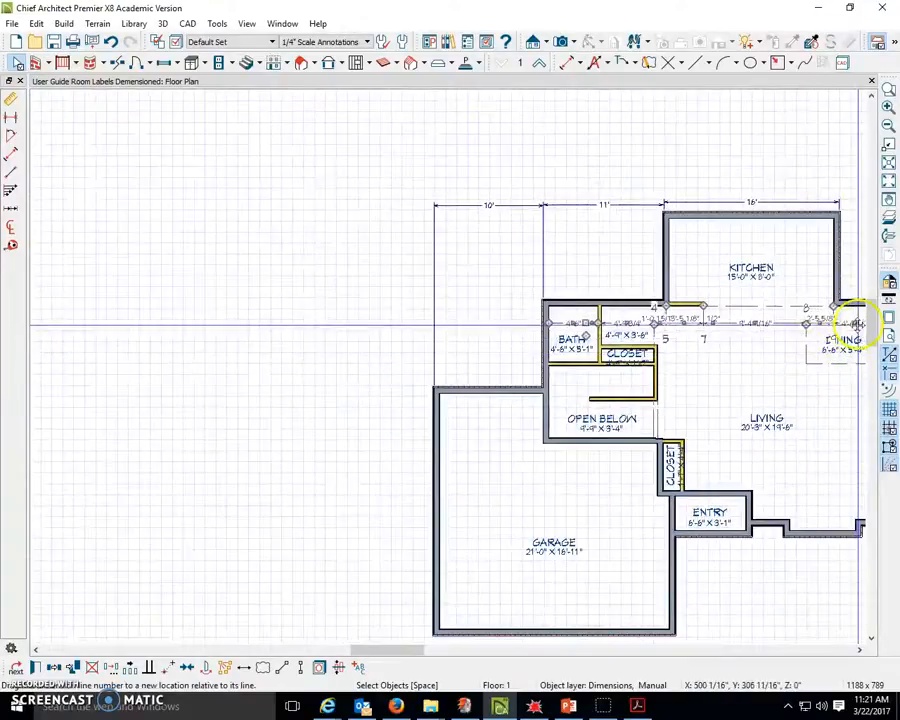
{"action": "scroll", "coordinate": [857, 325], "scroll_direction": "up", "scroll_amount": 3}
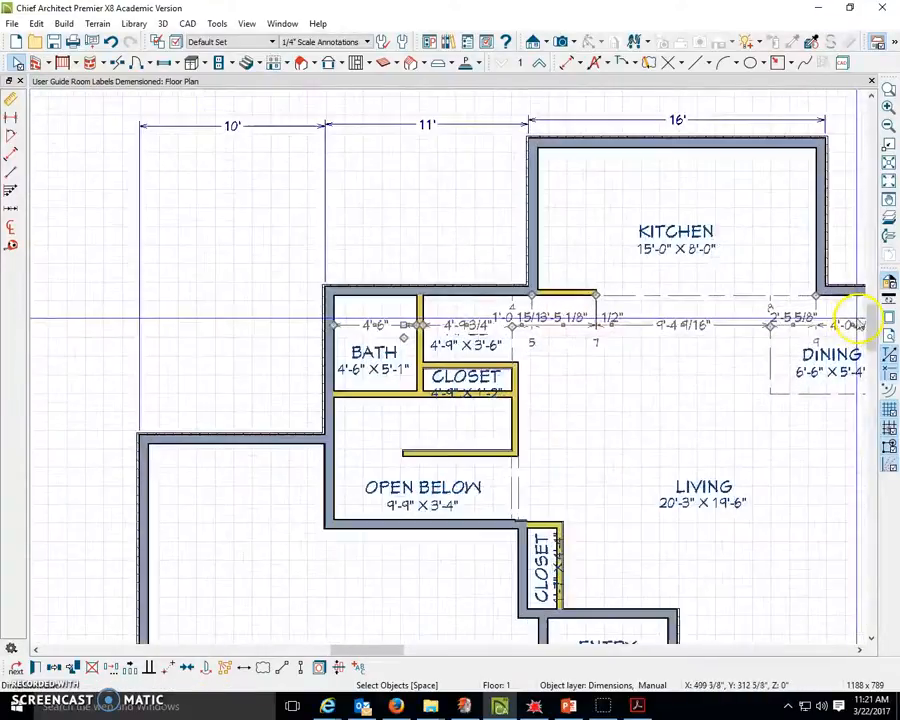
{"action": "left_click", "coordinate": [888, 183]}
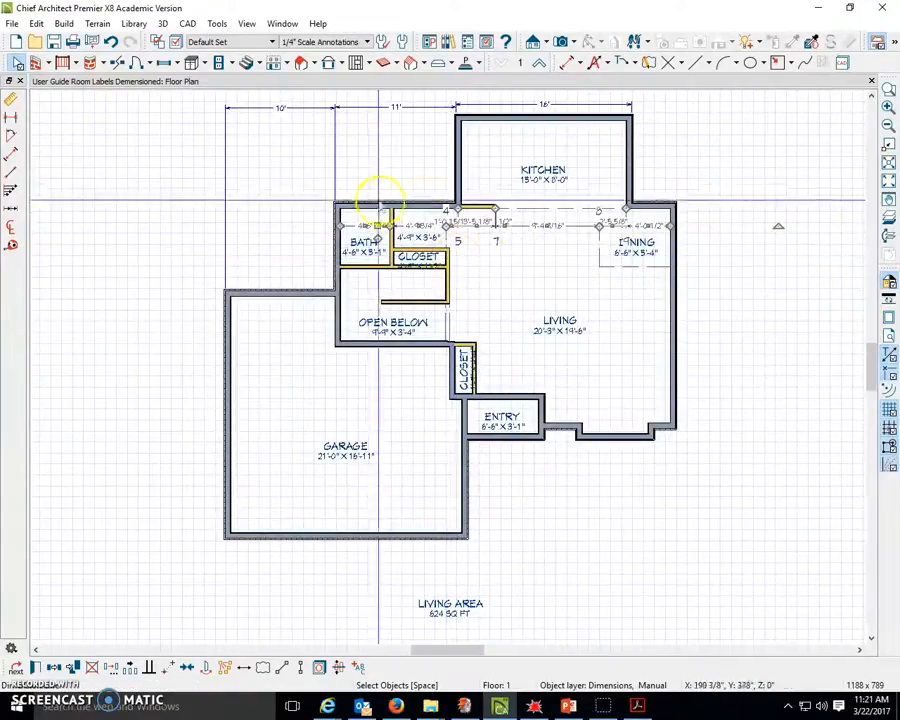
{"action": "left_click", "coordinate": [111, 41]}
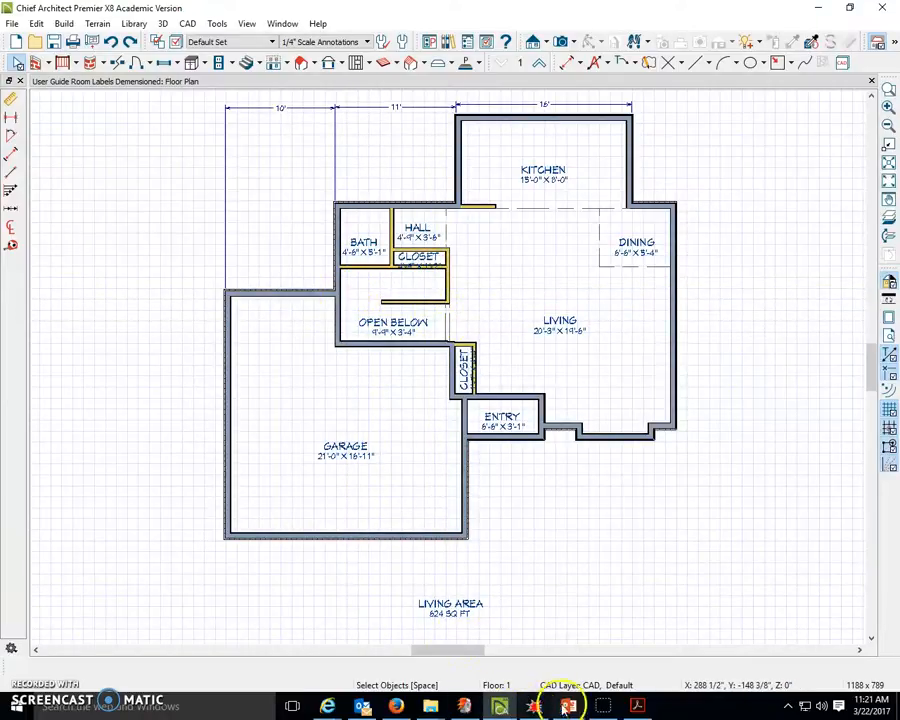
- Switch to the User's Guide PDF in Adobe Acrobat and read page 36's instruction for positioning the vertical interior wall
{"action": "left_click", "coordinate": [636, 707]}
{"action": "scroll", "coordinate": [494, 430], "scroll_direction": "down", "scroll_amount": 10}
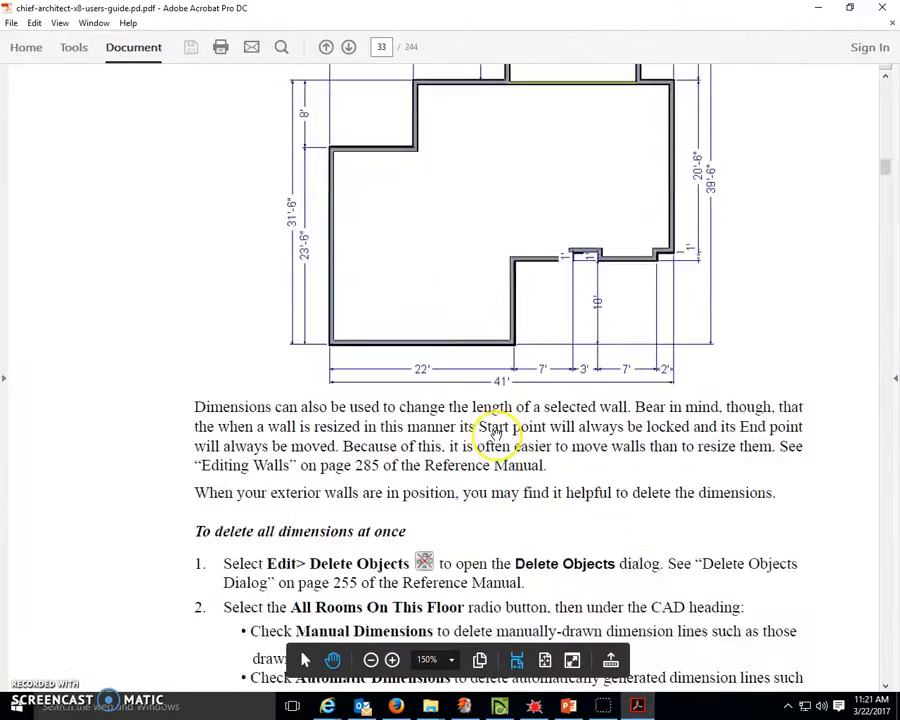
{"action": "scroll", "coordinate": [497, 436], "scroll_direction": "down", "scroll_amount": 13}
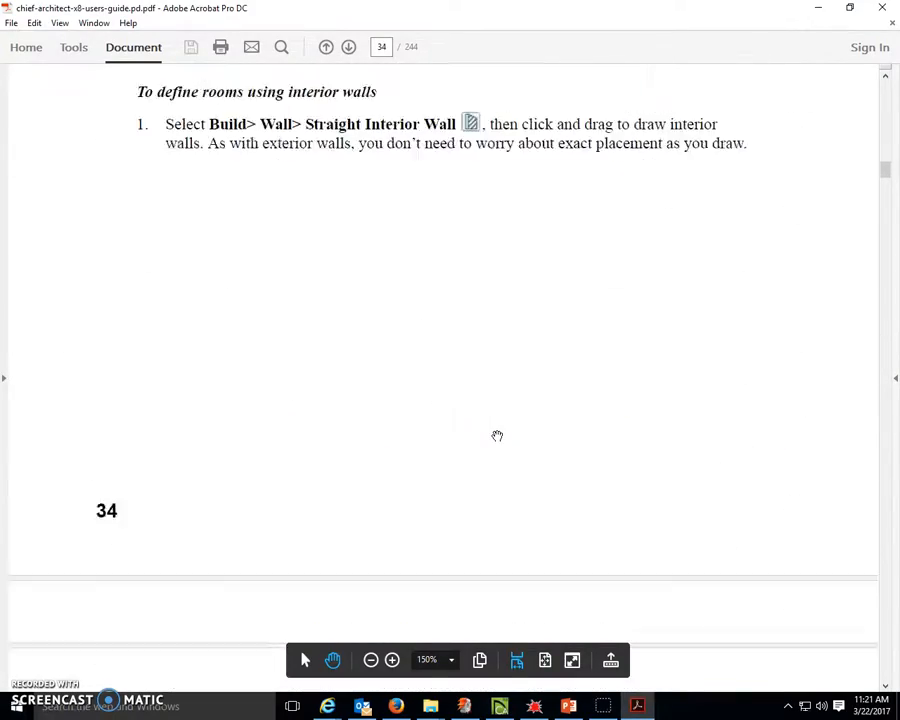
{"action": "scroll", "coordinate": [497, 436], "scroll_direction": "down", "scroll_amount": 15}
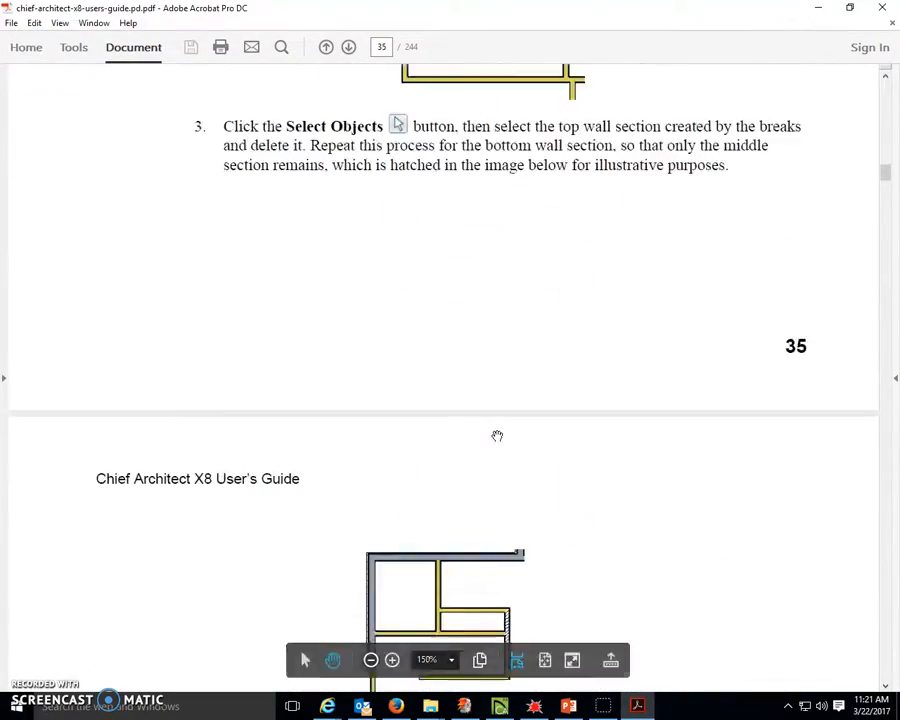
{"action": "scroll", "coordinate": [497, 436], "scroll_direction": "down", "scroll_amount": 3}
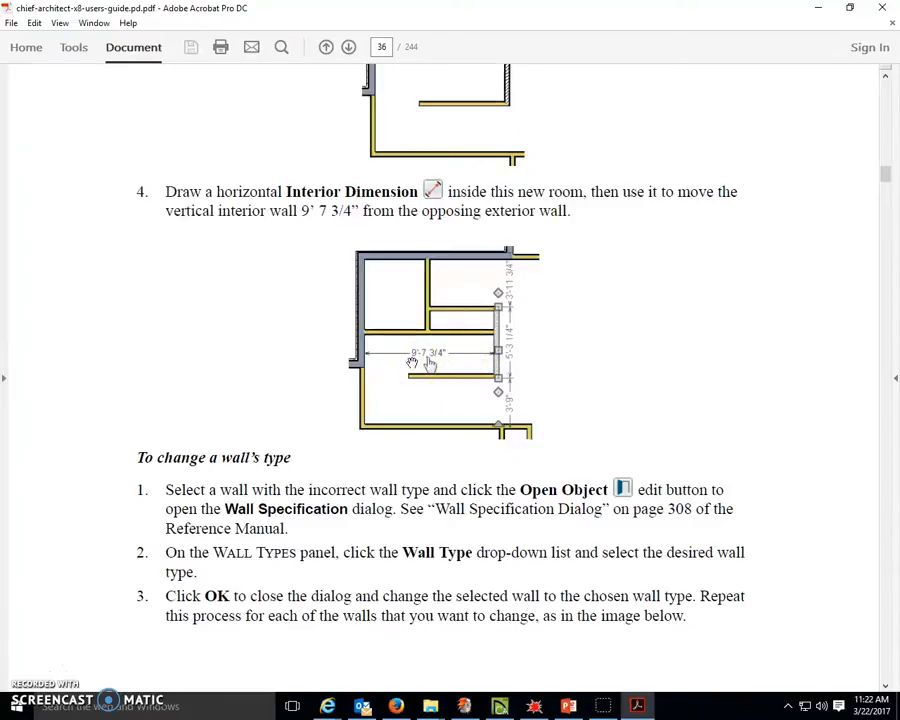
{"action": "left_click", "coordinate": [820, 12]}
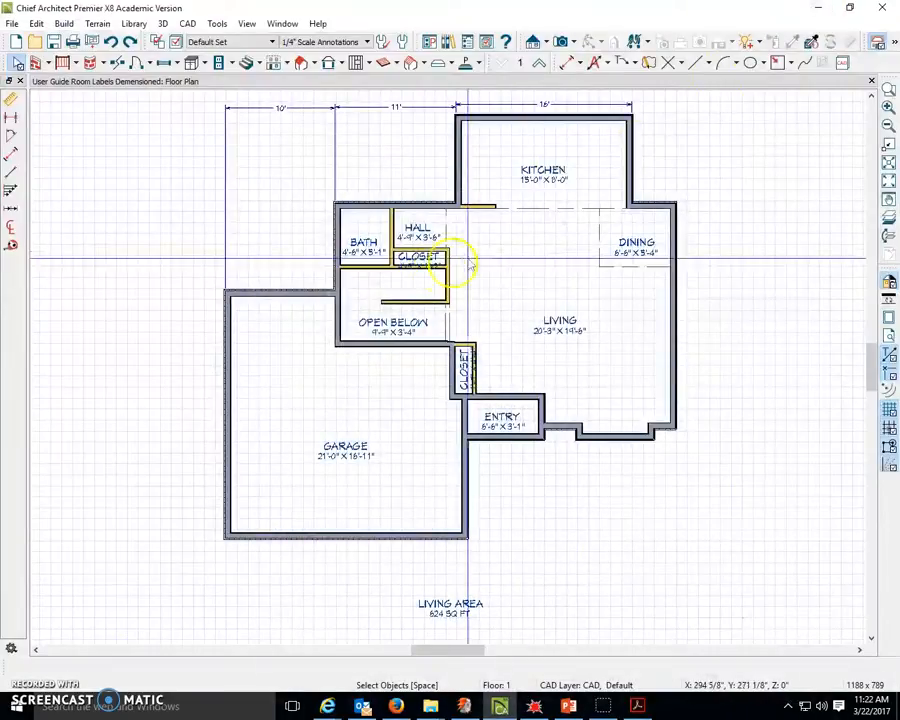
- Draw a horizontal End to End Dimension above Open Below, from the exterior wall to the vertical interior wall
{"action": "left_click", "coordinate": [578, 64]}
{"action": "left_click", "coordinate": [588, 95]}
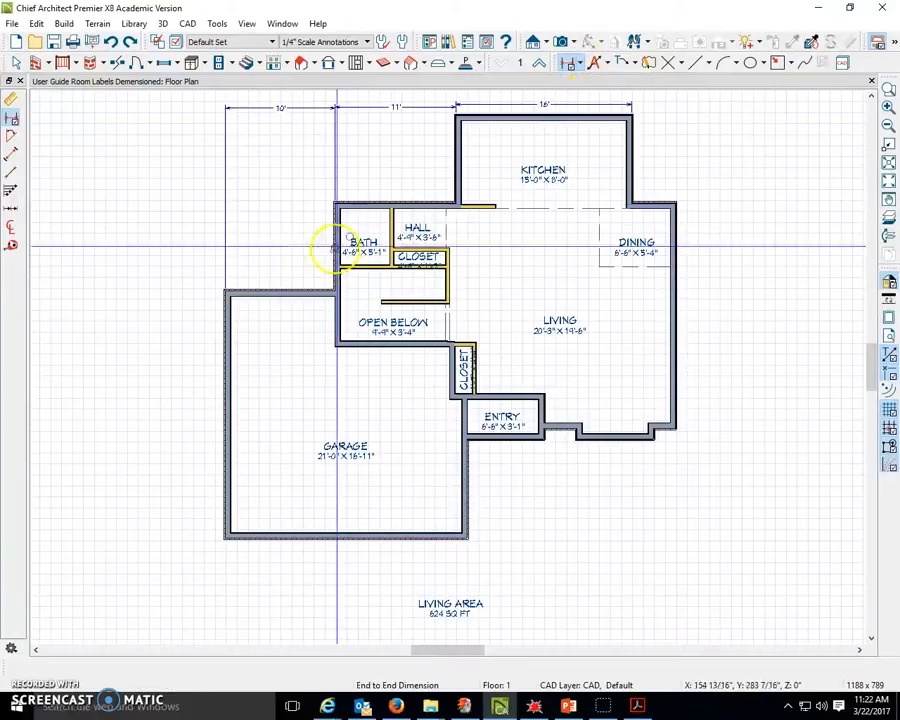
{"action": "scroll", "coordinate": [330, 290], "scroll_direction": "up", "scroll_amount": 3}
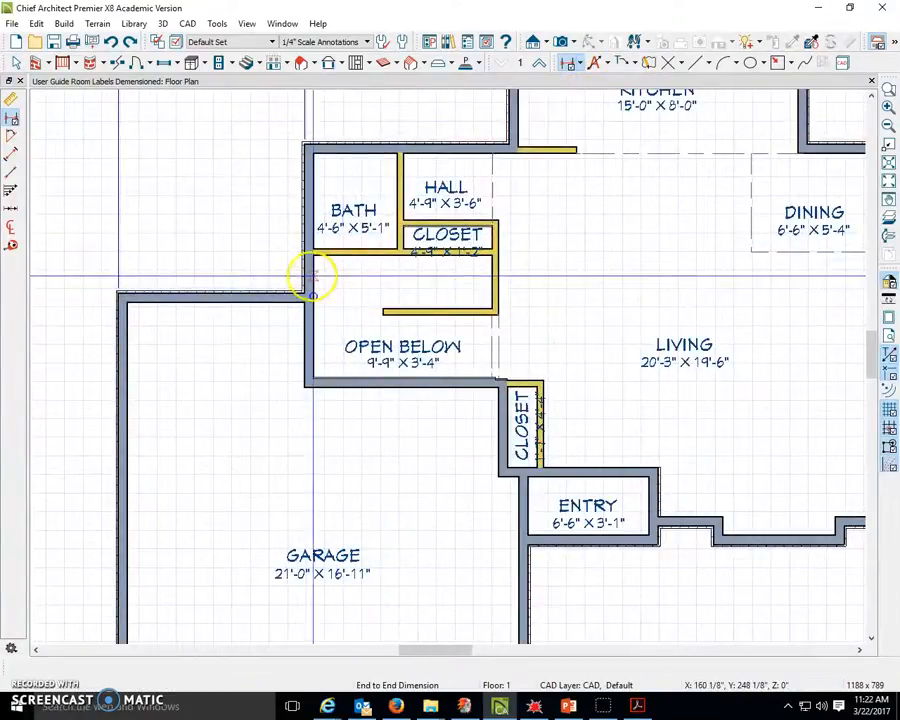
{"action": "left_click_drag", "start_coordinate": [312, 275], "coordinate": [493, 276]}
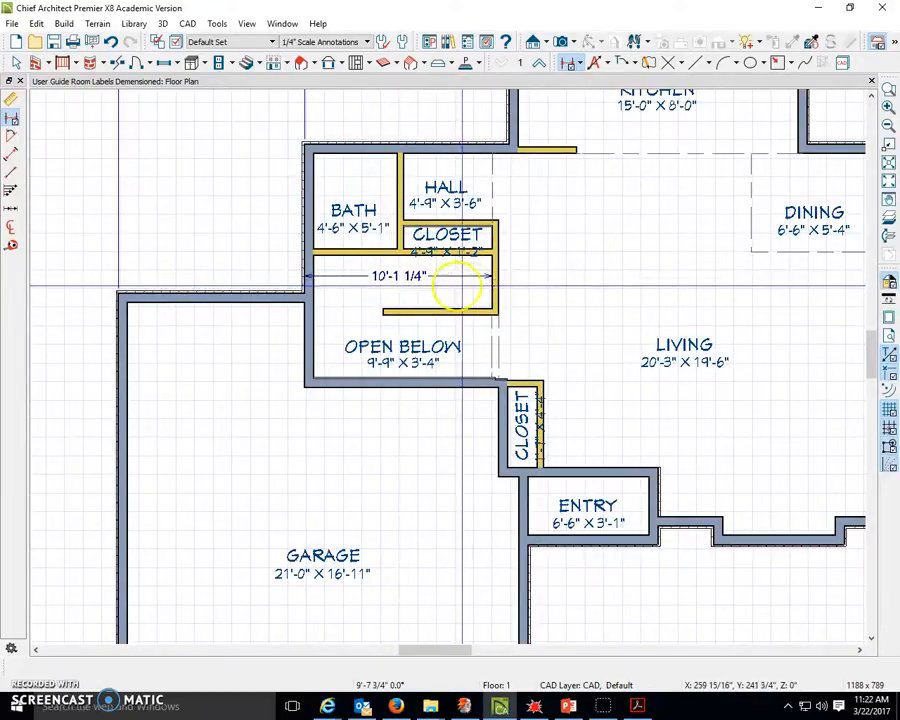
{"action": "left_click", "coordinate": [16, 62]}
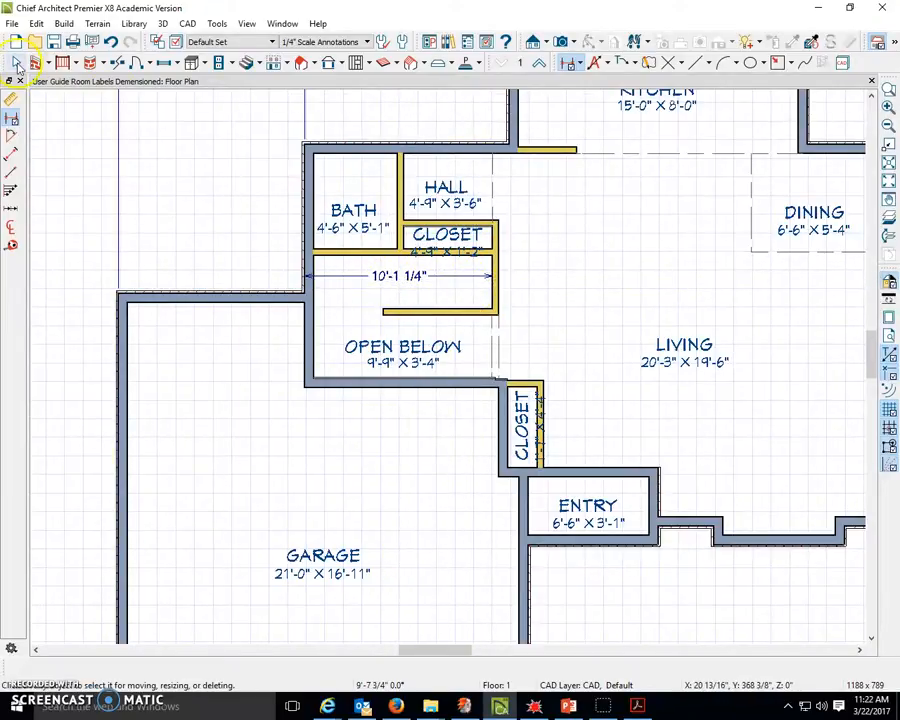
- Set the vertical interior wall's distance from the opposing exterior wall to 7'-6 3/4"
{"action": "left_click", "coordinate": [494, 288]}
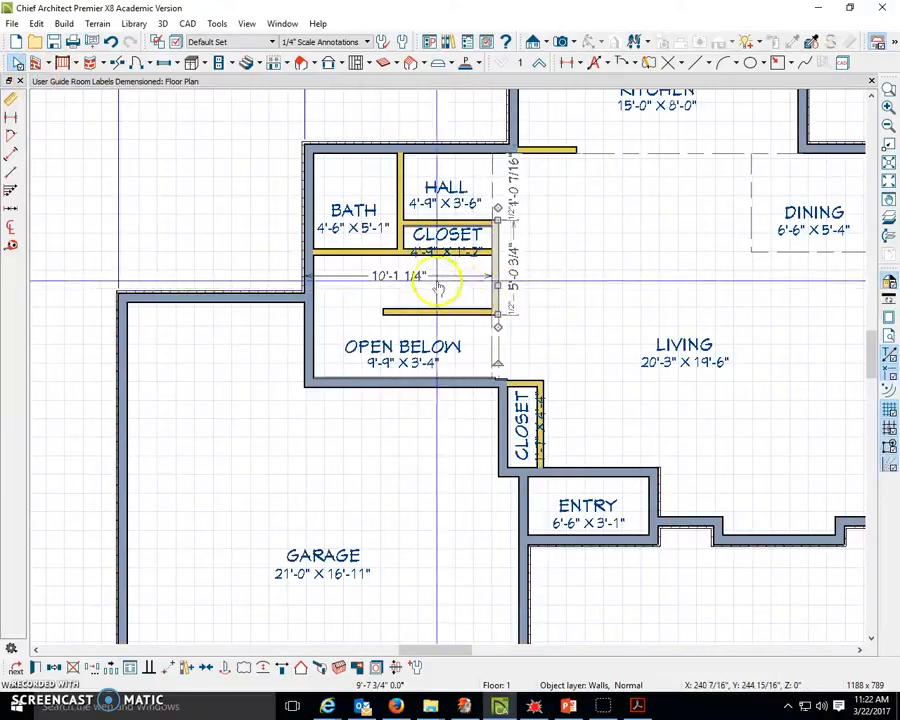
{"action": "left_click", "coordinate": [383, 283]}
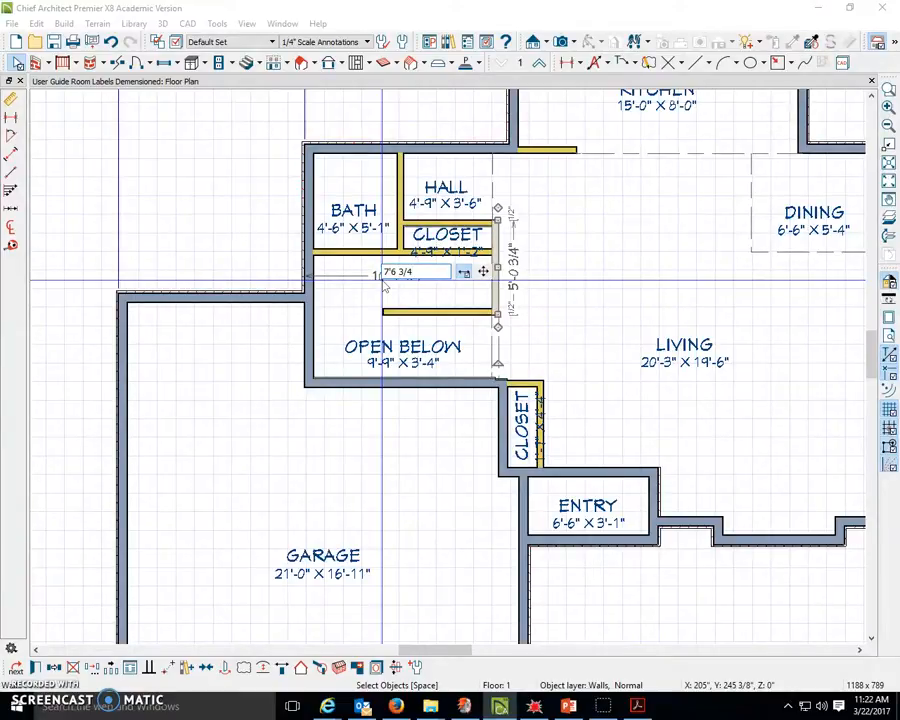
{"action": "key", "text": "Return"}
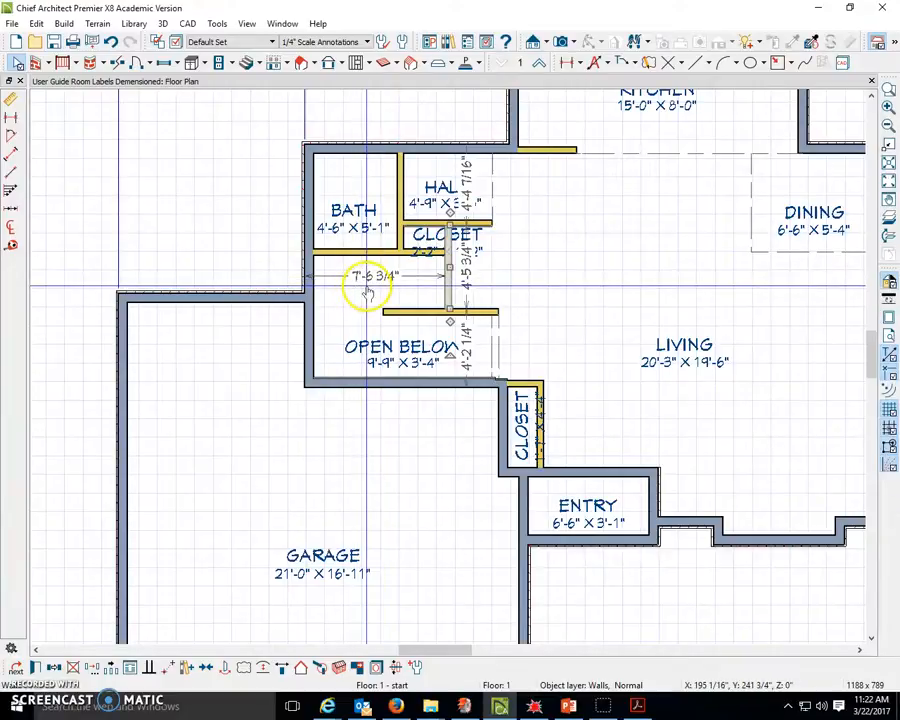
- Check the distance in the User's Guide and set the vertical interior wall 9'-7 3/4" from the opposing exterior wall
{"action": "left_click", "coordinate": [637, 706]}
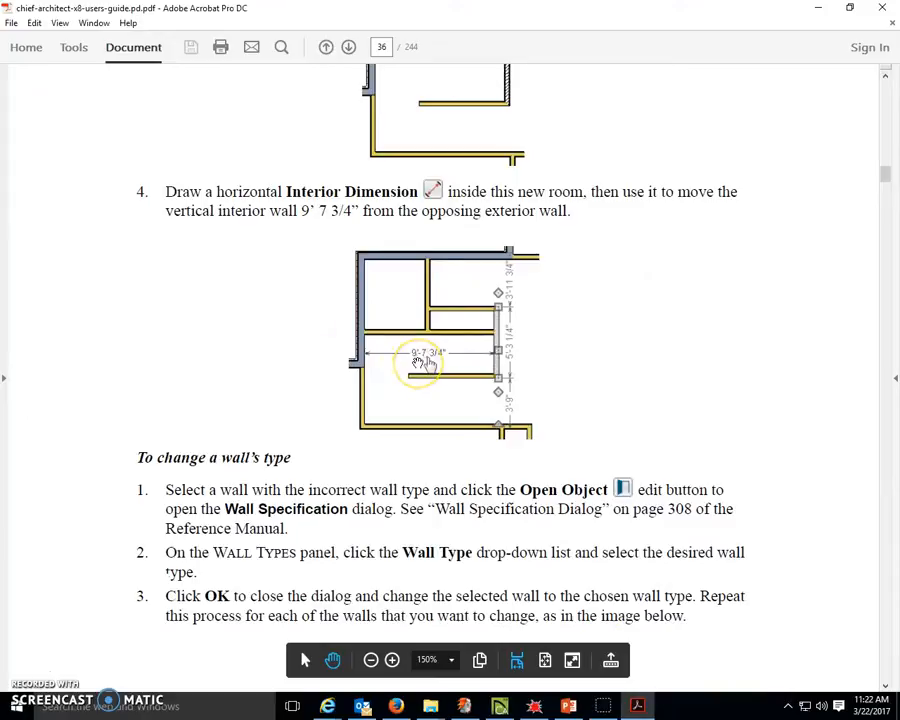
{"action": "left_click", "coordinate": [820, 10]}
{"action": "left_click", "coordinate": [376, 276]}
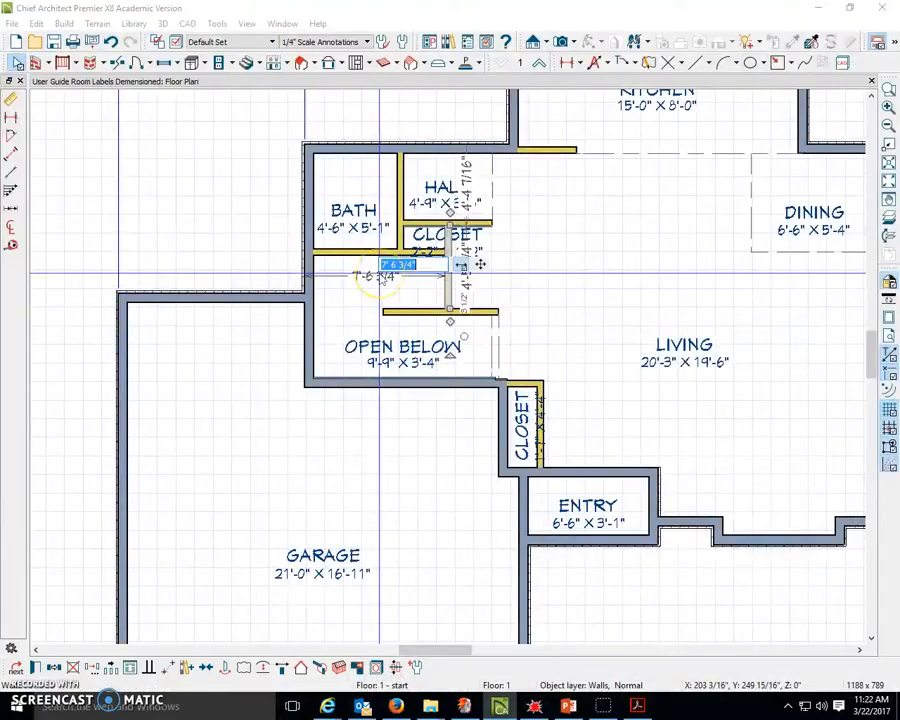
{"action": "left_click", "coordinate": [408, 264]}
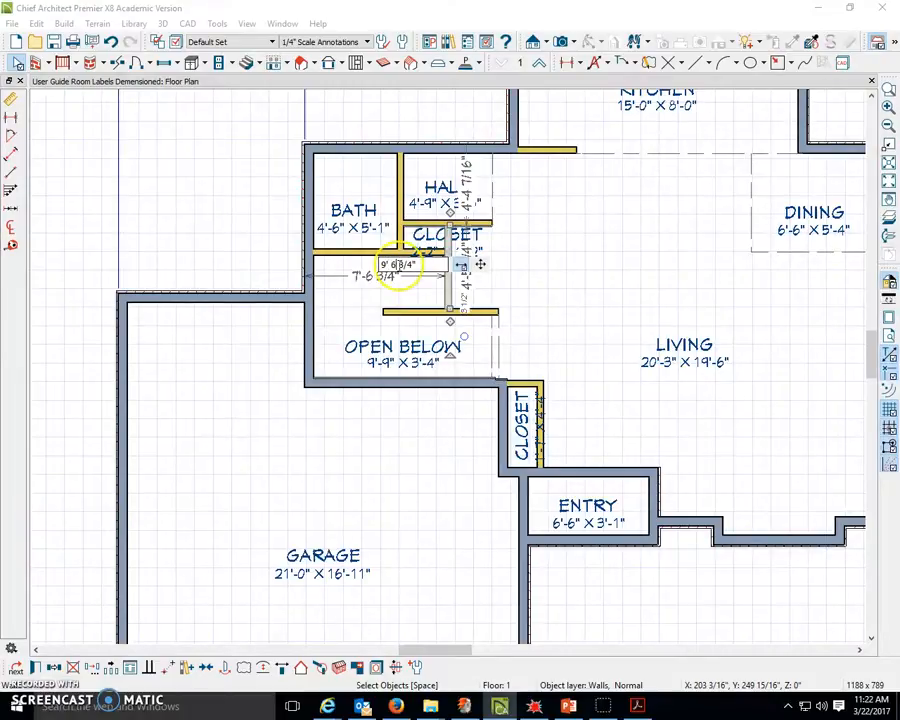
{"action": "key", "text": "Return"}
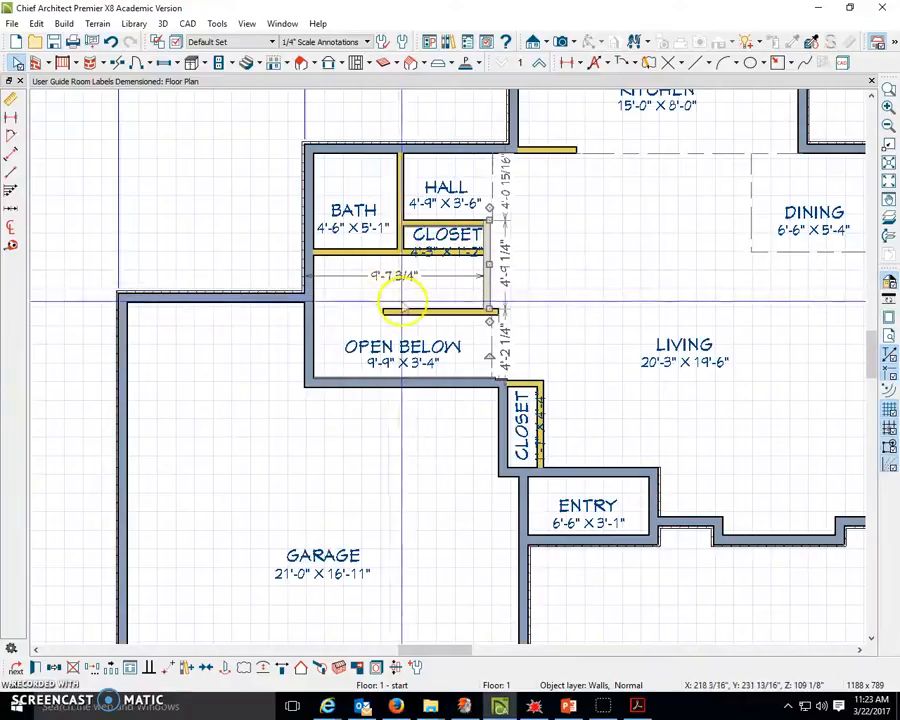
- Try to shorten the horizontal wall above Open Below so that it ends at the repositioned vertical wall
{"action": "left_click", "coordinate": [490, 313]}
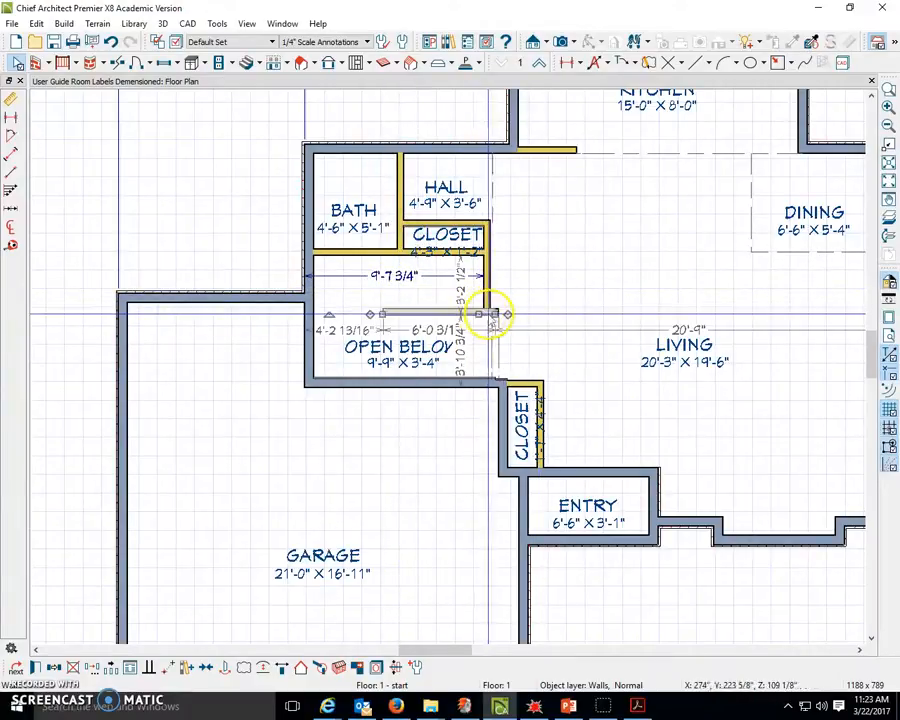
{"action": "left_click_drag", "start_coordinate": [496, 313], "coordinate": [487, 315]}
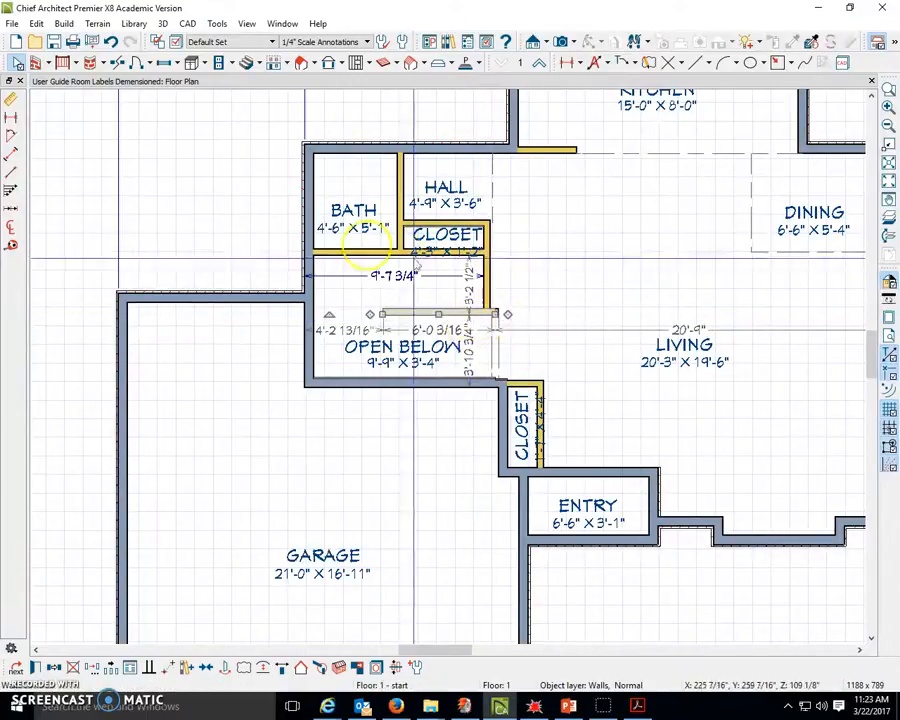
{"action": "left_click", "coordinate": [12, 63]}
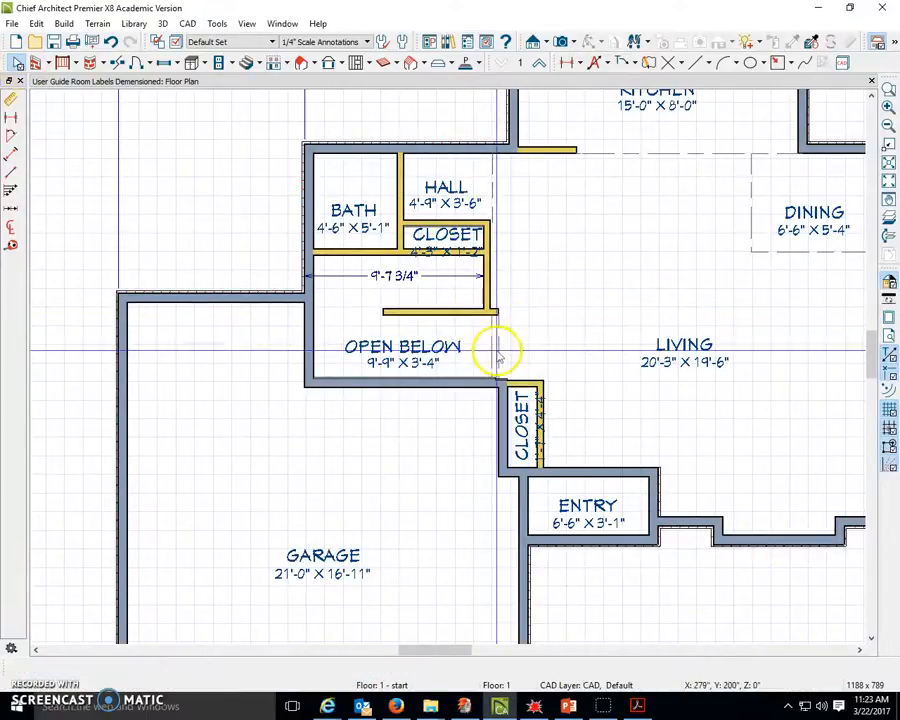
{"action": "left_click", "coordinate": [470, 318]}
{"action": "left_click", "coordinate": [471, 314]}
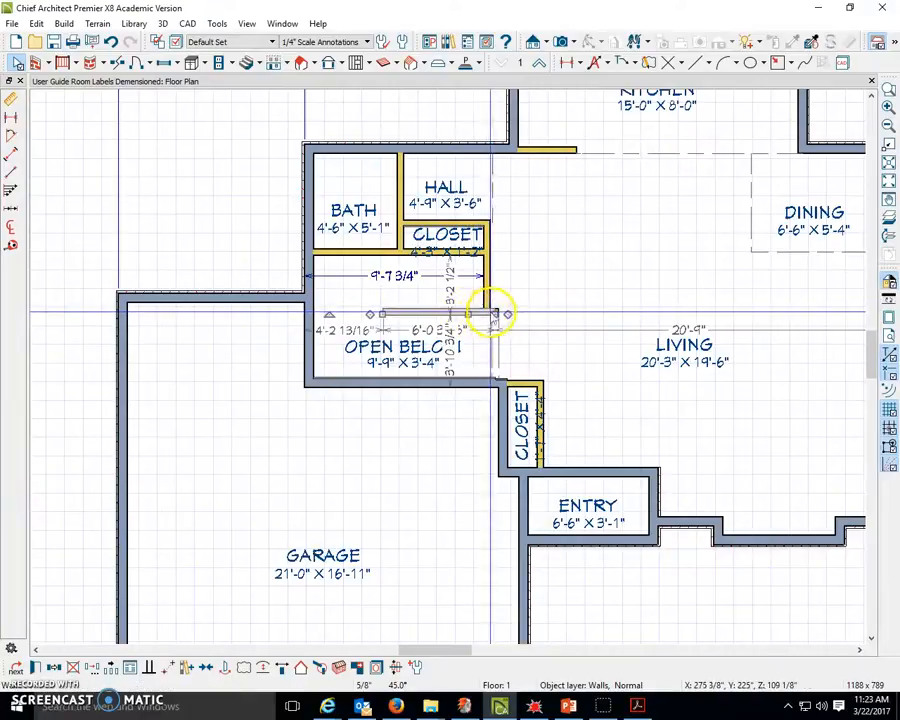
{"action": "left_click_drag", "start_coordinate": [493, 314], "coordinate": [499, 317]}
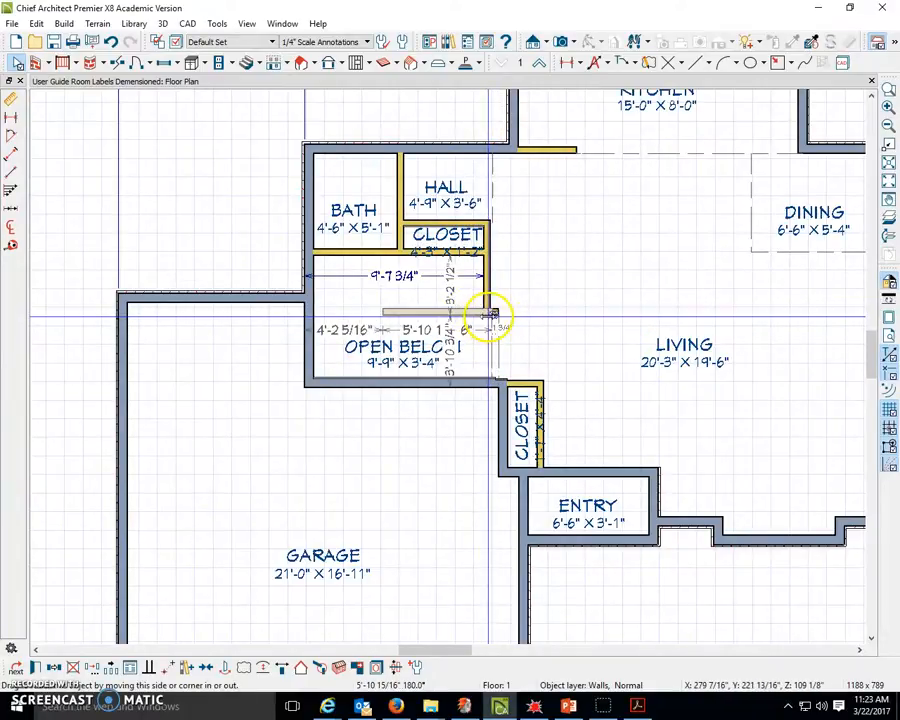
{"action": "left_click_drag", "start_coordinate": [488, 316], "coordinate": [490, 316]}
{"action": "left_click", "coordinate": [482, 330]}
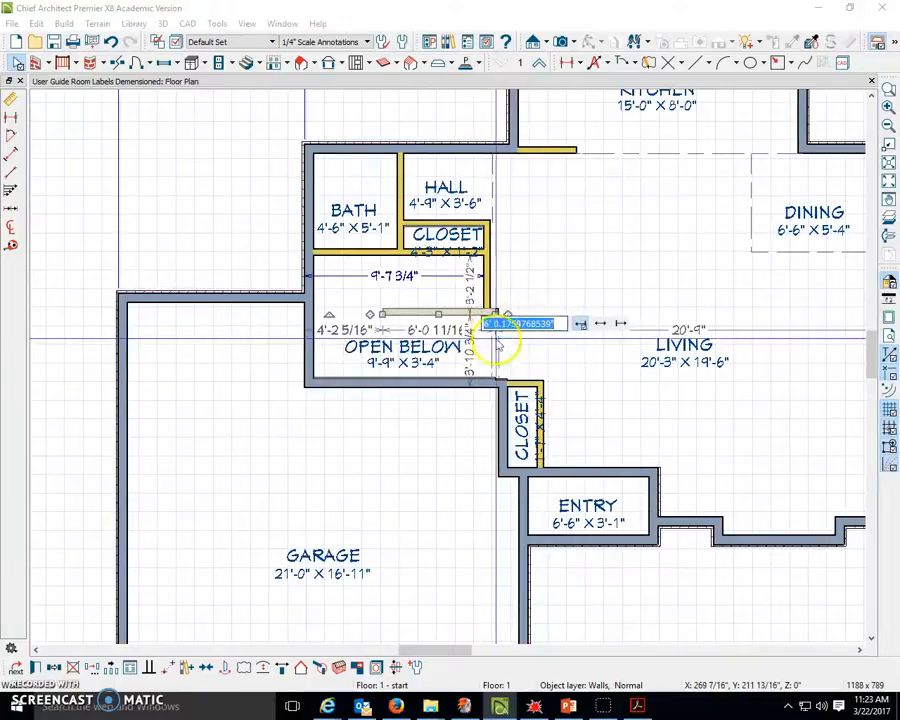
{"action": "left_click", "coordinate": [497, 345]}
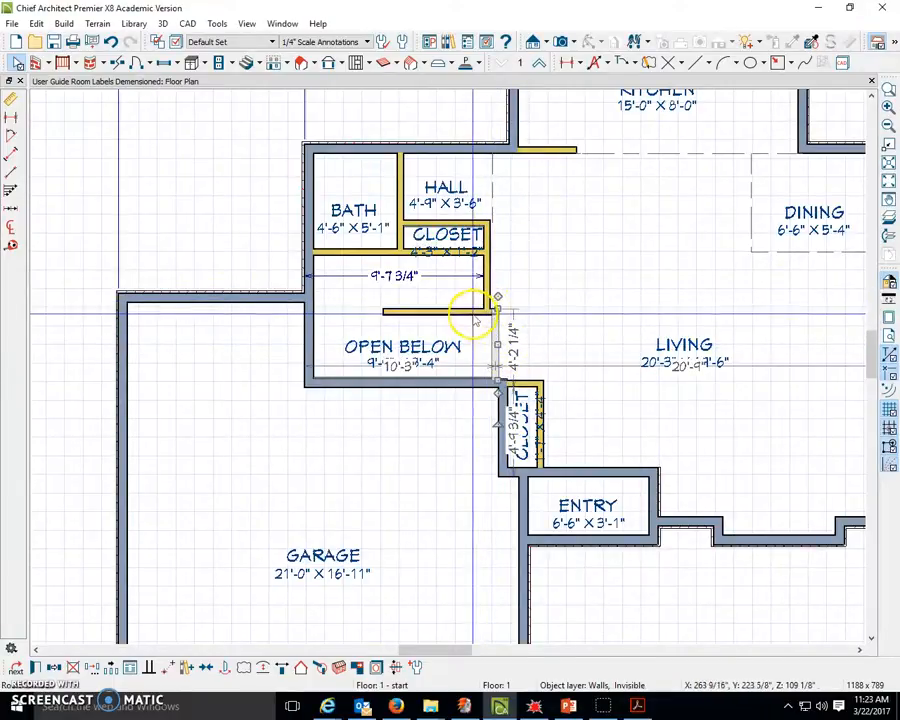
{"action": "left_click", "coordinate": [473, 313]}
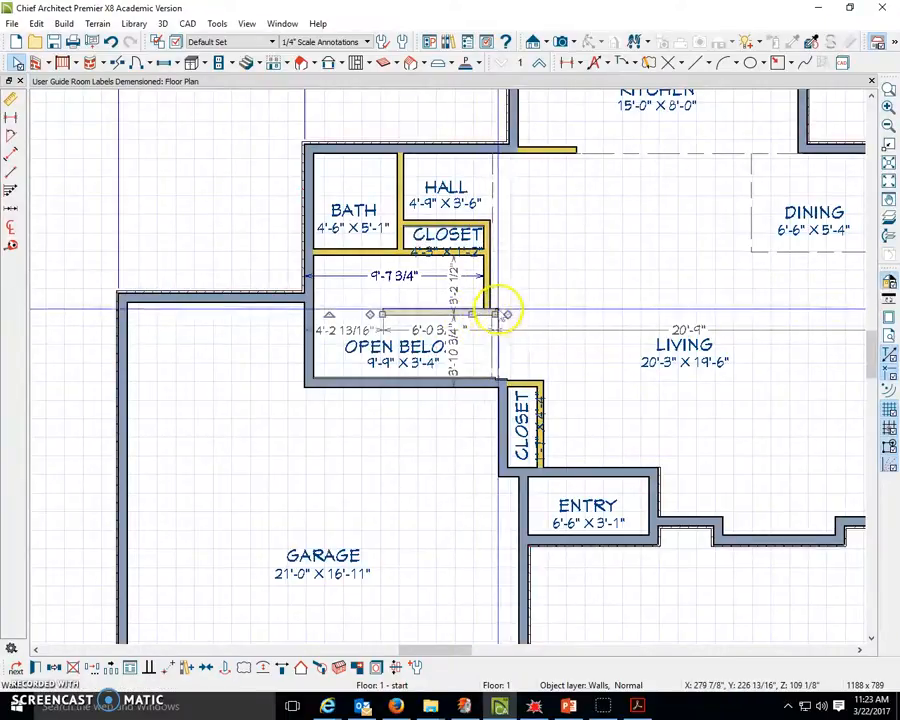
- Move the invisible wall between Open Below and Living into line with the vertical interior wall above it
{"action": "scroll", "coordinate": [490, 318], "scroll_direction": "up", "scroll_amount": 2}
{"action": "scroll", "coordinate": [490, 318], "scroll_direction": "up", "scroll_amount": 1}
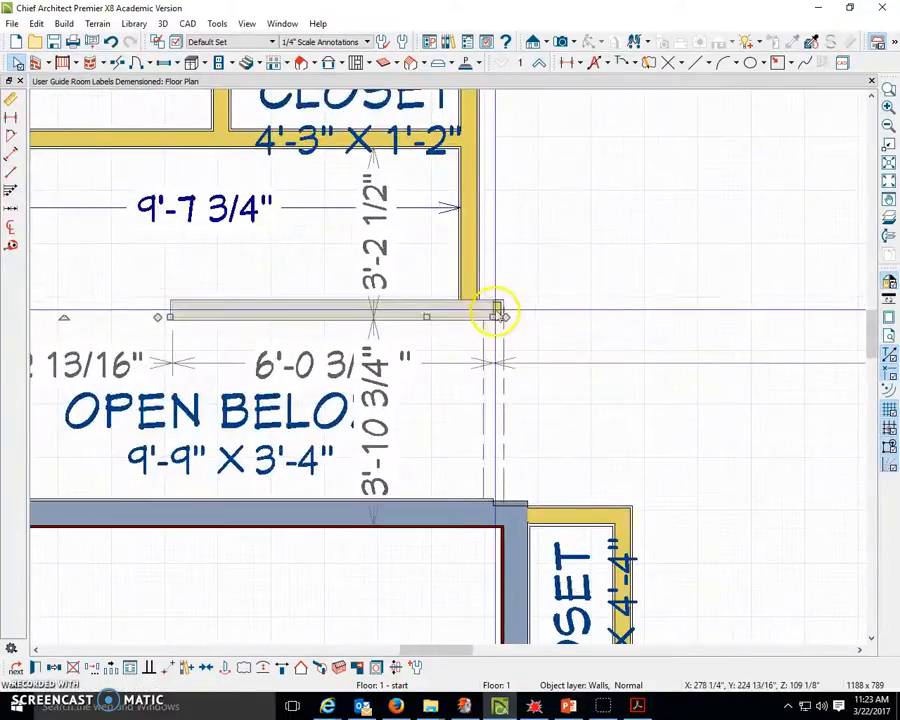
{"action": "left_click", "coordinate": [500, 380]}
{"action": "left_click_drag", "start_coordinate": [500, 383], "coordinate": [478, 382]}
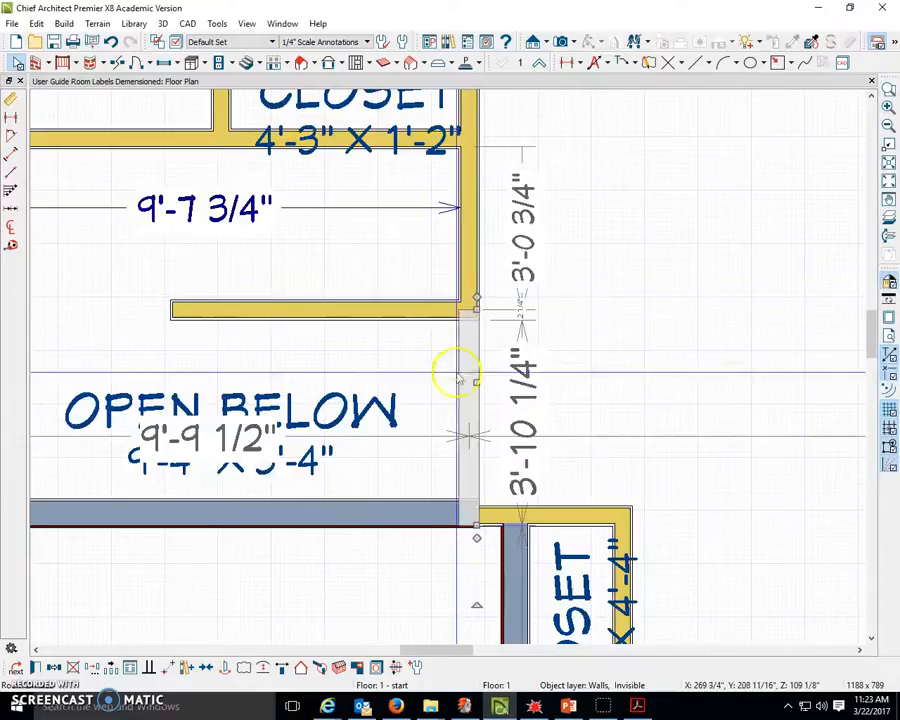
{"action": "left_click", "coordinate": [442, 437]}
{"action": "left_click", "coordinate": [602, 382]}
{"action": "left_click", "coordinate": [592, 394]}
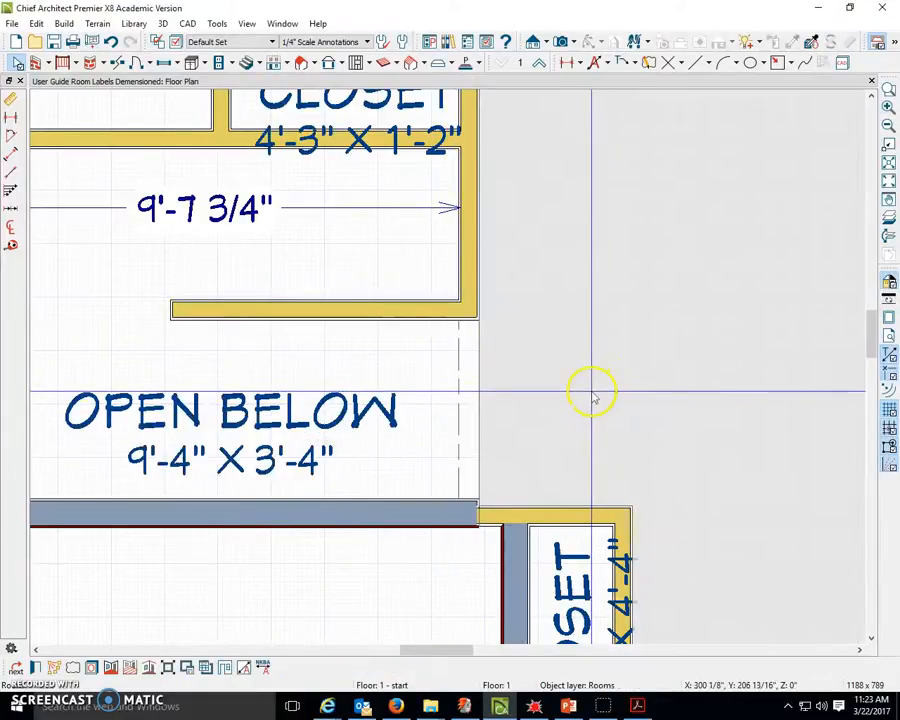
- Examine the whole floor plan and compare the repositioned walls with the illustration on page 36 of the User's Guide
{"action": "scroll", "coordinate": [592, 395], "scroll_direction": "up", "scroll_amount": 3}
{"action": "scroll", "coordinate": [592, 396], "scroll_direction": "down", "scroll_amount": 4}
{"action": "scroll", "coordinate": [592, 398], "scroll_direction": "down", "scroll_amount": 6}
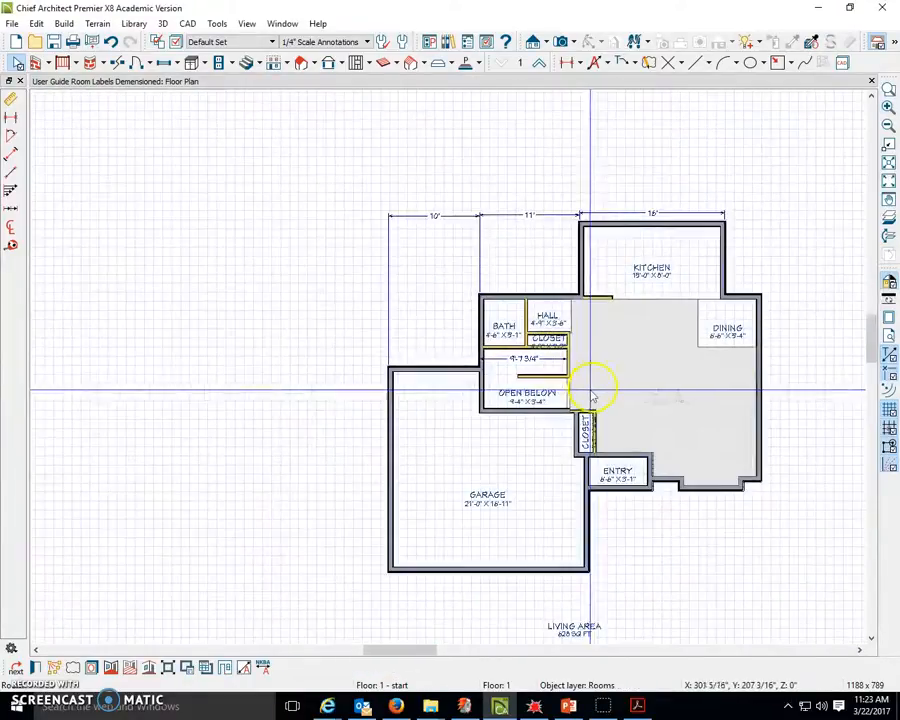
{"action": "scroll", "coordinate": [685, 370], "scroll_direction": "up", "scroll_amount": 2}
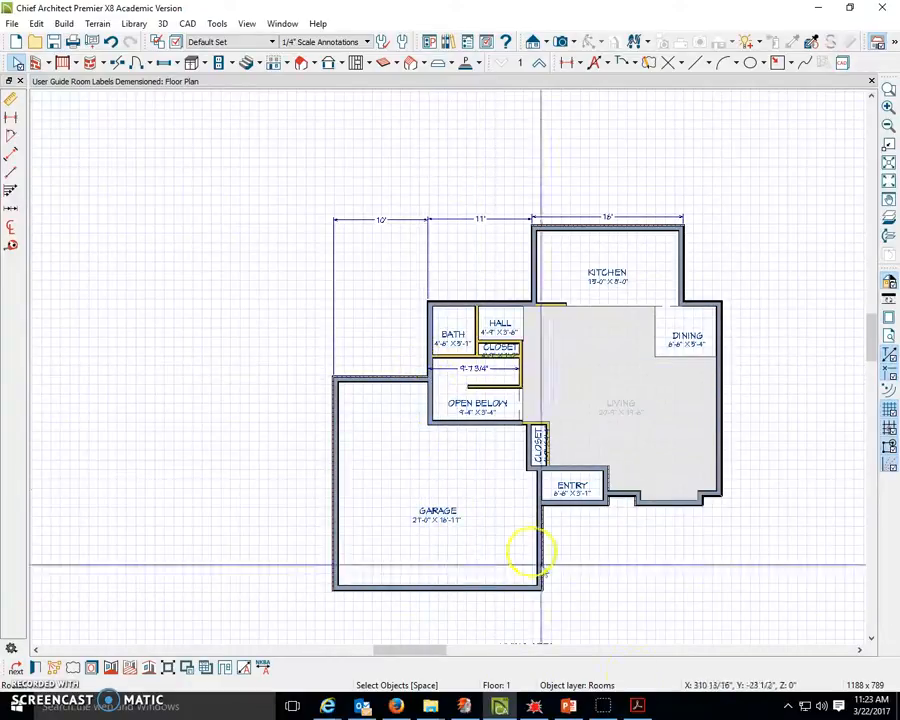
{"action": "left_click", "coordinate": [638, 706]}
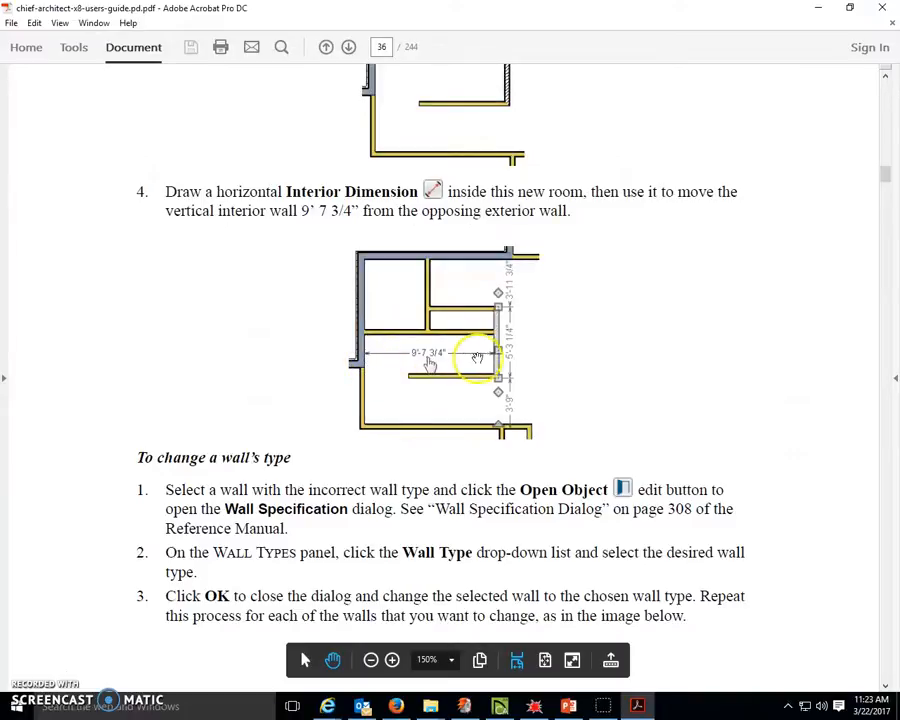
{"action": "left_click", "coordinate": [818, 10]}
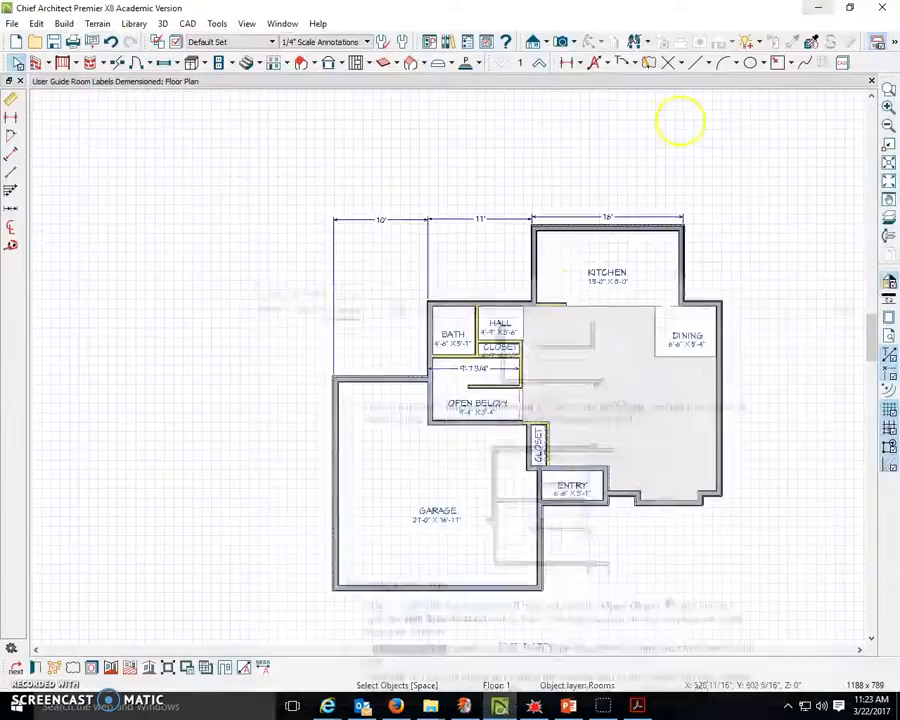
- Re-anchor the interior dimension to the exterior wall's inner face and set the vertical interior wall 9'-7 3/4" from it
{"action": "scroll", "coordinate": [448, 362], "scroll_direction": "up", "scroll_amount": 3}
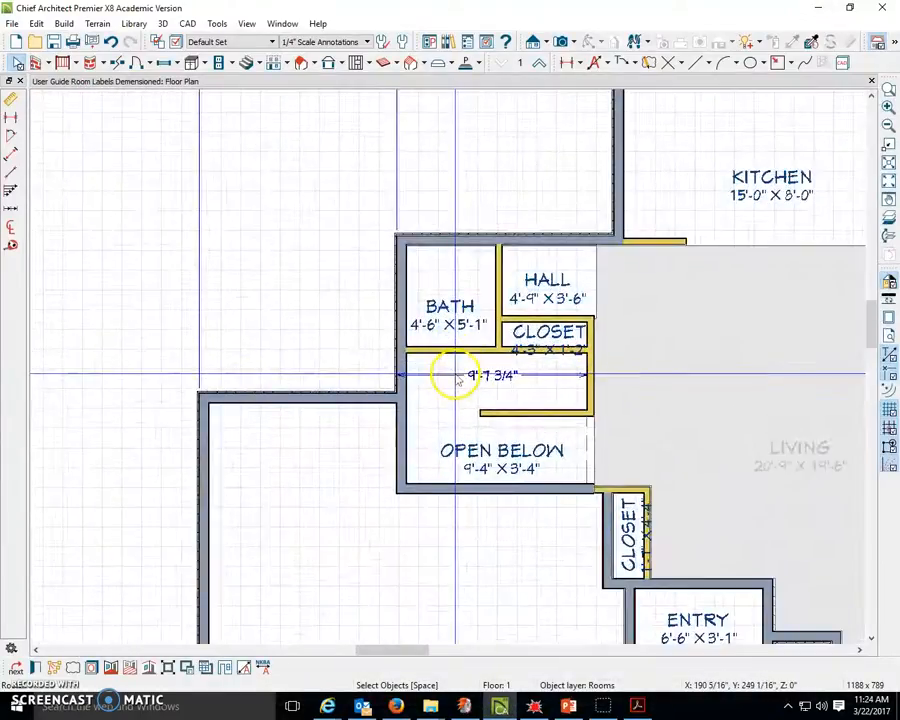
{"action": "left_click", "coordinate": [454, 374]}
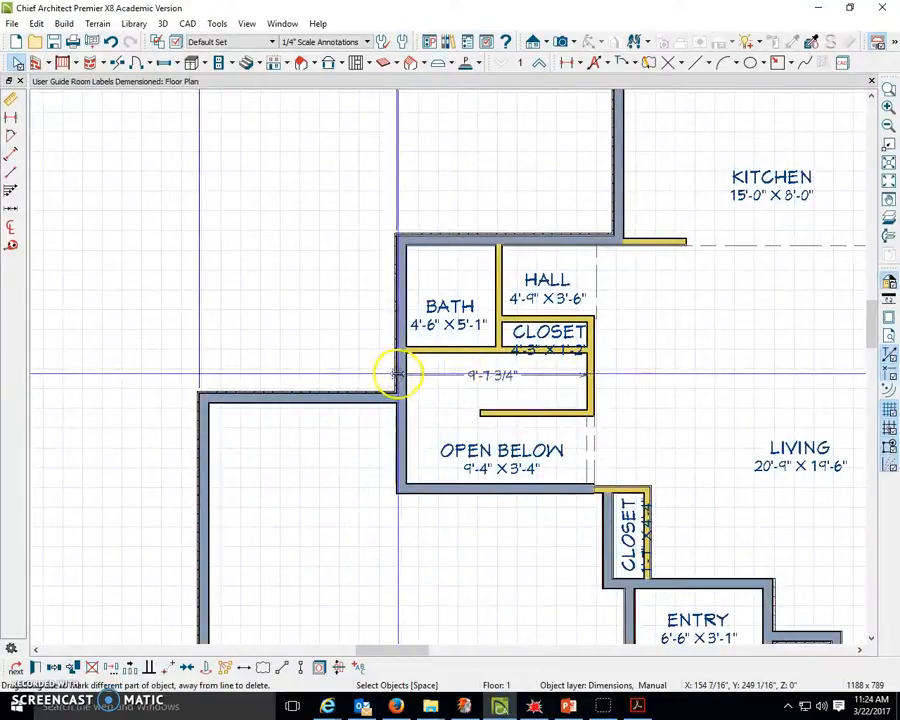
{"action": "left_click_drag", "start_coordinate": [397, 373], "coordinate": [407, 374]}
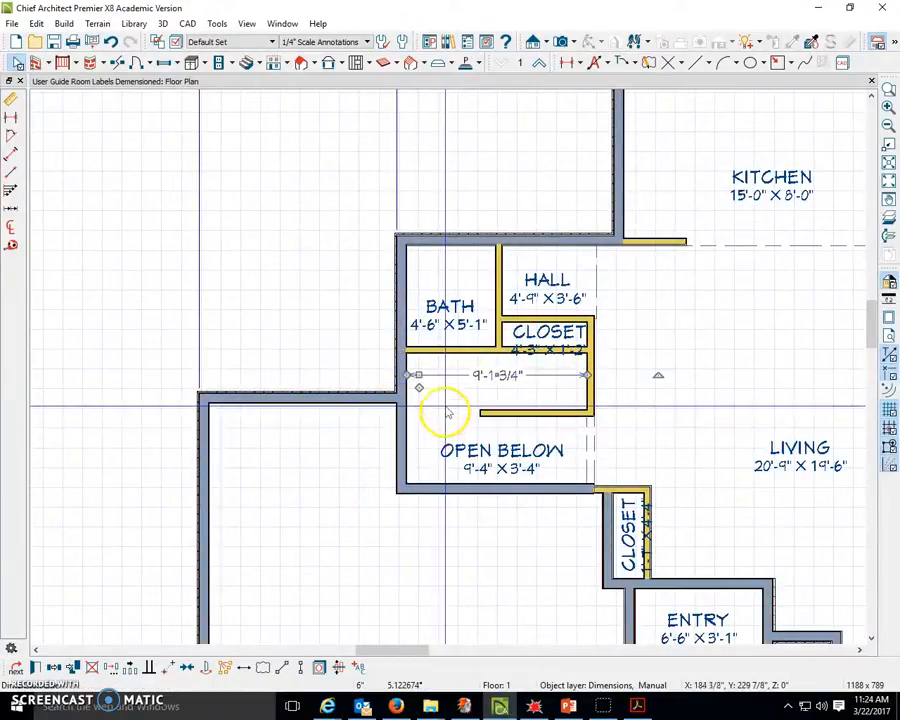
{"action": "left_click", "coordinate": [590, 385]}
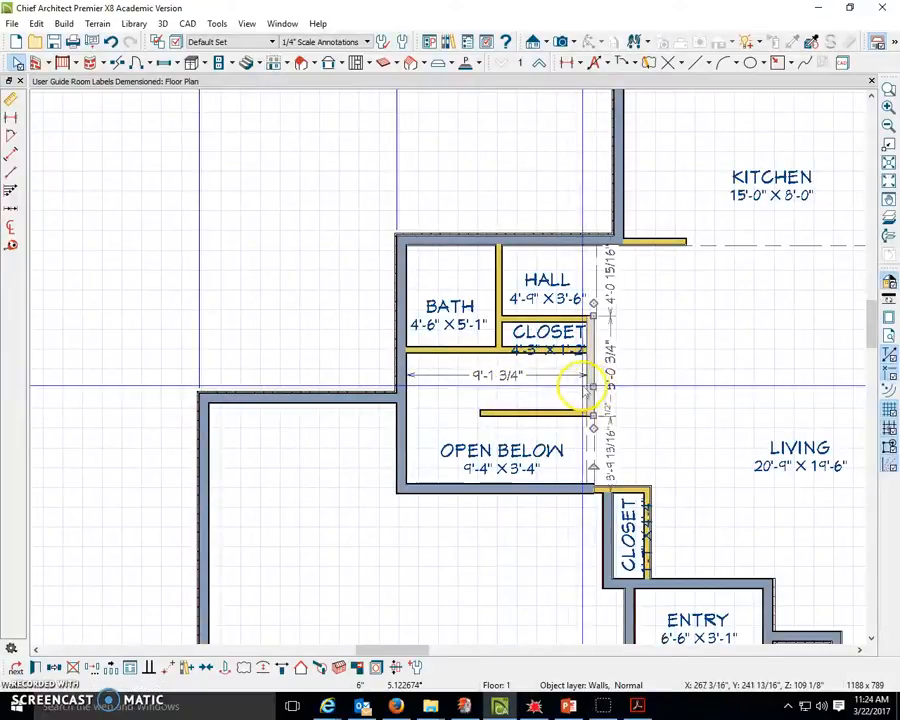
{"action": "left_click", "coordinate": [497, 376]}
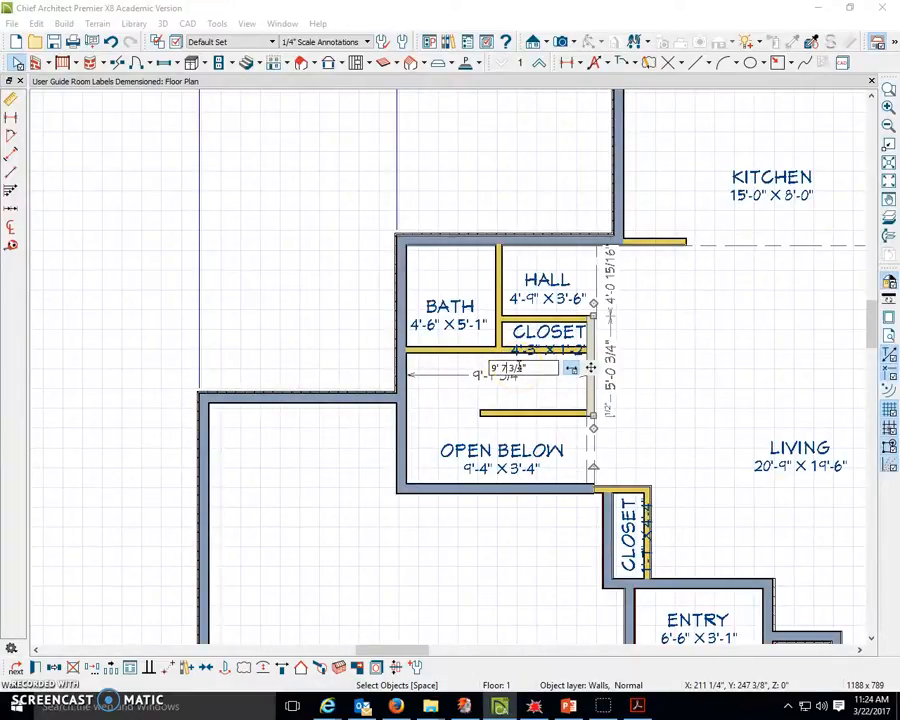
{"action": "key", "text": "Return"}
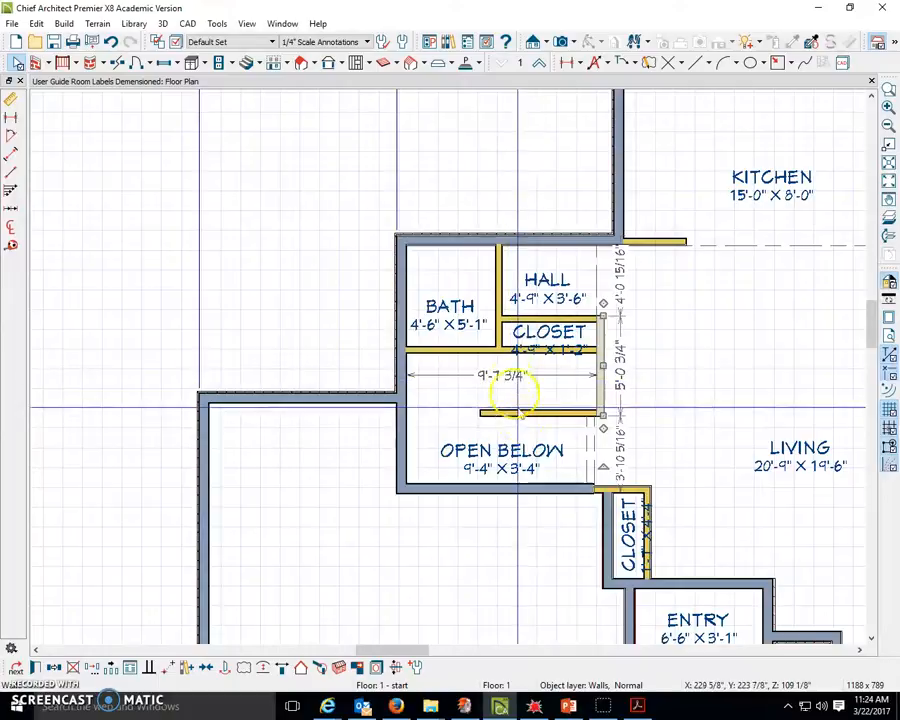
- Realign the invisible wall between Open Below and Living with the repositioned vertical interior wall
{"action": "left_click", "coordinate": [590, 448]}
{"action": "left_click_drag", "start_coordinate": [592, 448], "coordinate": [602, 448]}
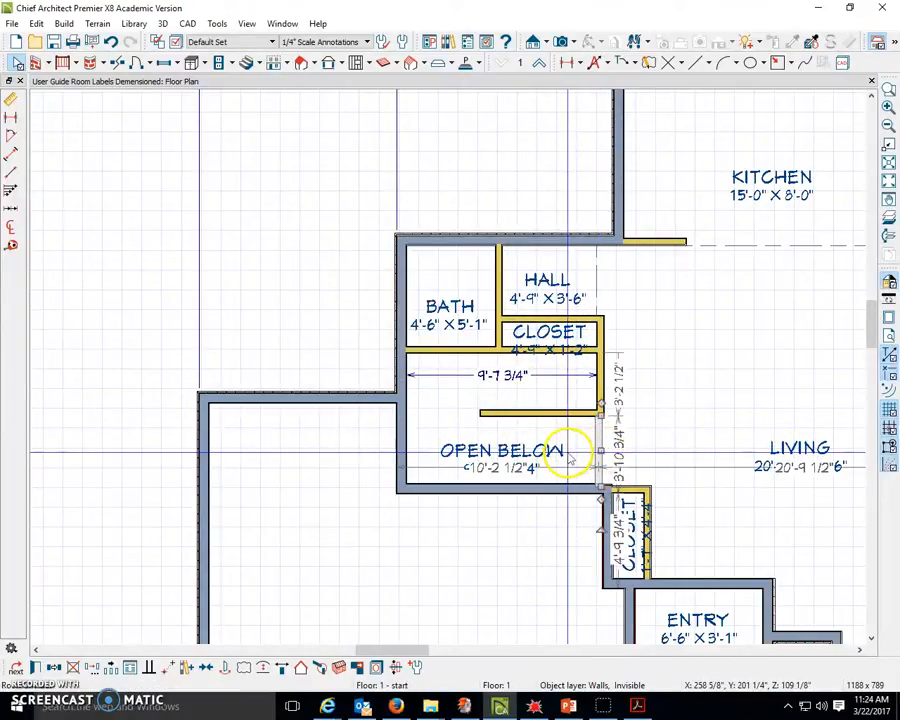
{"action": "left_click", "coordinate": [570, 455]}
- Show the whole floor plan and open the Arch B 11x17 layout file on page 1
{"action": "scroll", "coordinate": [578, 455], "scroll_direction": "down", "scroll_amount": 5}
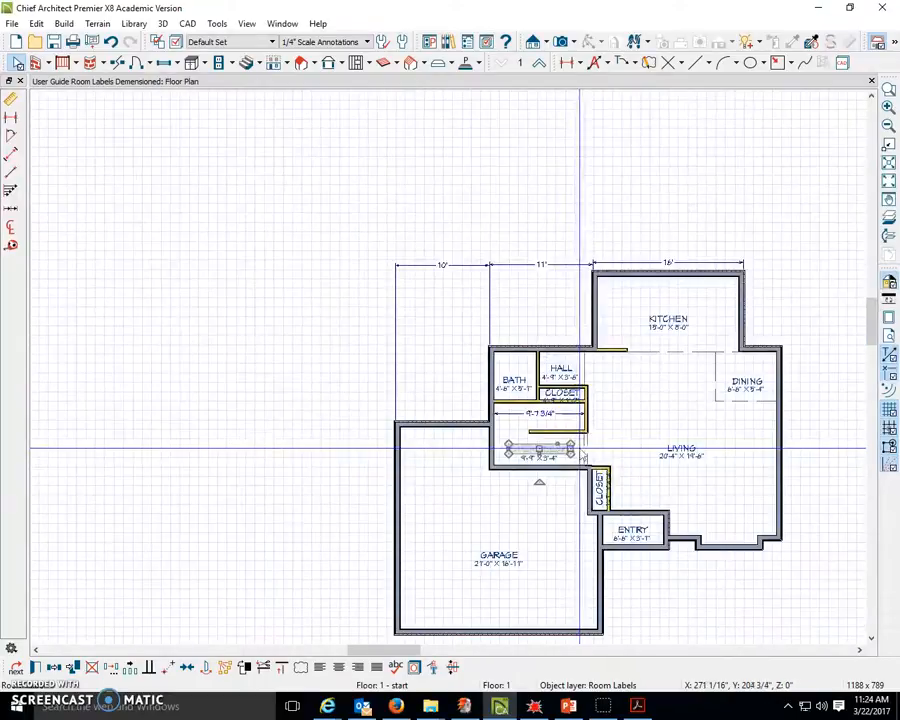
{"action": "scroll", "coordinate": [580, 452], "scroll_direction": "down", "scroll_amount": 1}
{"action": "scroll", "coordinate": [765, 478], "scroll_direction": "up", "scroll_amount": 3}
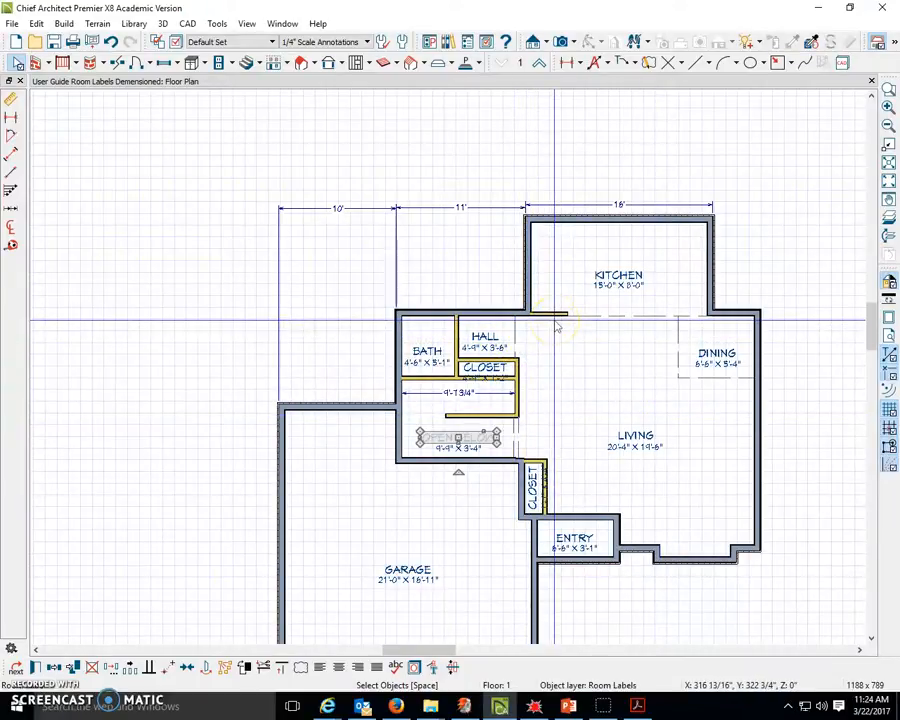
{"action": "scroll", "coordinate": [557, 327], "scroll_direction": "down", "scroll_amount": 1}
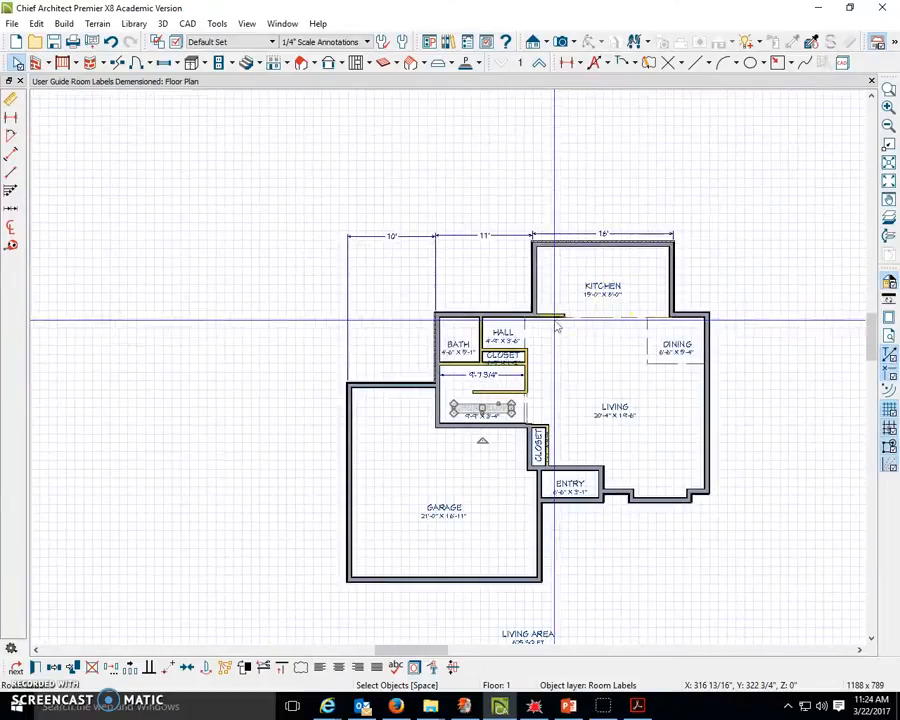
{"action": "left_click", "coordinate": [888, 182]}
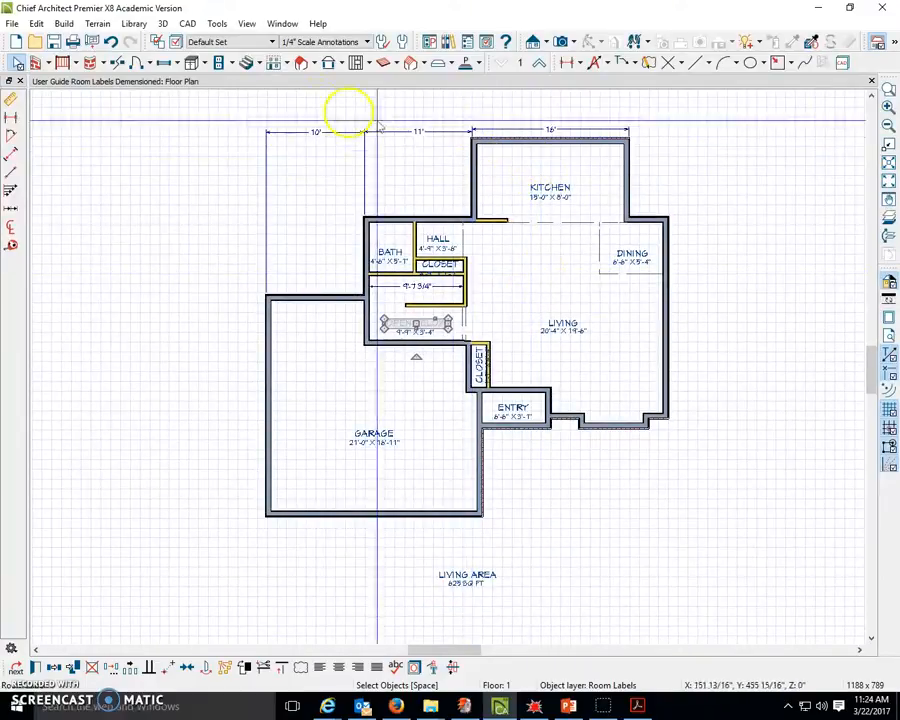
{"action": "left_click", "coordinate": [12, 24]}
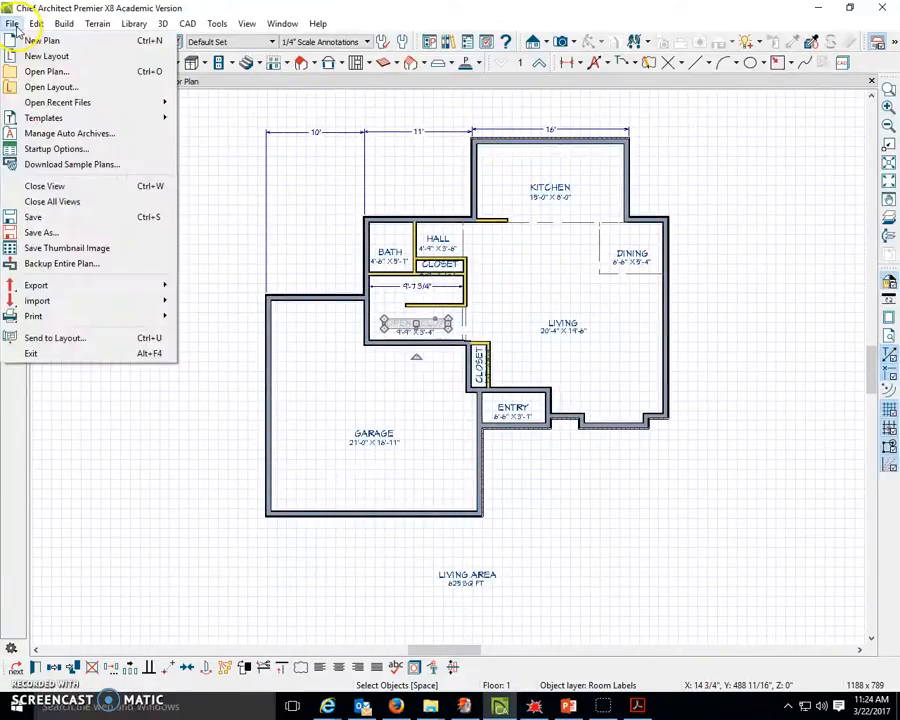
{"action": "left_click", "coordinate": [38, 87]}
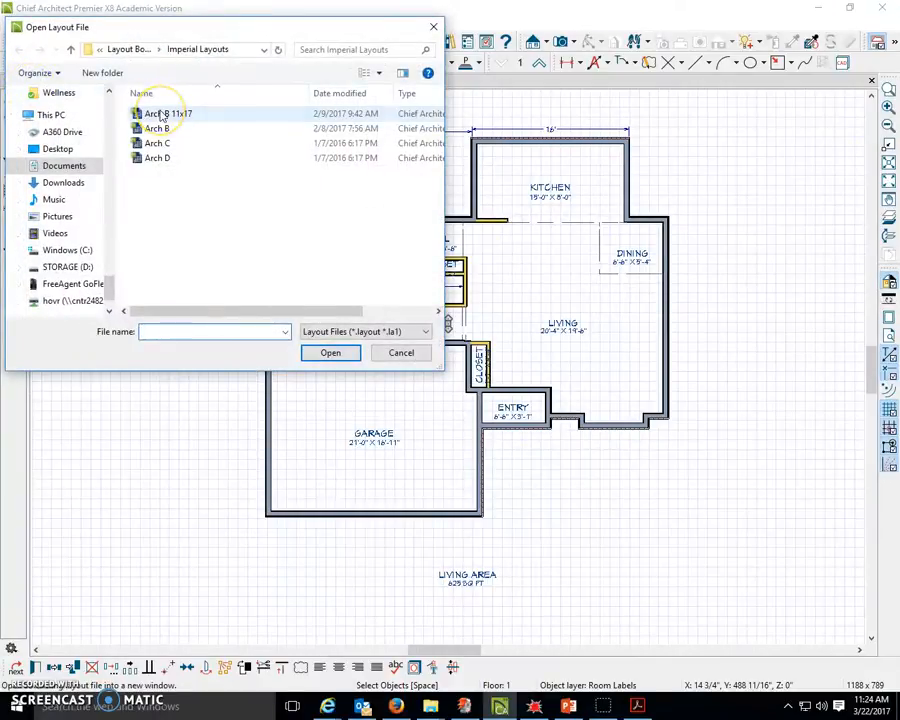
{"action": "double_click", "coordinate": [160, 116]}
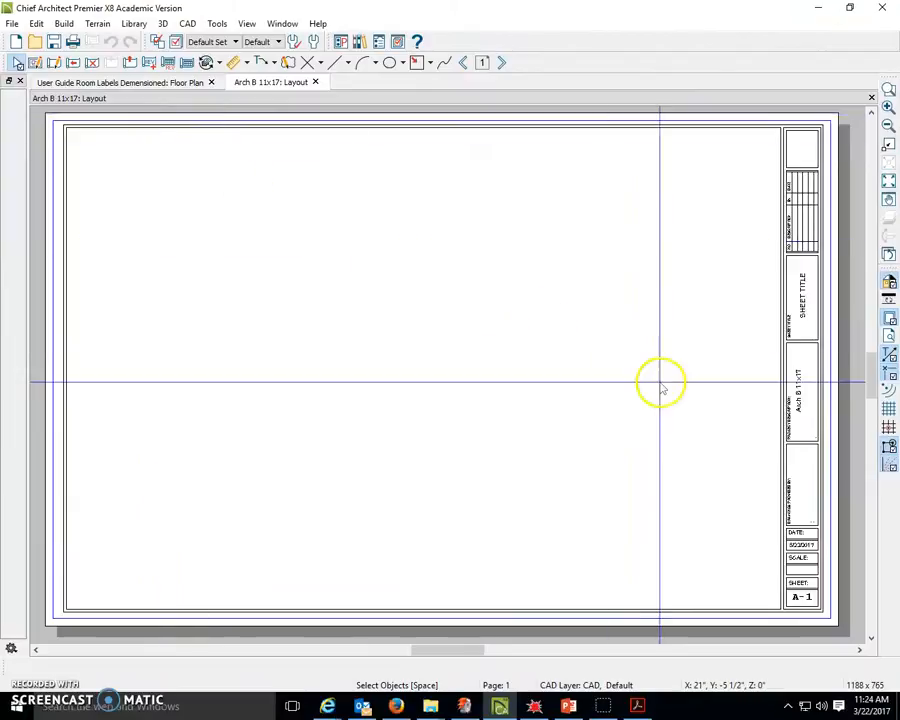
{"action": "left_click", "coordinate": [462, 64]}
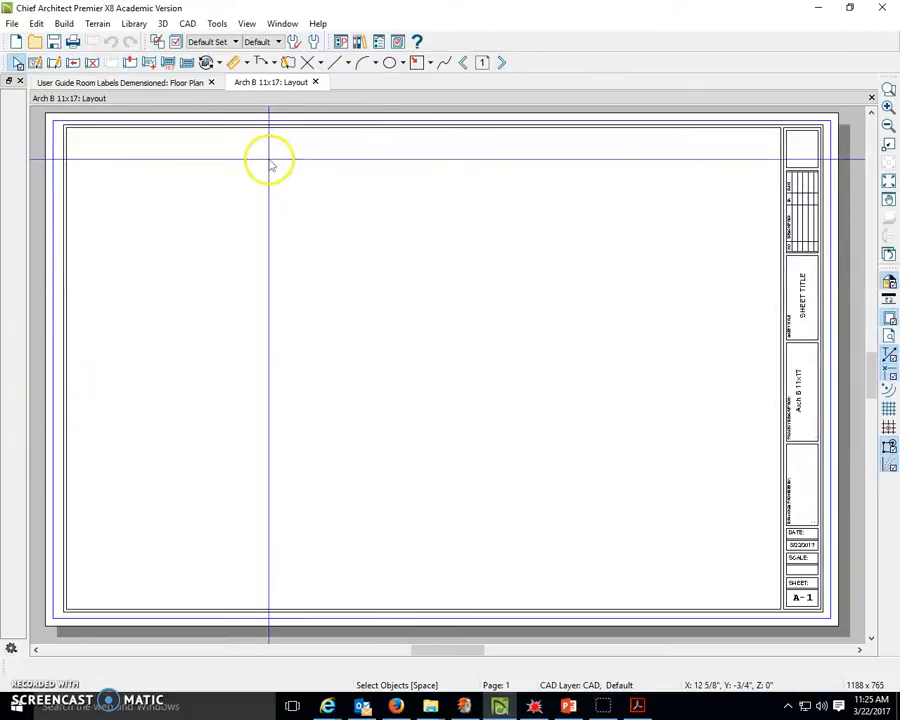
- Send the entire floor plan to page 1 of the layout, scaled with Fit to Sheet (No Scale)
{"action": "left_click", "coordinate": [175, 83]}
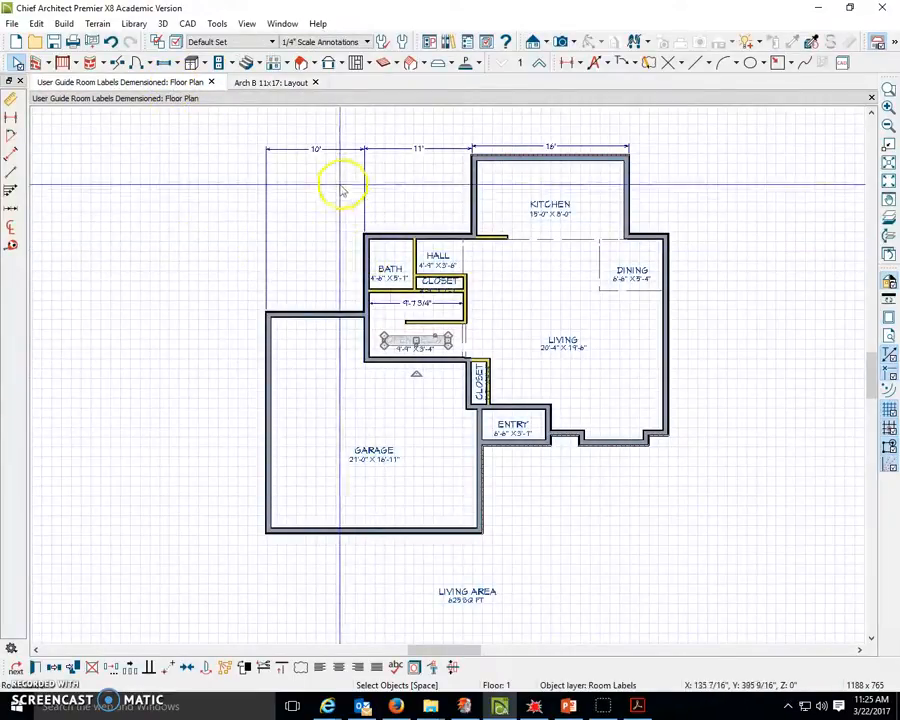
{"action": "left_click", "coordinate": [95, 42]}
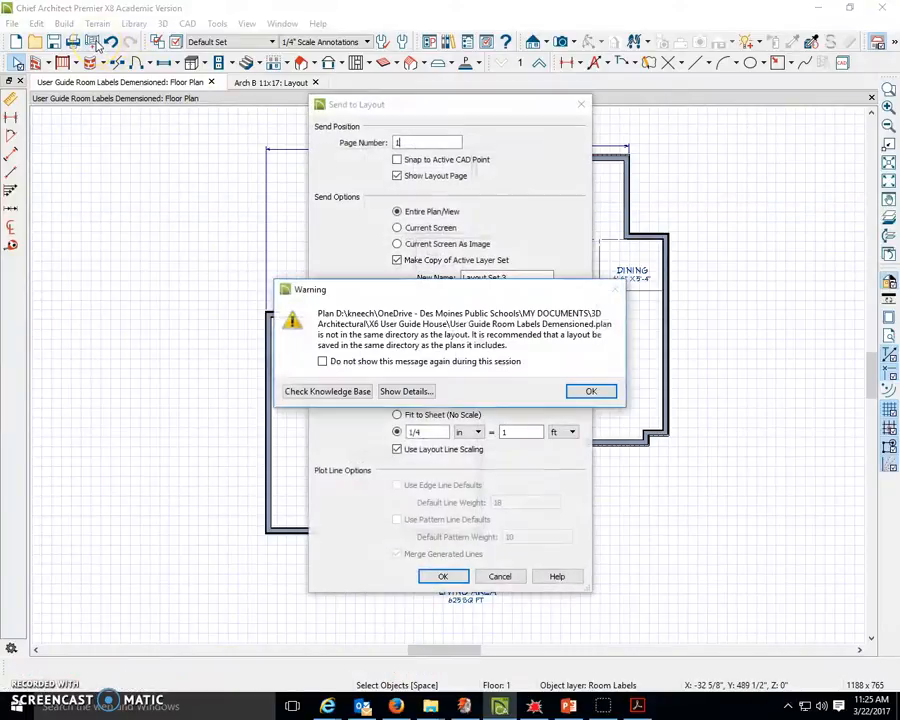
{"action": "left_click", "coordinate": [591, 391]}
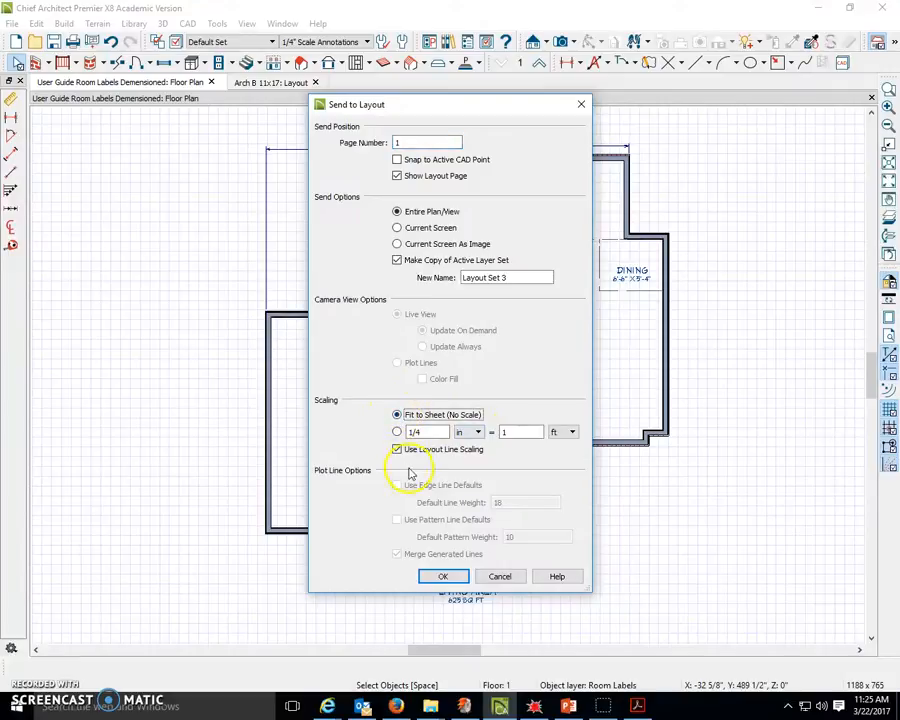
{"action": "left_click", "coordinate": [443, 577]}
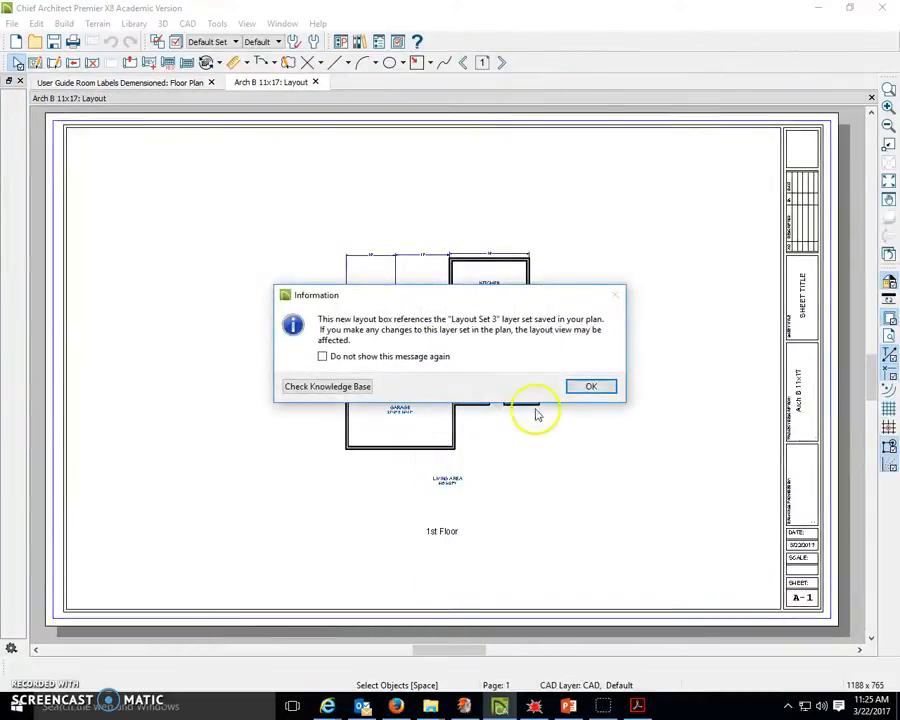
{"action": "left_click", "coordinate": [585, 387]}
- Crop the empty space beside the floor plan in its layout box and enlarge the box to about 10" tall
{"action": "left_click", "coordinate": [454, 381]}
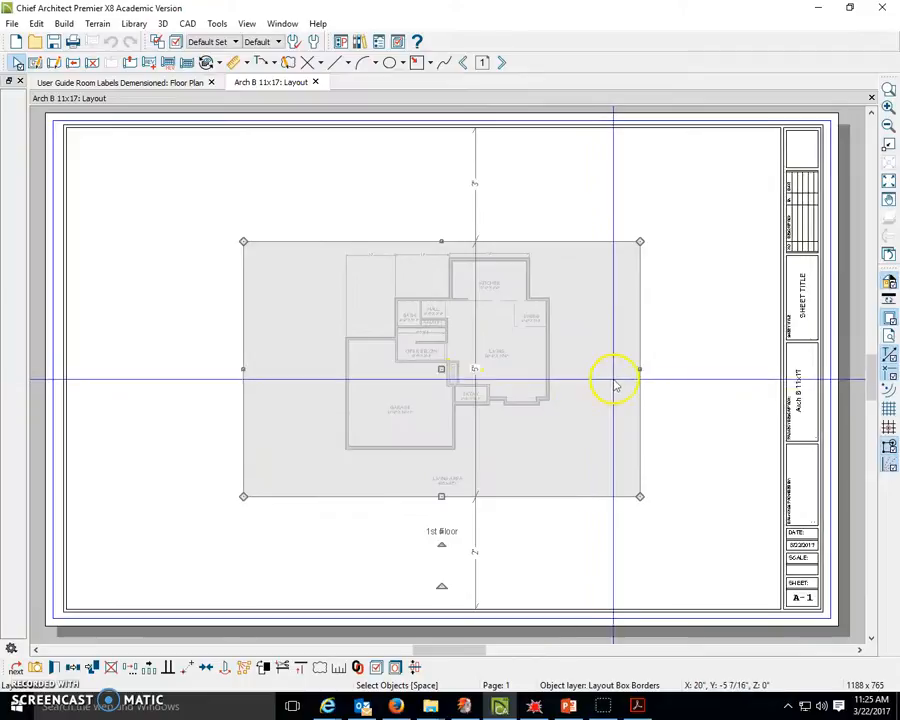
{"action": "left_click_drag", "start_coordinate": [639, 496], "coordinate": [702, 553]}
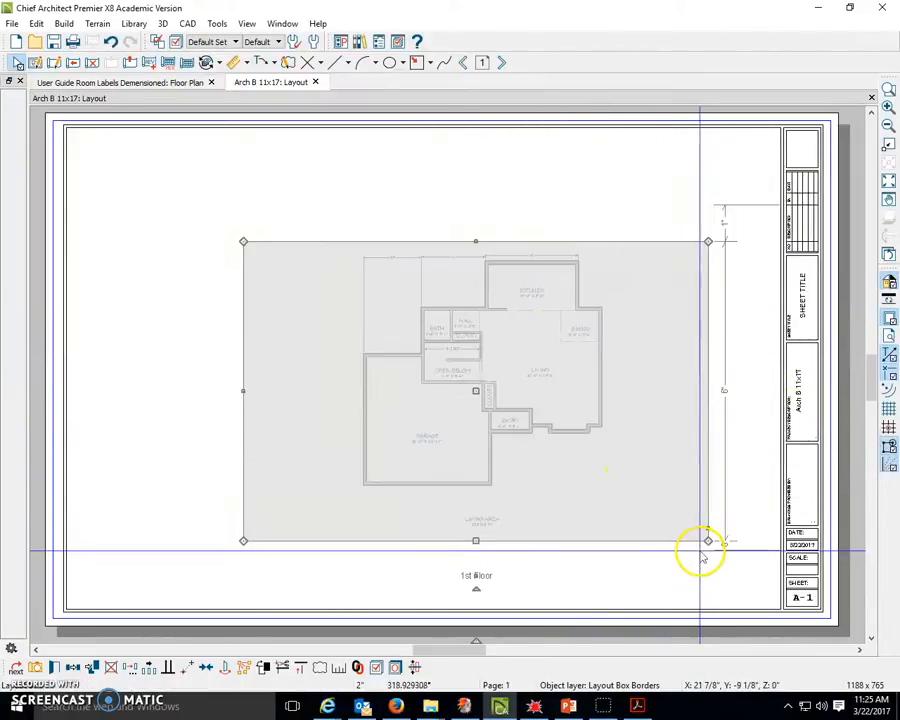
{"action": "left_click", "coordinate": [703, 395]}
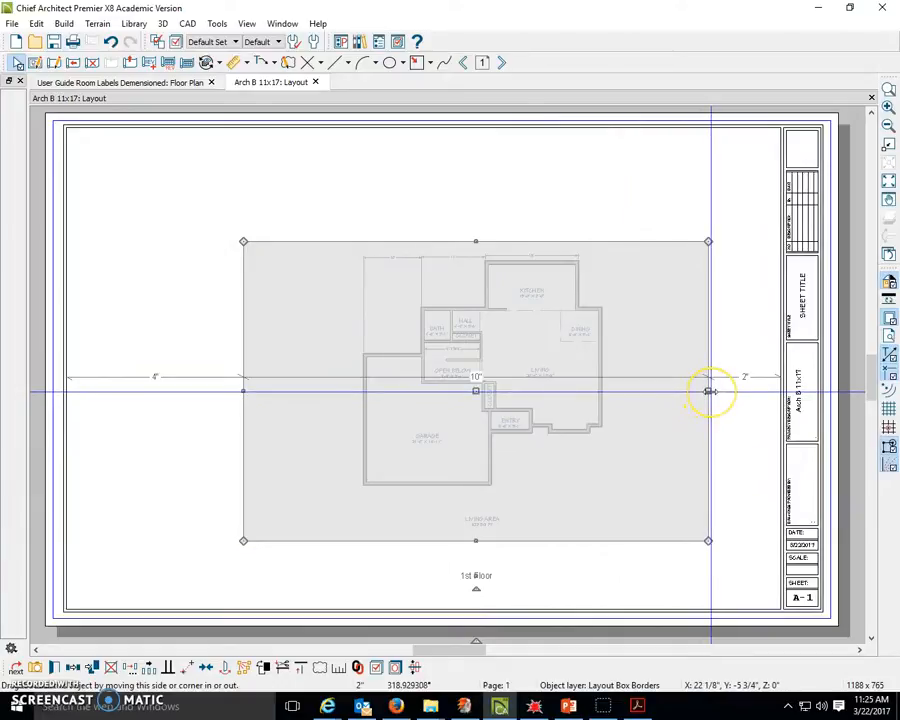
{"action": "left_click_drag", "start_coordinate": [709, 391], "coordinate": [620, 391]}
{"action": "left_click_drag", "start_coordinate": [243, 390], "coordinate": [342, 392]}
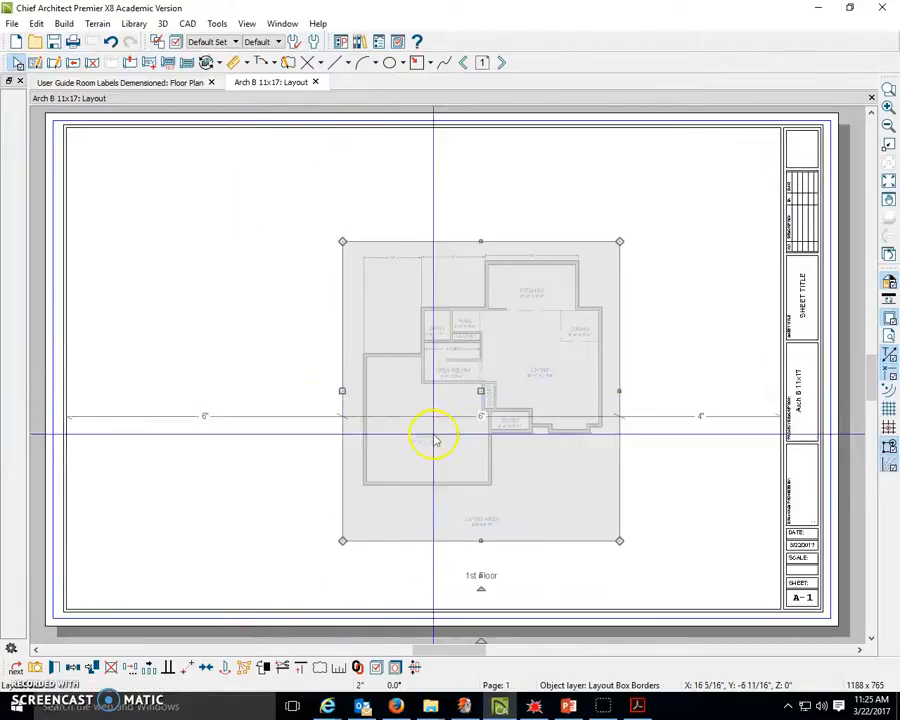
{"action": "left_click_drag", "start_coordinate": [342, 242], "coordinate": [242, 134]}
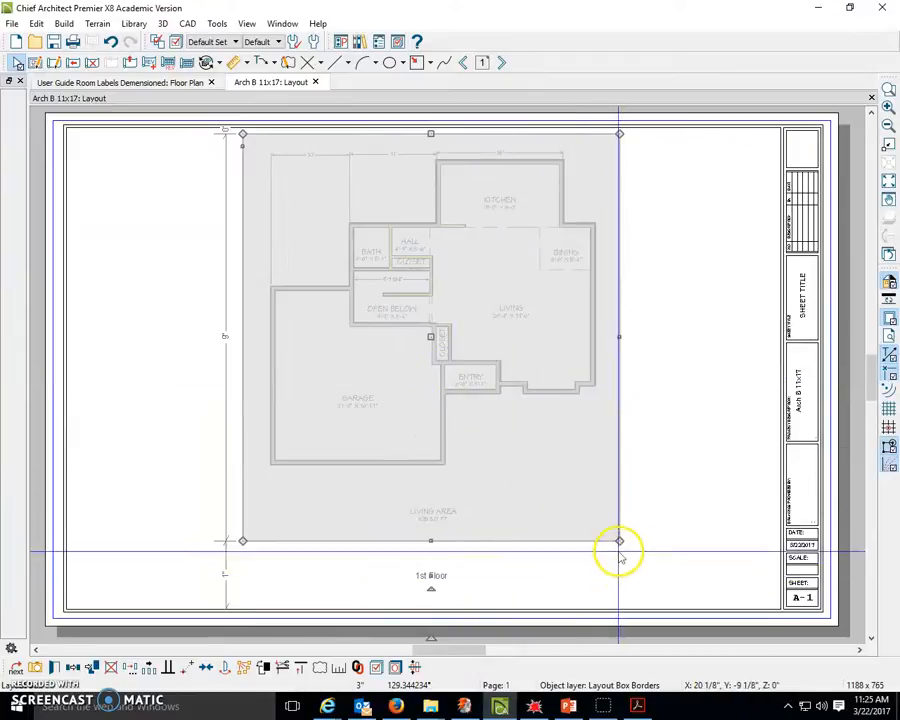
{"action": "left_click_drag", "start_coordinate": [620, 540], "coordinate": [677, 603]}
- Move the 1st Floor label up inside the sheet border, just below the Living Area text
{"action": "left_click_drag", "start_coordinate": [467, 634], "coordinate": [463, 594]}
{"action": "left_click", "coordinate": [459, 634]}
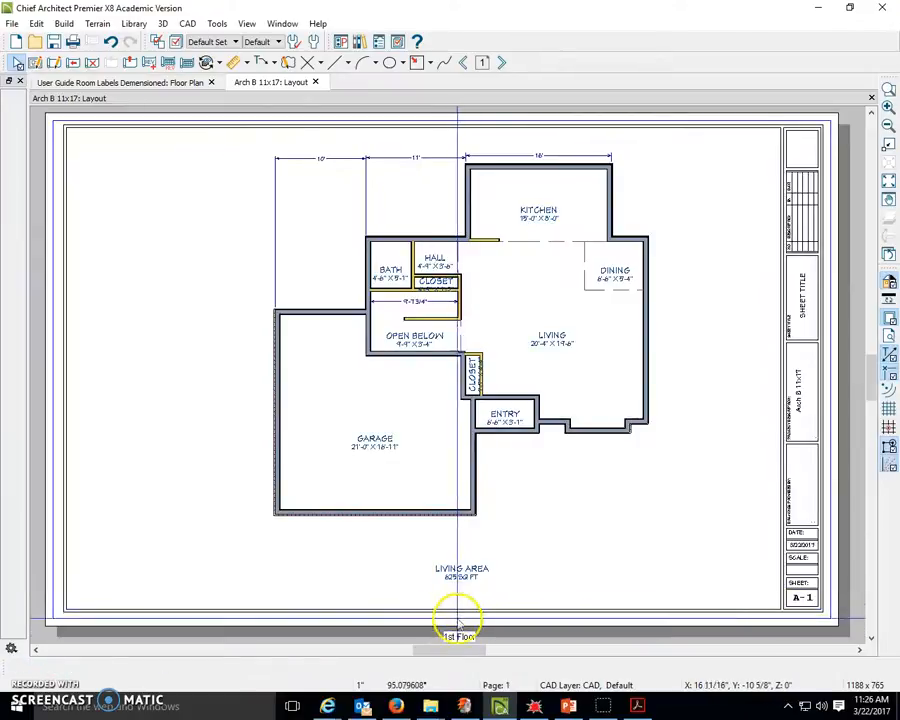
{"action": "left_click", "coordinate": [479, 560]}
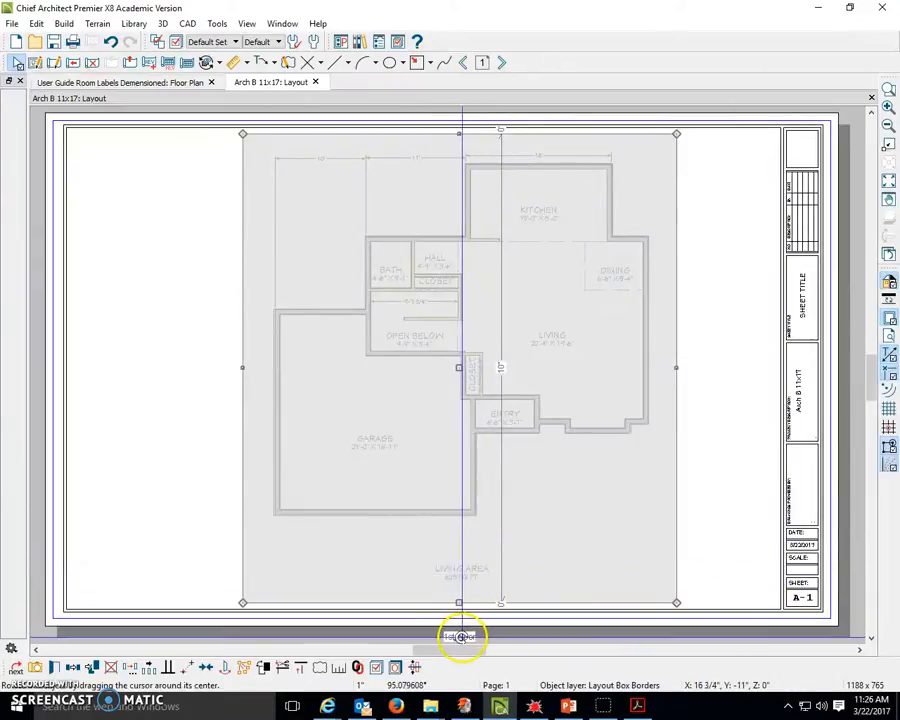
{"action": "left_click", "coordinate": [466, 636]}
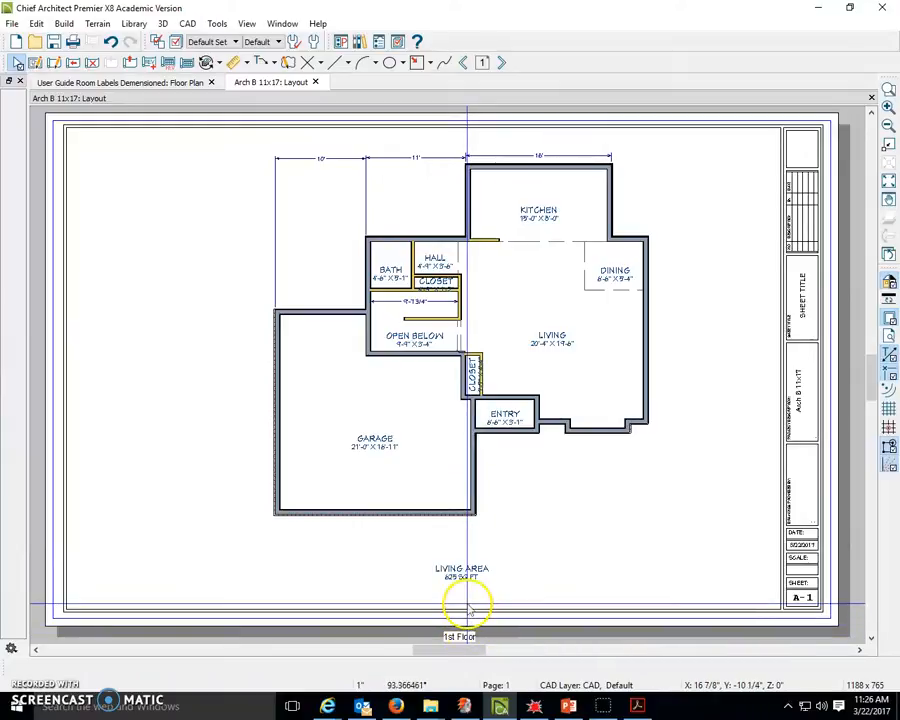
{"action": "scroll", "coordinate": [473, 617], "scroll_direction": "down", "scroll_amount": 3}
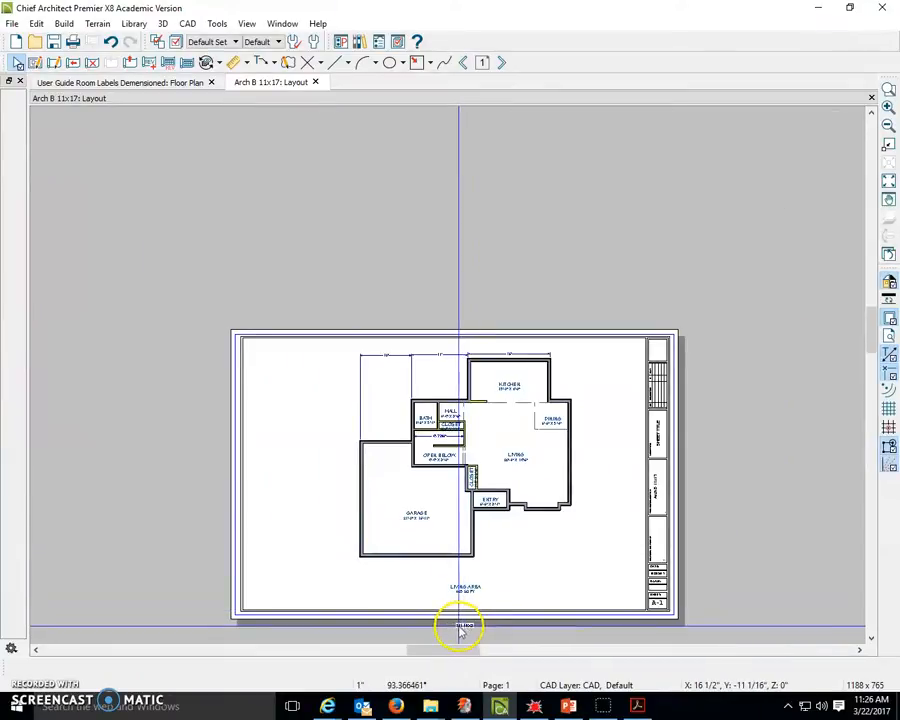
{"action": "scroll", "coordinate": [459, 600], "scroll_direction": "up", "scroll_amount": 2}
{"action": "left_click", "coordinate": [461, 522]}
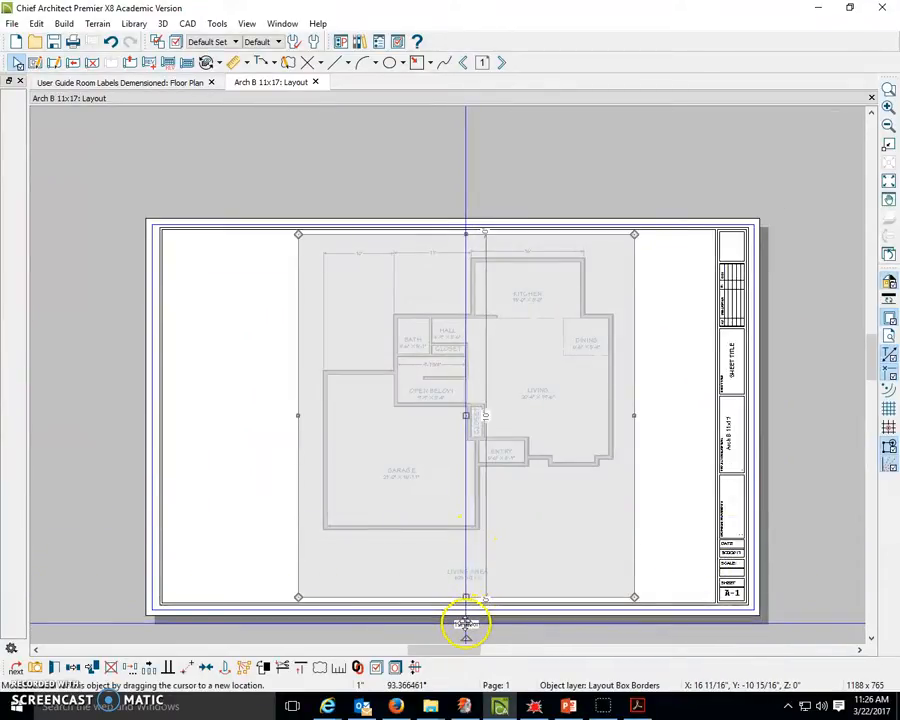
{"action": "left_click_drag", "start_coordinate": [463, 605], "coordinate": [463, 587]}
{"action": "left_click", "coordinate": [422, 567]}
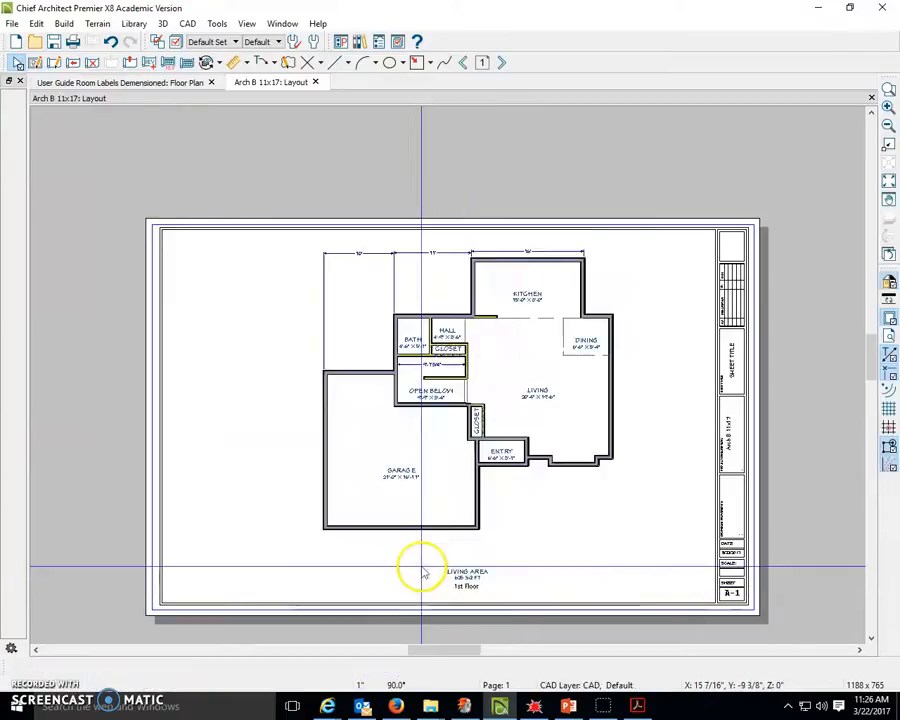
{"action": "left_click", "coordinate": [692, 440]}
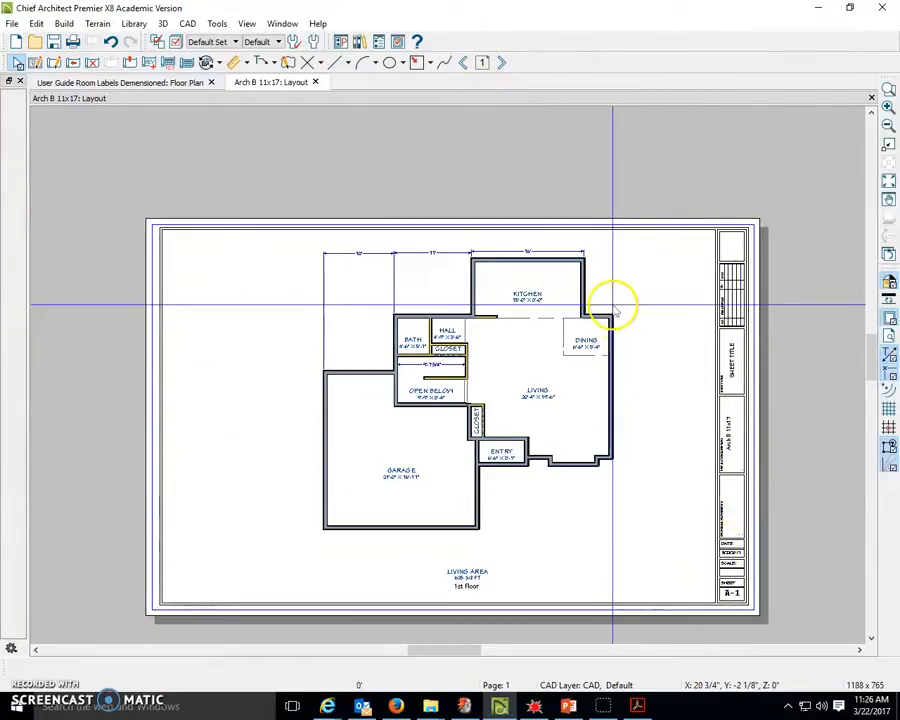
- Save the layout under the new name "Chap 2 walls and lables 2" in the OneDrive folder 3D Arch 2017
{"action": "left_click", "coordinate": [12, 24]}
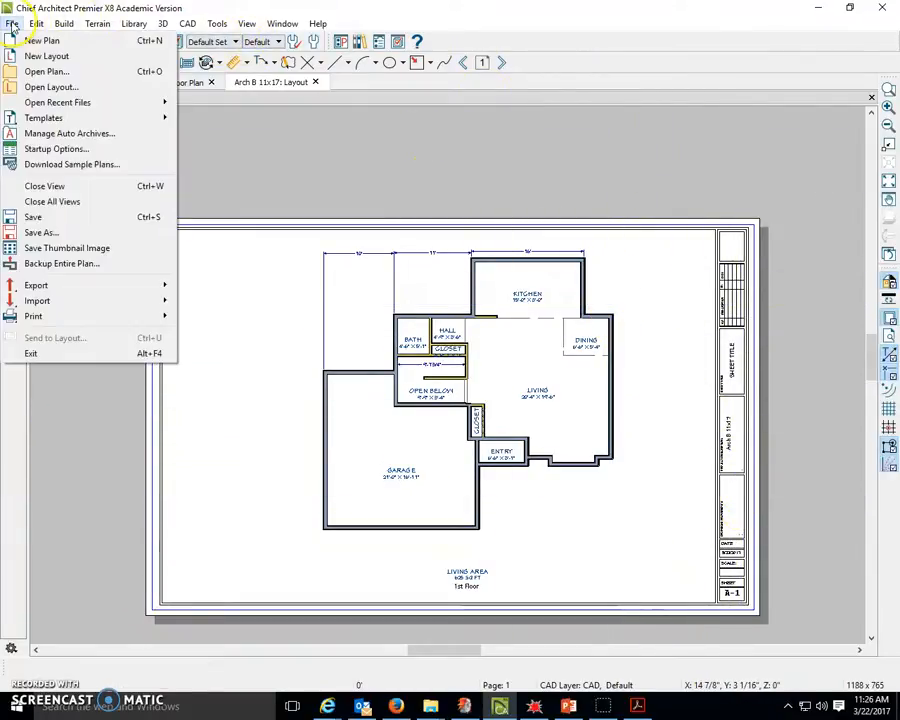
{"action": "left_click", "coordinate": [36, 232]}
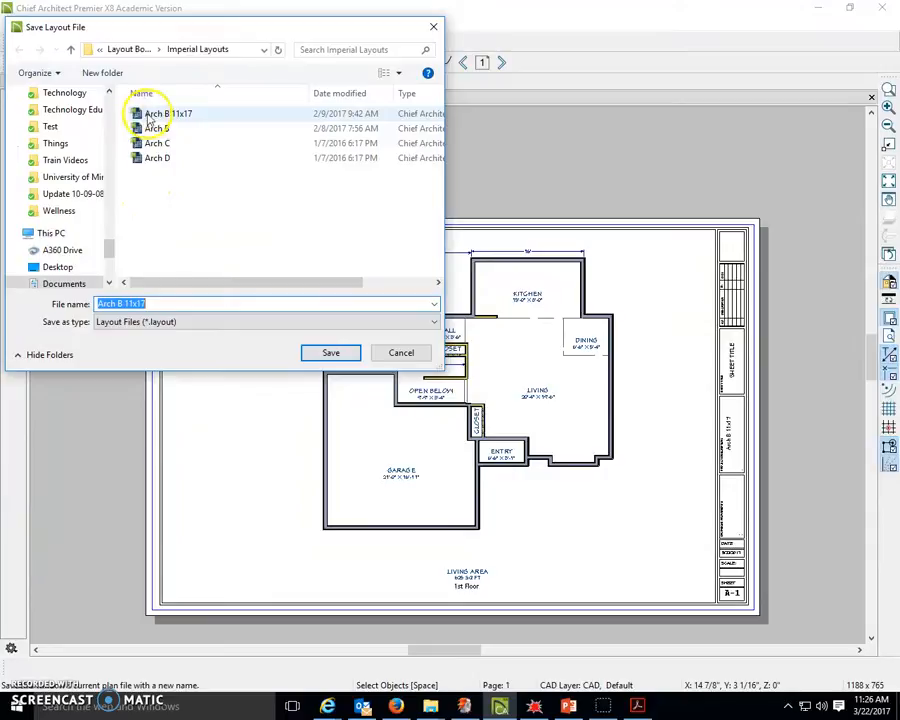
{"action": "scroll", "coordinate": [92, 192], "scroll_direction": "up", "scroll_amount": 3}
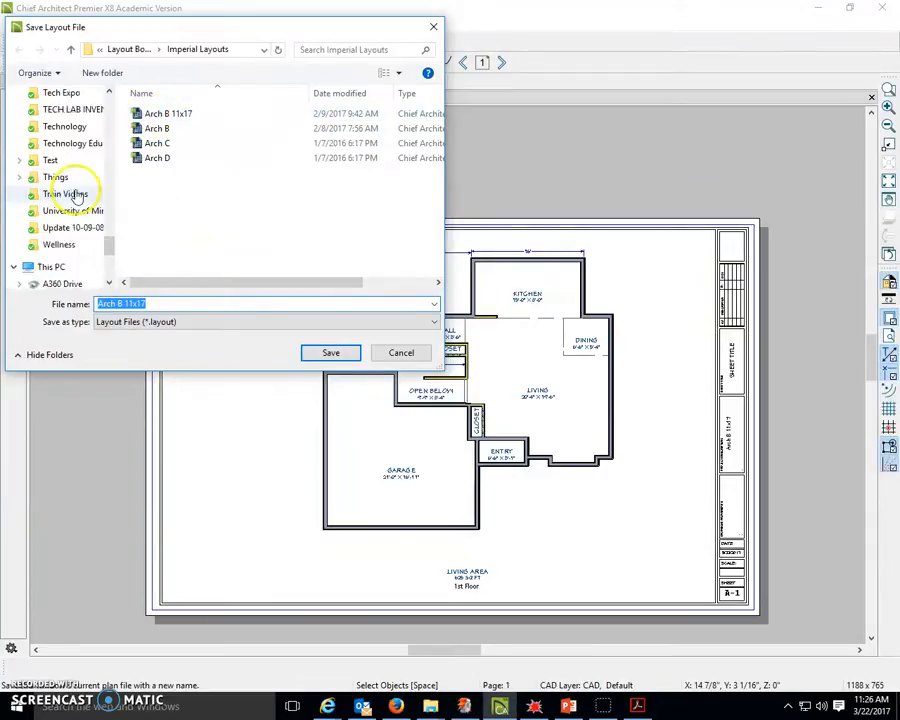
{"action": "left_click_drag", "start_coordinate": [112, 240], "coordinate": [108, 96]}
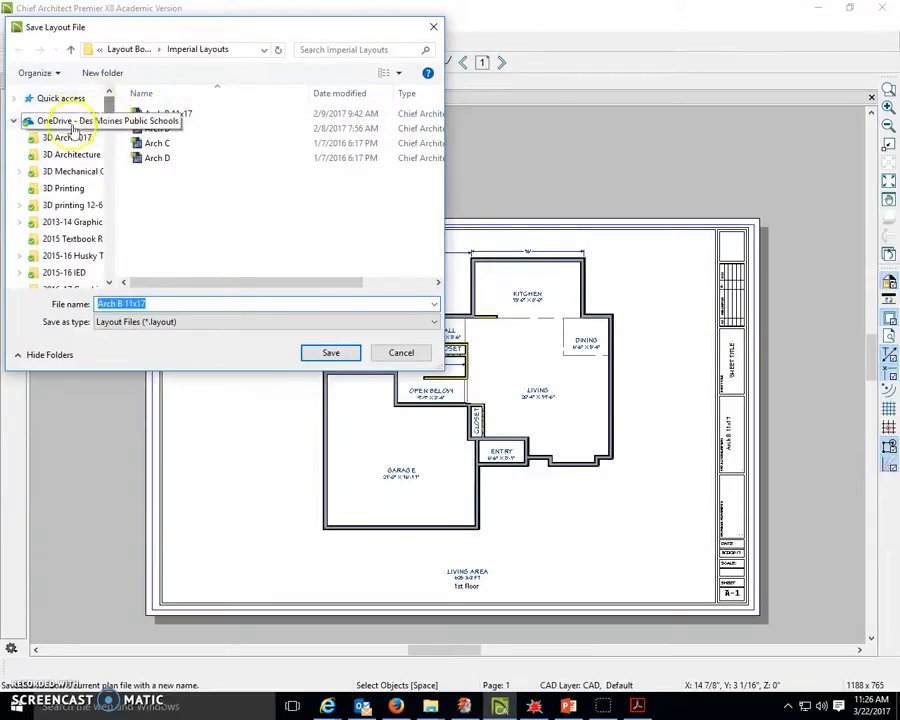
{"action": "left_click", "coordinate": [70, 138]}
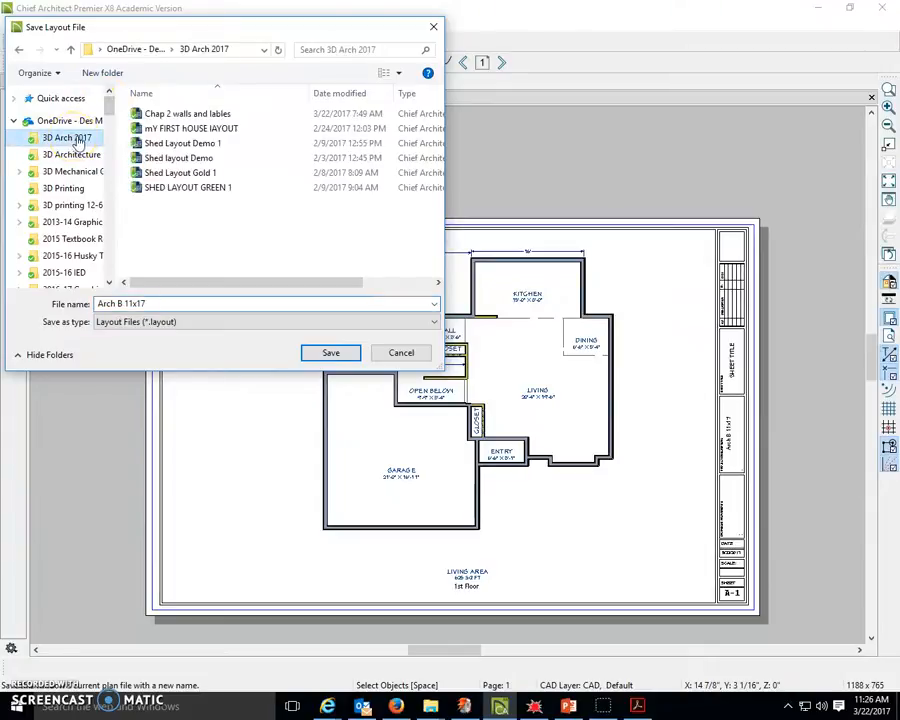
{"action": "left_click", "coordinate": [157, 301]}
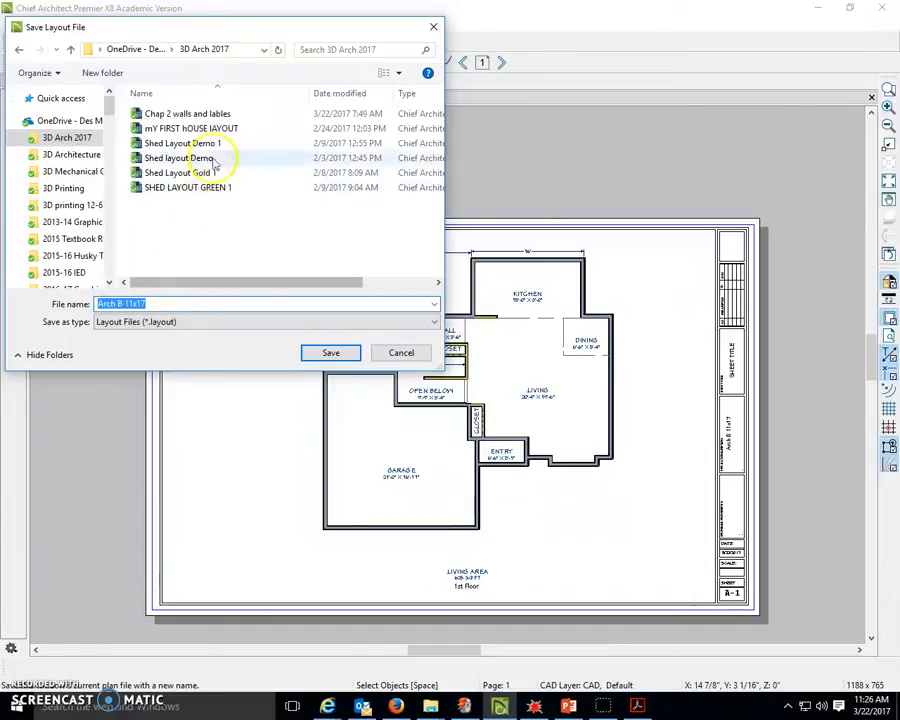
{"action": "left_click", "coordinate": [212, 115]}
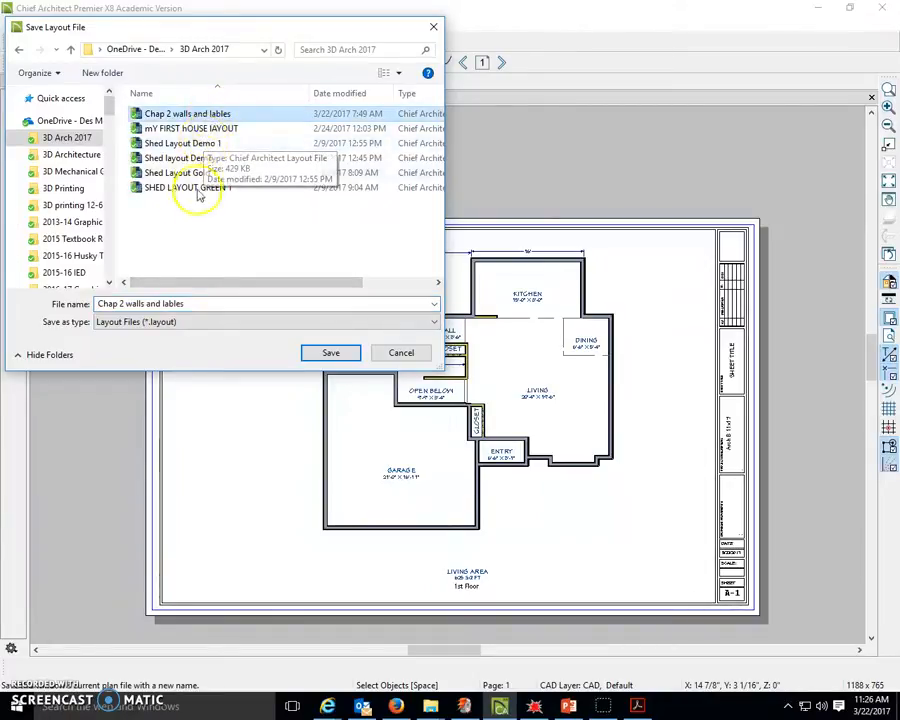
{"action": "left_click", "coordinate": [190, 303]}
{"action": "double_click", "coordinate": [190, 303]}
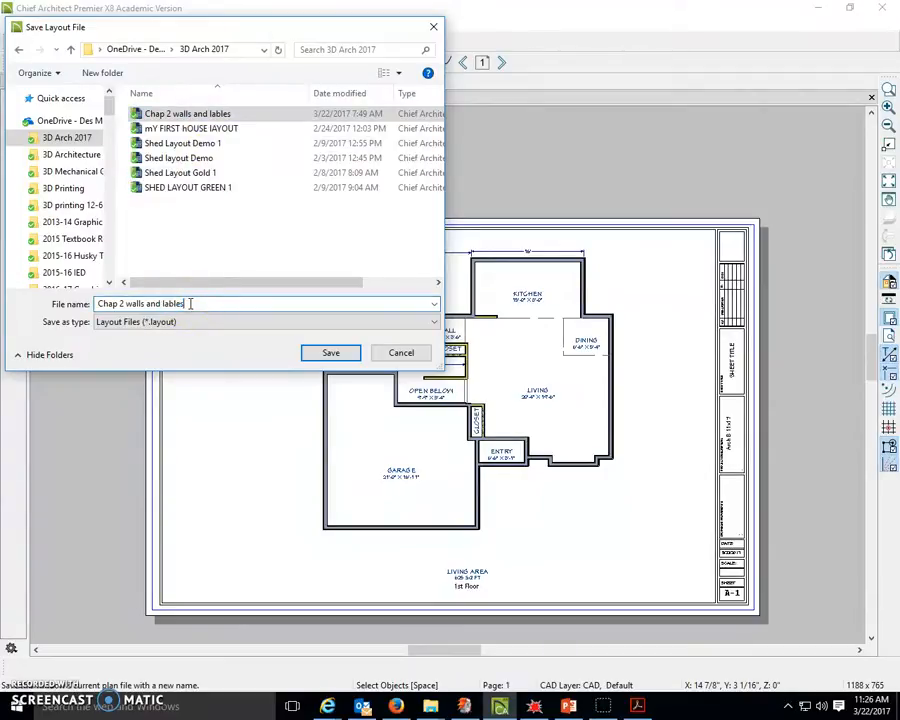
{"action": "type", "text": "2"}
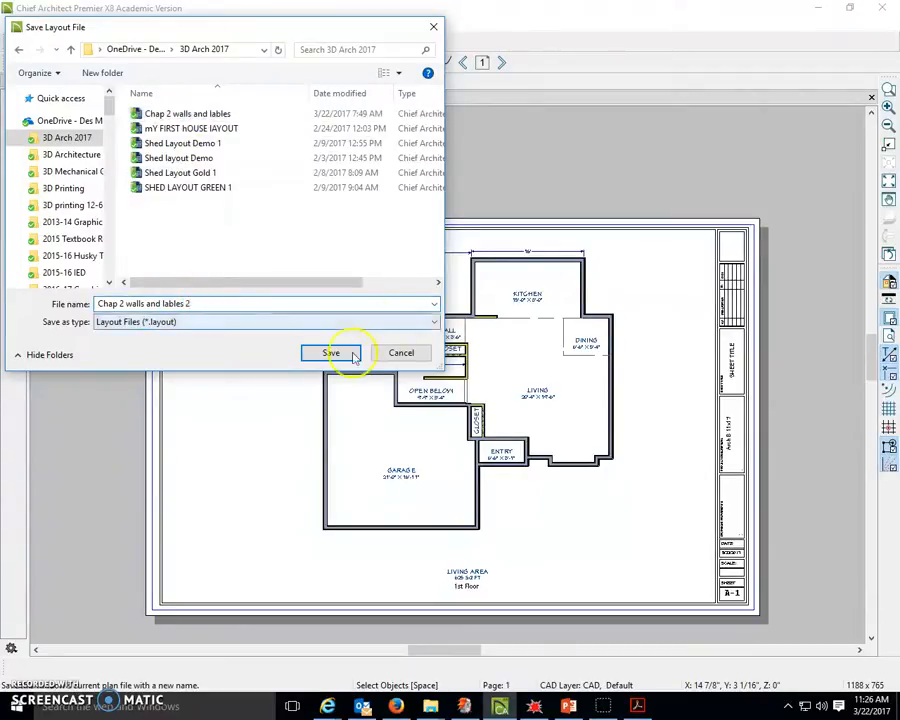
{"action": "left_click", "coordinate": [346, 355]}
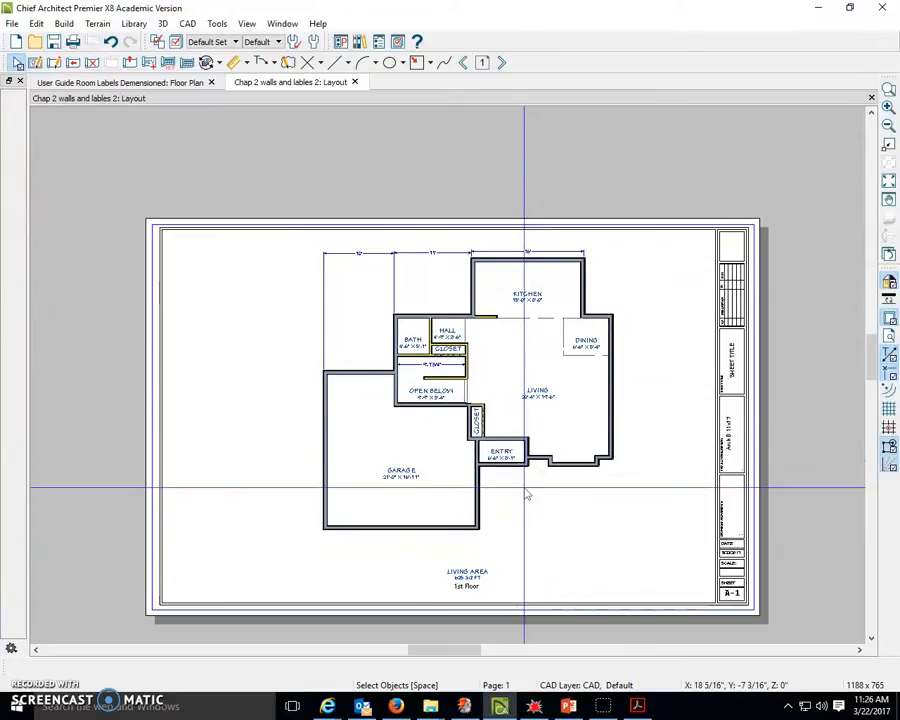
{"action": "left_click", "coordinate": [500, 380]}
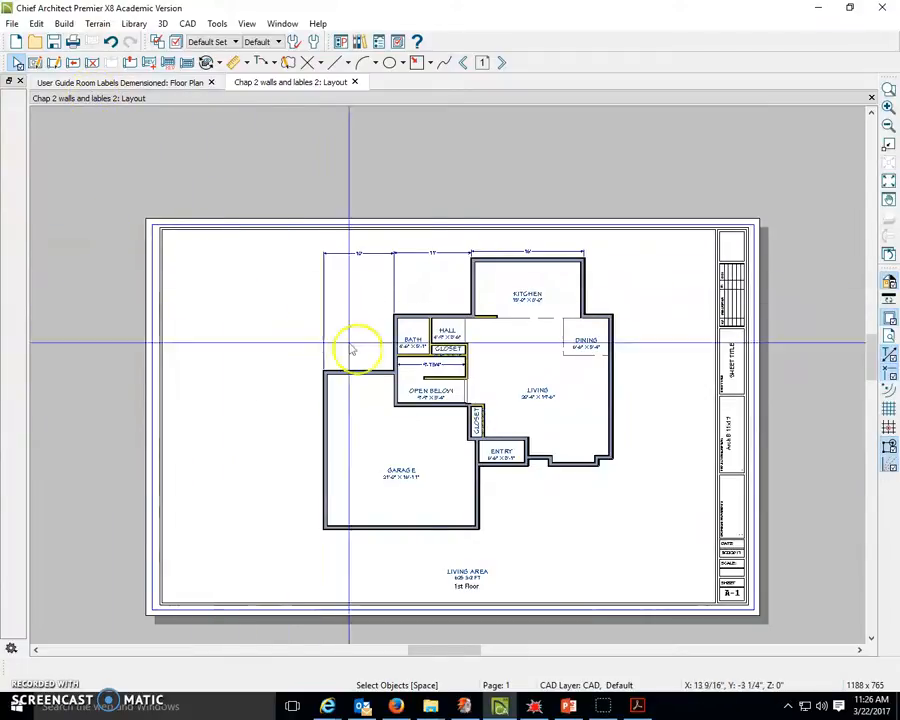
{"action": "scroll", "coordinate": [468, 403], "scroll_direction": "up", "scroll_amount": 1}
{"action": "scroll", "coordinate": [472, 403], "scroll_direction": "down", "scroll_amount": 1}
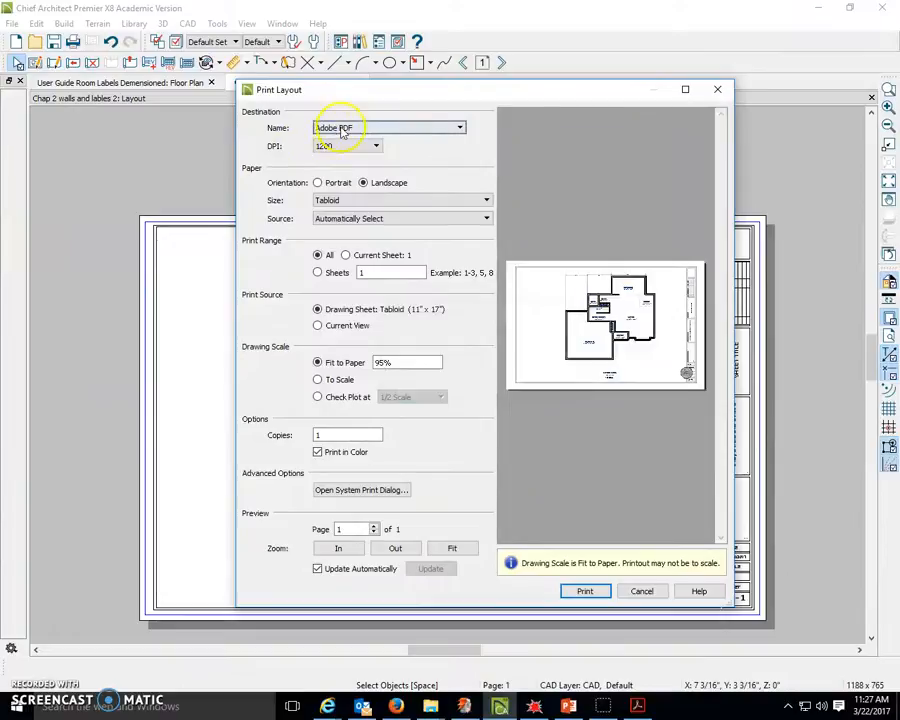
- Print the layout to Adobe PDF, save it as "Chap 2 walls and lables 2-Layout" in 3D Arch 2017, and close the resulting PDF
{"action": "left_click", "coordinate": [342, 128]}
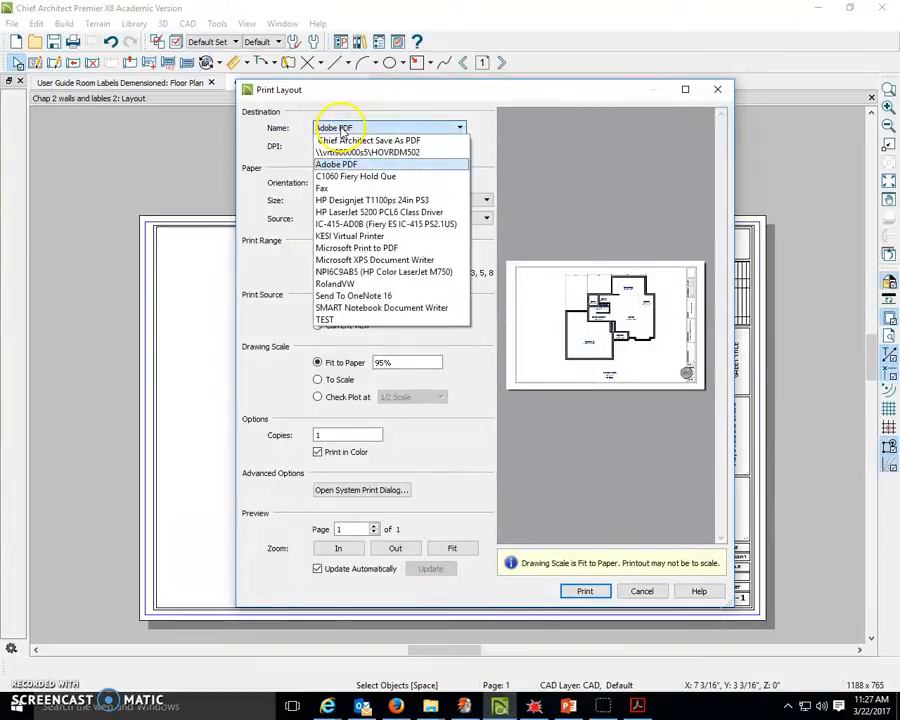
{"action": "left_click", "coordinate": [342, 162]}
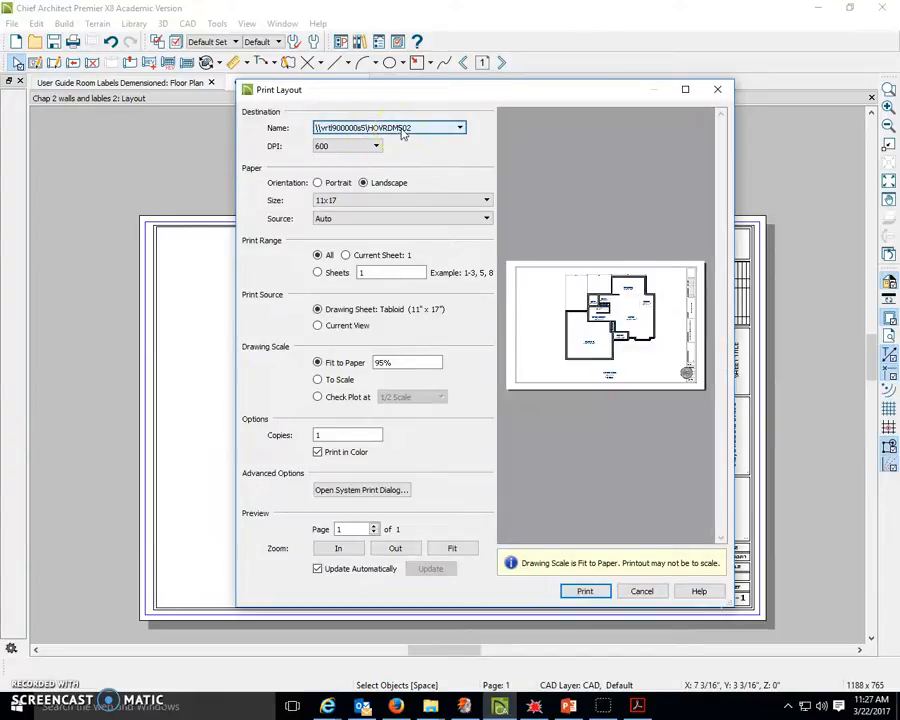
{"action": "left_click", "coordinate": [402, 131]}
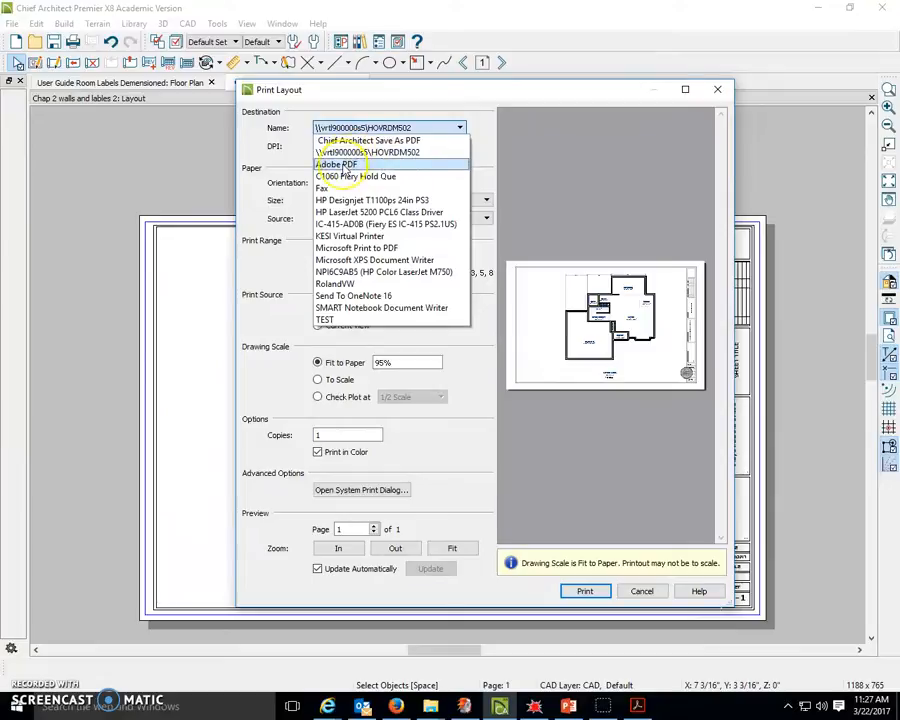
{"action": "left_click", "coordinate": [340, 165]}
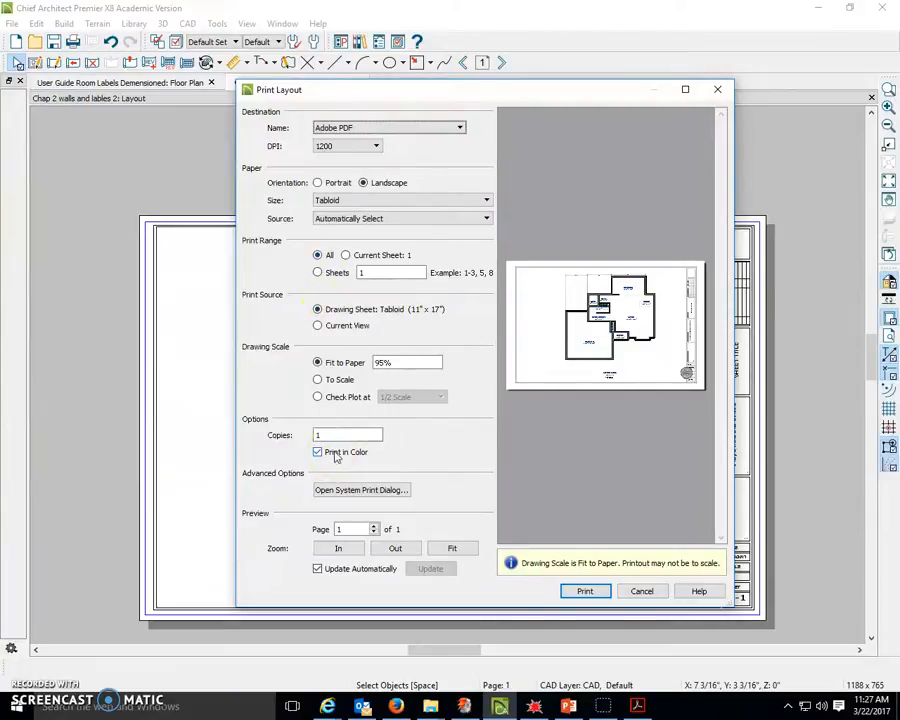
{"action": "left_click", "coordinate": [585, 591]}
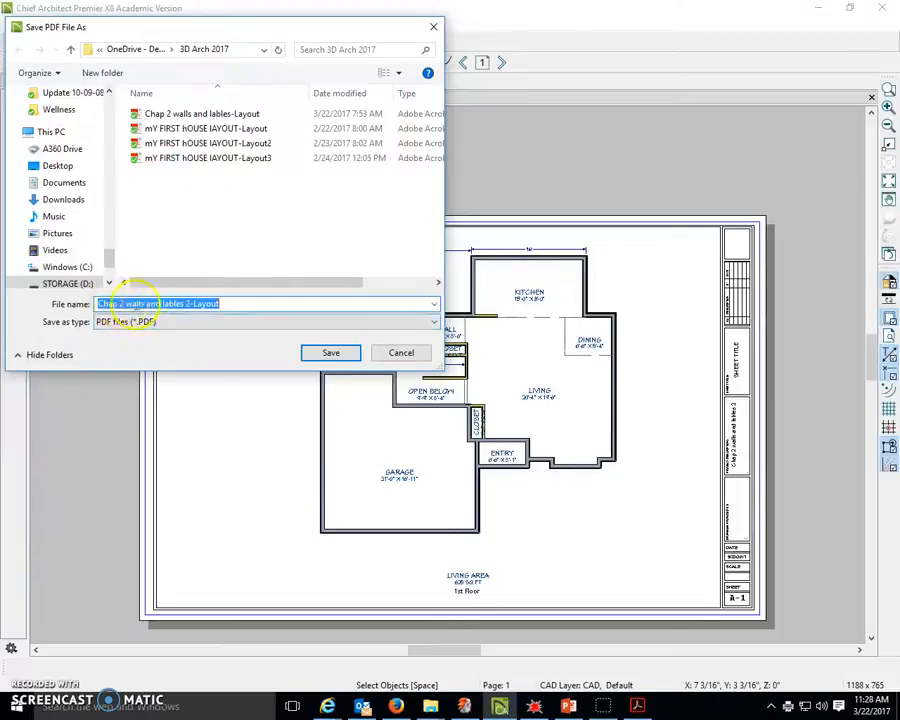
{"action": "left_click", "coordinate": [329, 353]}
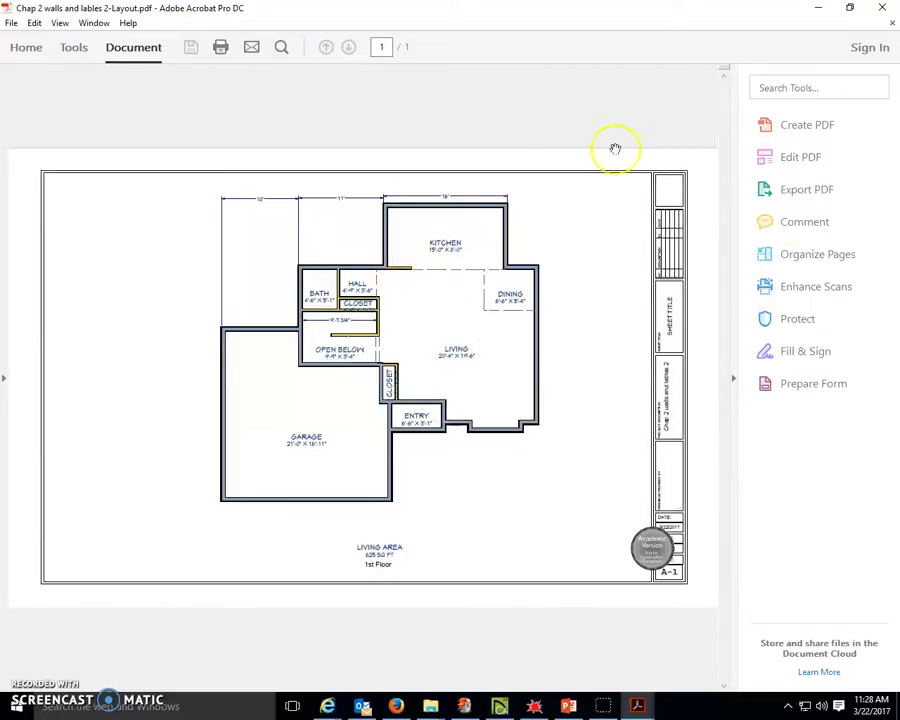
{"action": "left_click", "coordinate": [880, 8]}
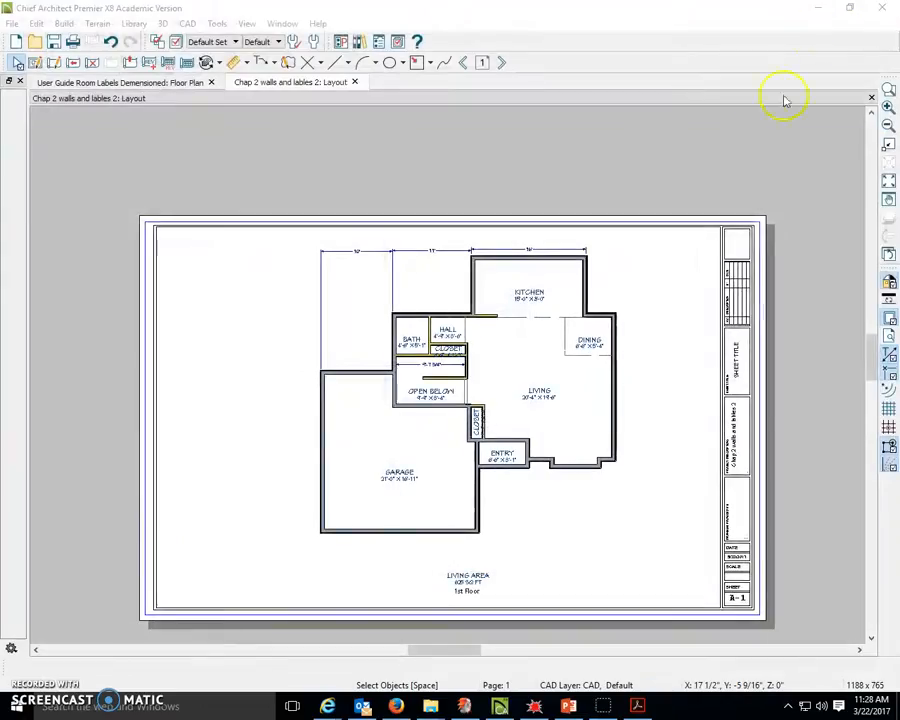
- Switch to the OneDrive folder and examine the Chap 2 layout and PDF files in 3D Arch 2017, closing the folder when done
{"action": "left_click", "coordinate": [790, 707]}
{"action": "left_click", "coordinate": [744, 652]}
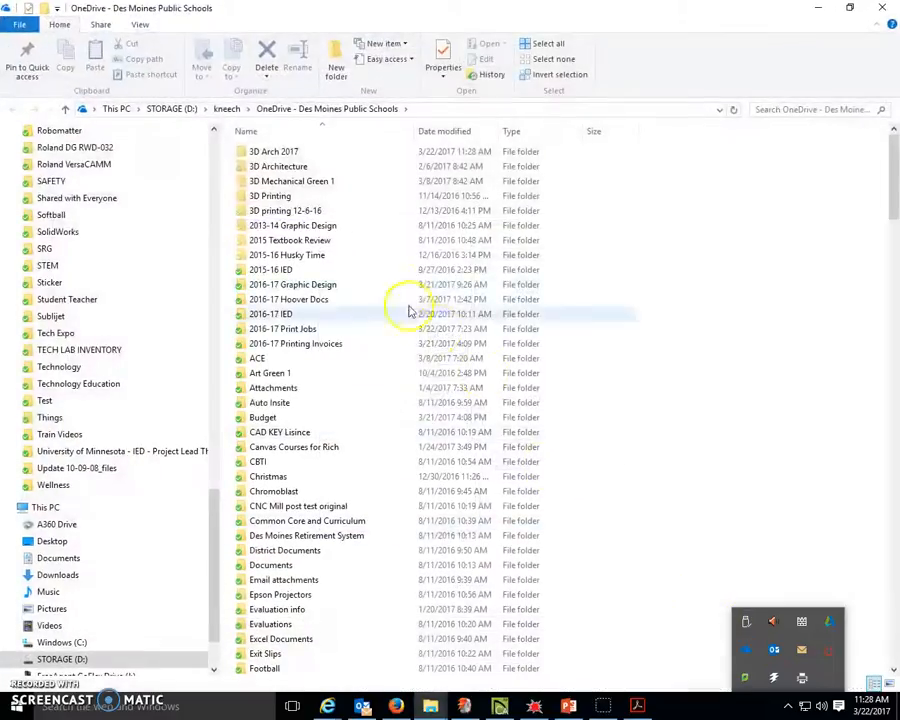
{"action": "double_click", "coordinate": [247, 151]}
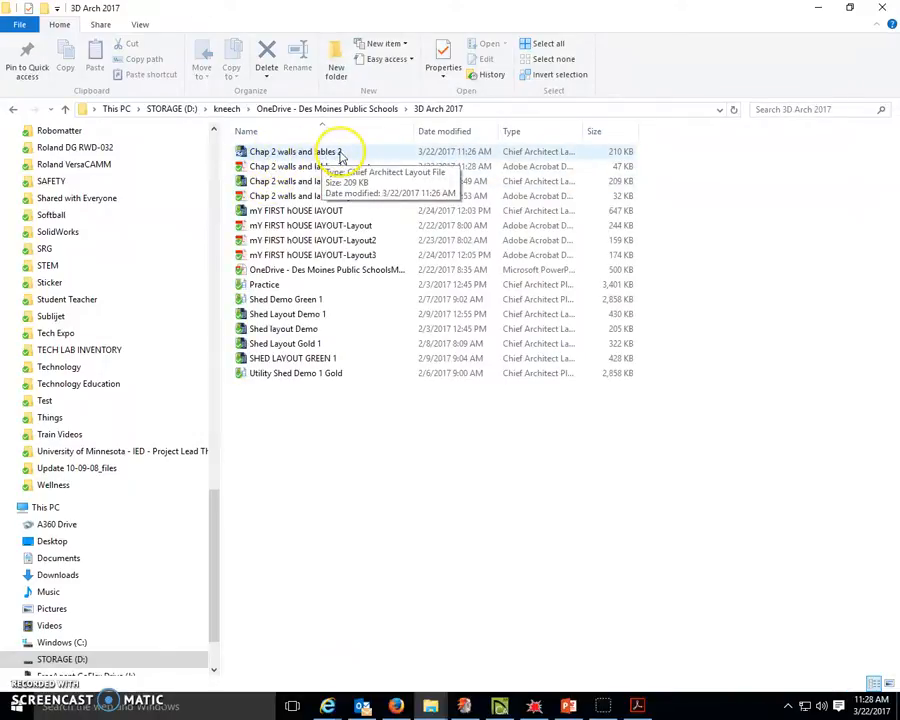
{"action": "left_click", "coordinate": [243, 170]}
{"action": "left_click", "coordinate": [272, 152]}
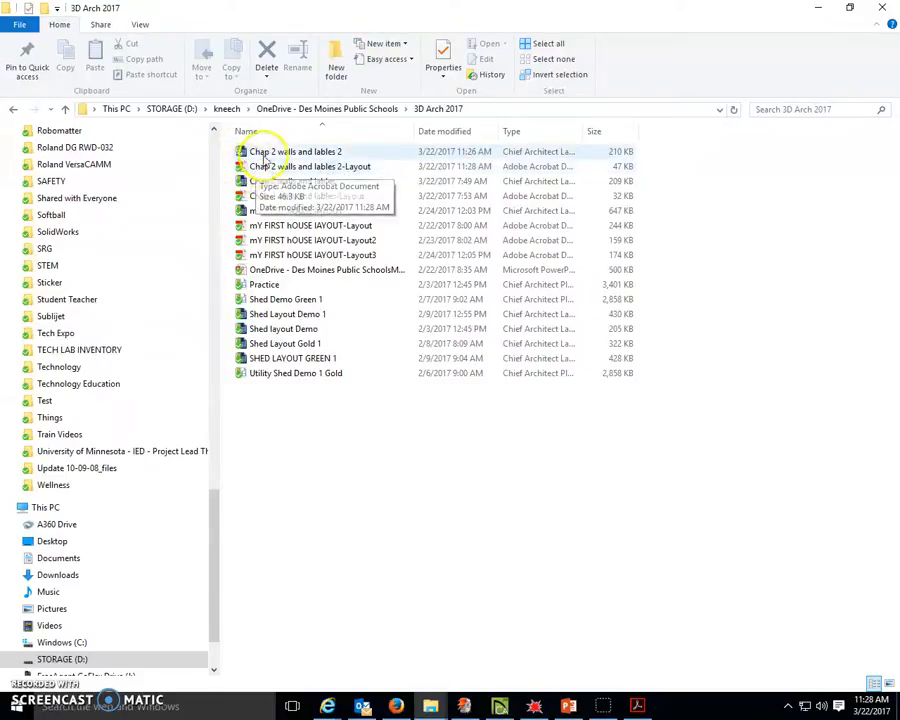
{"action": "left_click", "coordinate": [243, 171]}
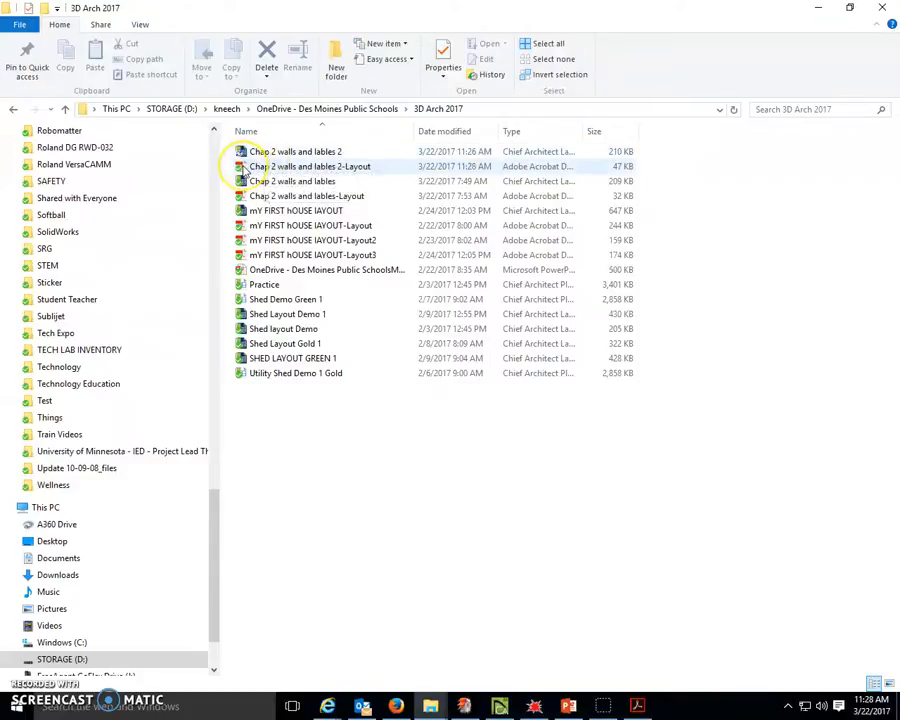
{"action": "left_click", "coordinate": [244, 153]}
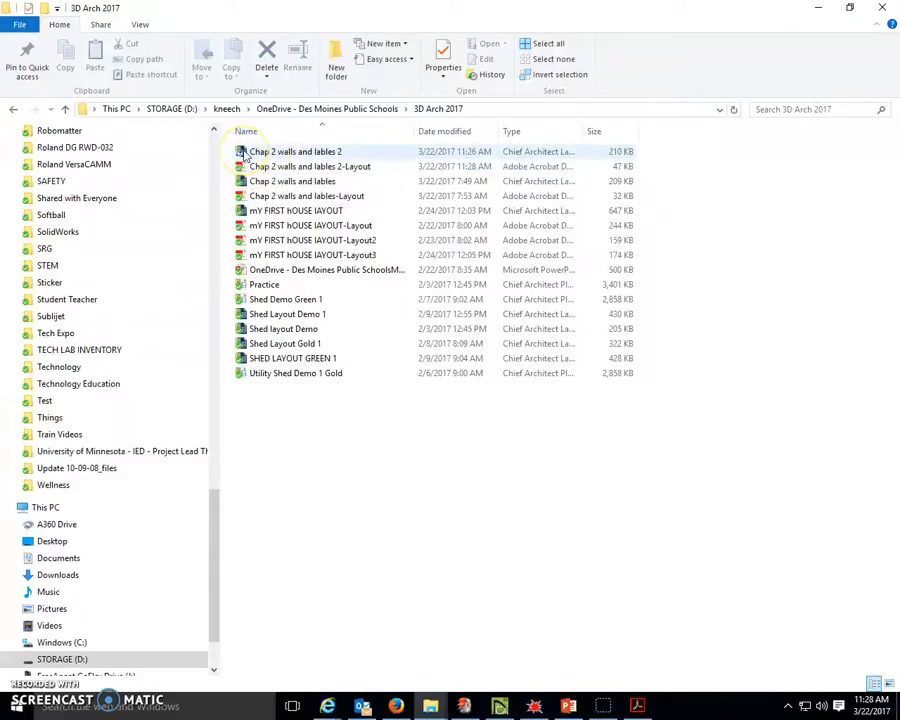
{"action": "left_click", "coordinate": [260, 240]}
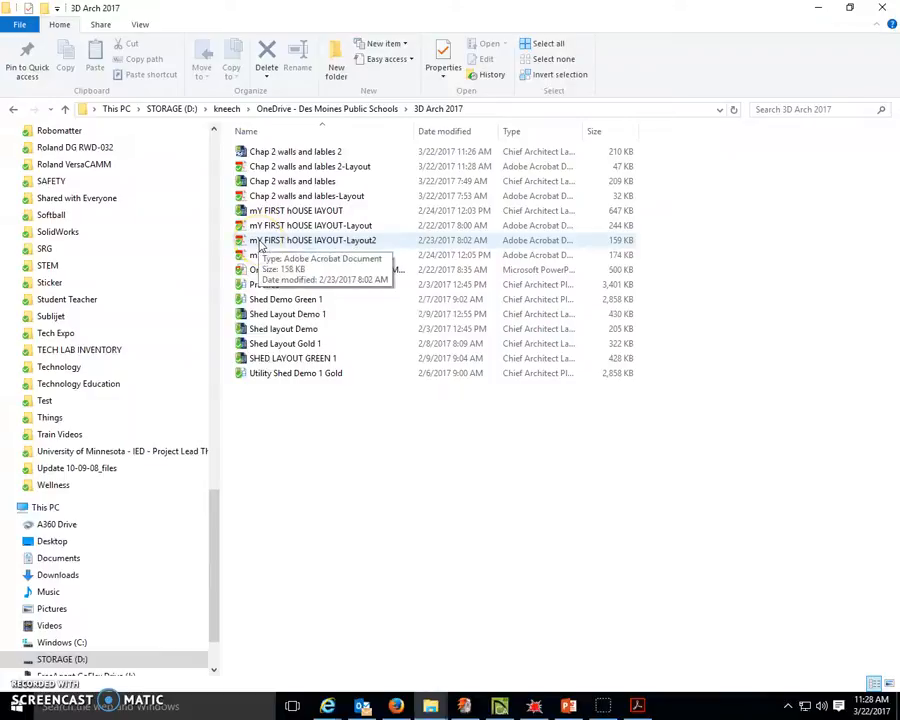
{"action": "left_click", "coordinate": [250, 168]}
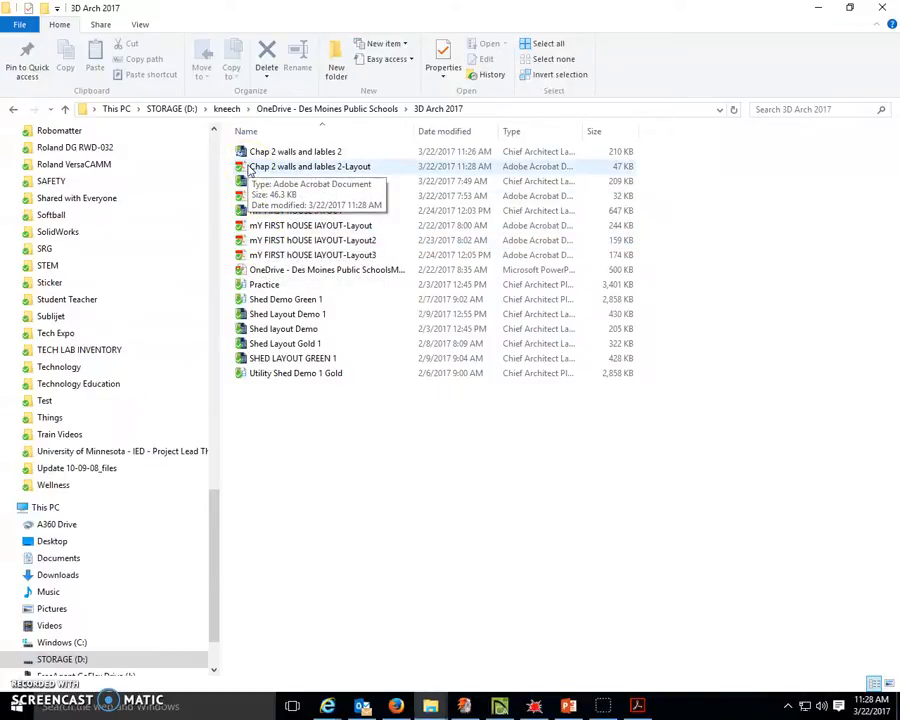
{"action": "left_click", "coordinate": [882, 8]}
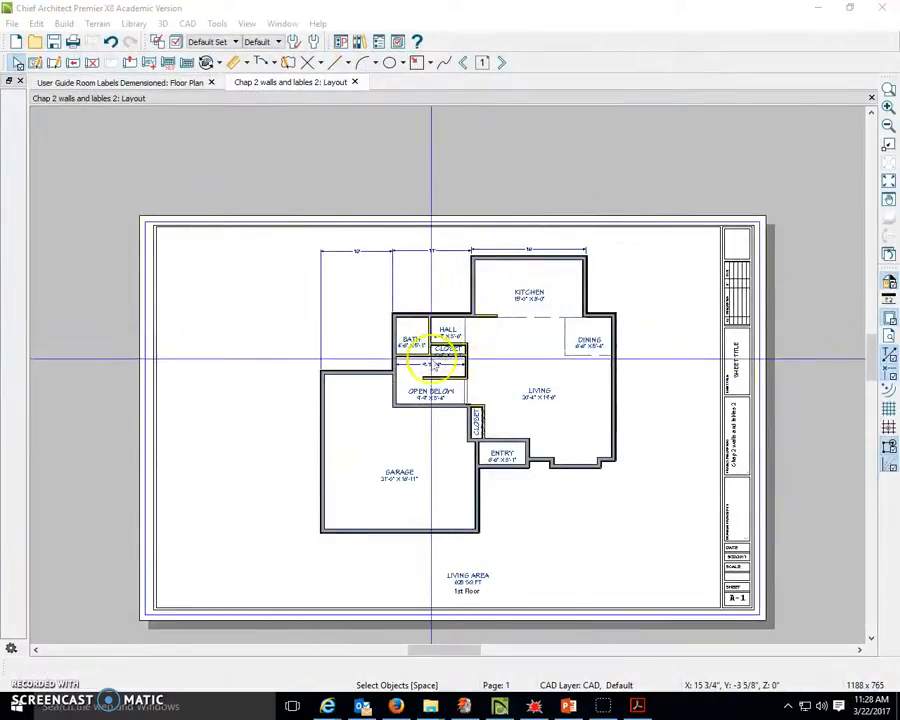